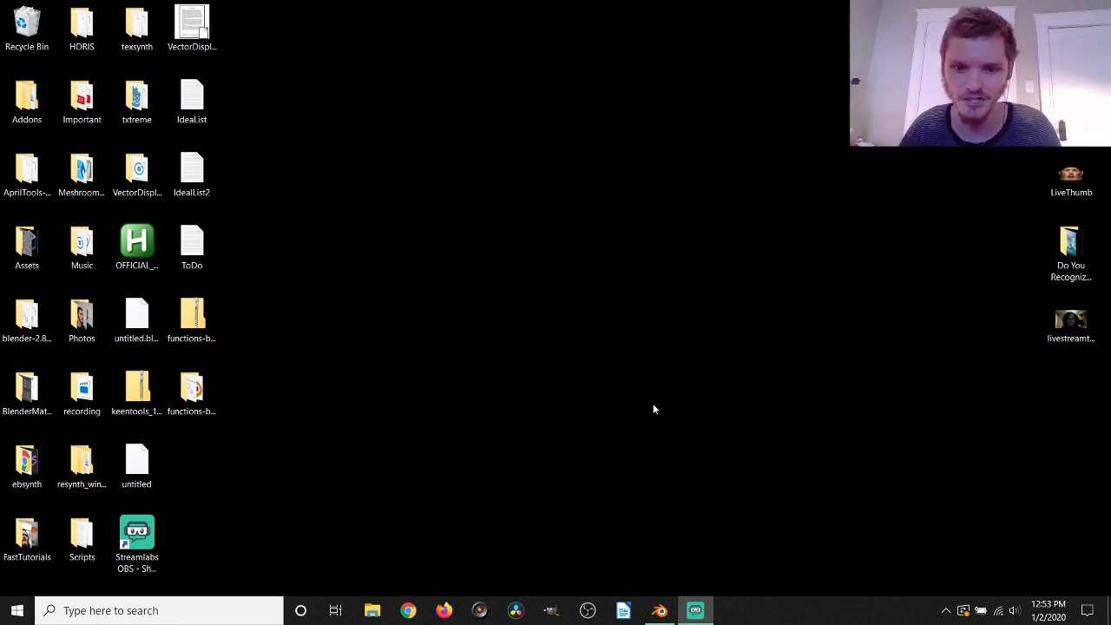
Step: Switch to Blender and bring the Value node of the blurred plane's material into view
click(665, 611)
middle_drag(464, 457, 762, 382)
scroll(513, 460, up, 3)
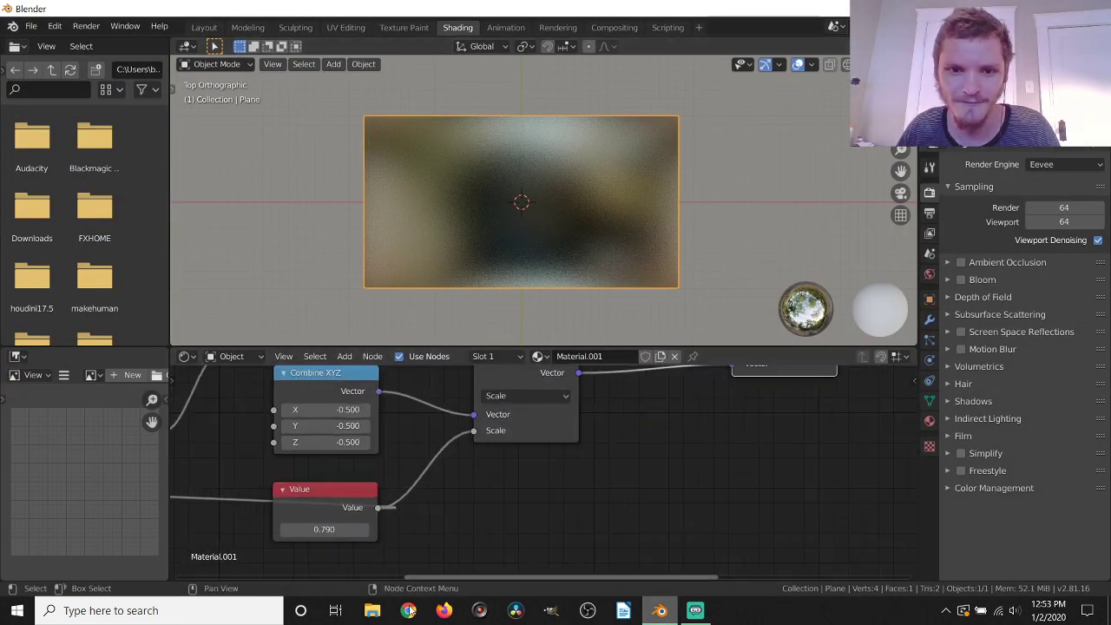
Step: Try 0.100 and -0.340 in the Value node driving the blur, inspecting the plane's pattern up close
middle_drag(449, 523, 593, 503)
drag(479, 509, 405, 508)
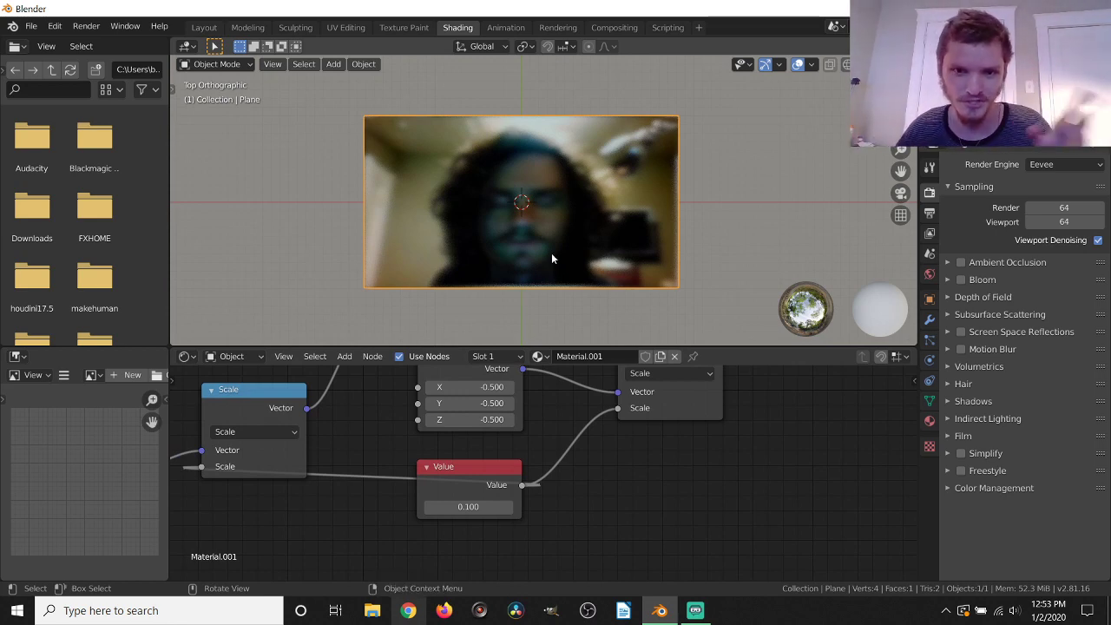
scroll(550, 200, up, 8)
scroll(550, 200, up, 15)
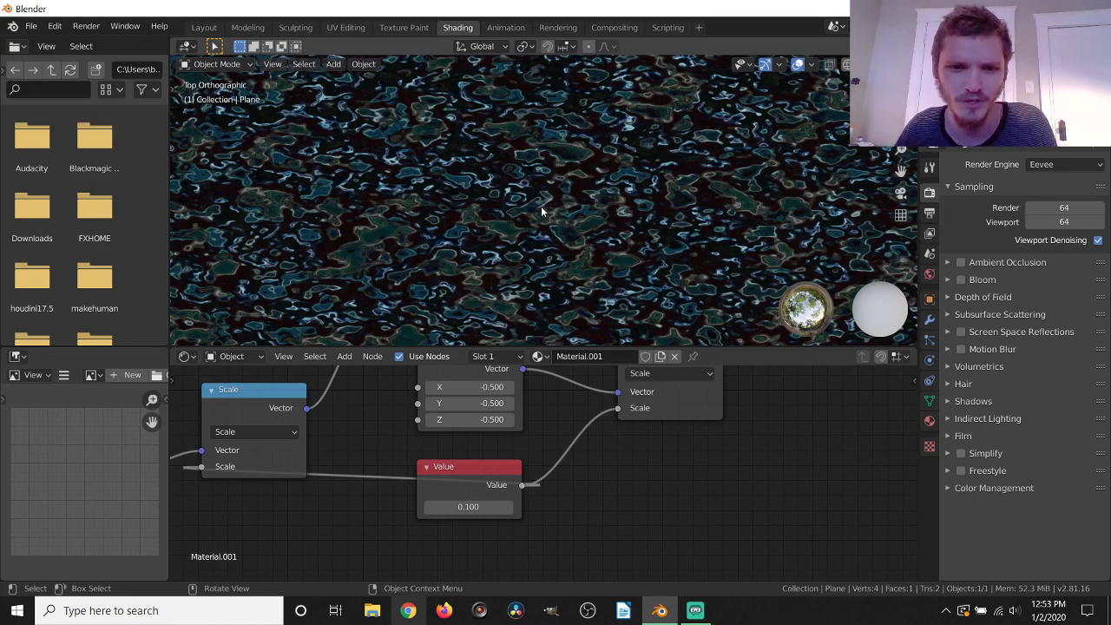
scroll(541, 205, down, 12)
drag(465, 509, 431, 509)
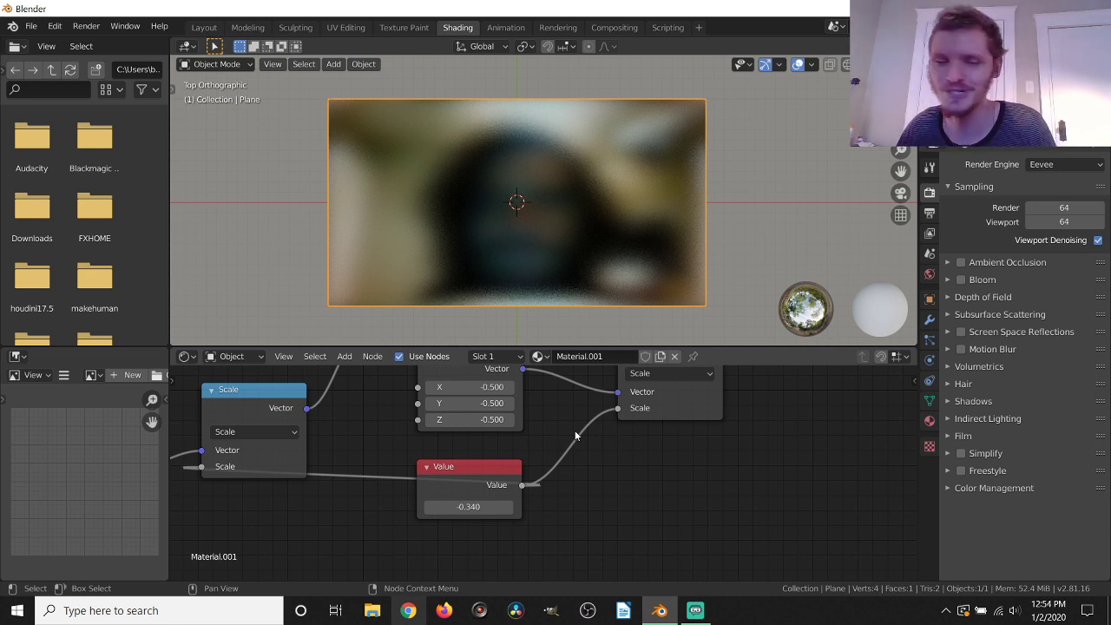
Step: Start a new General file and switch the program window to fullscreen
key(ctrl+n)
key(Escape)
key(ctrl+n)
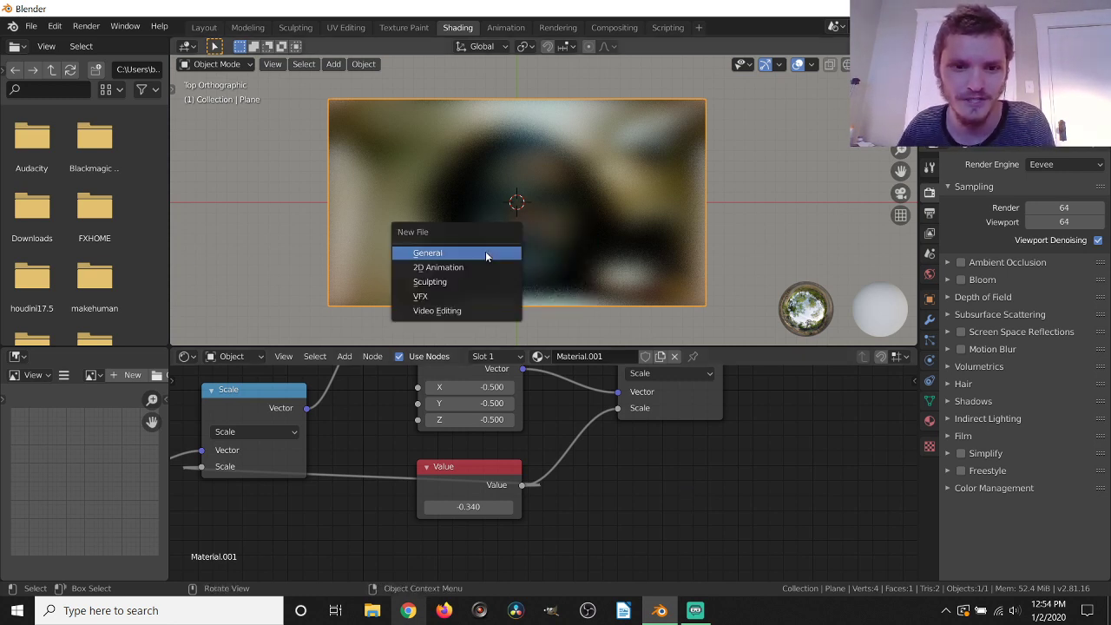
click(486, 252)
click(581, 323)
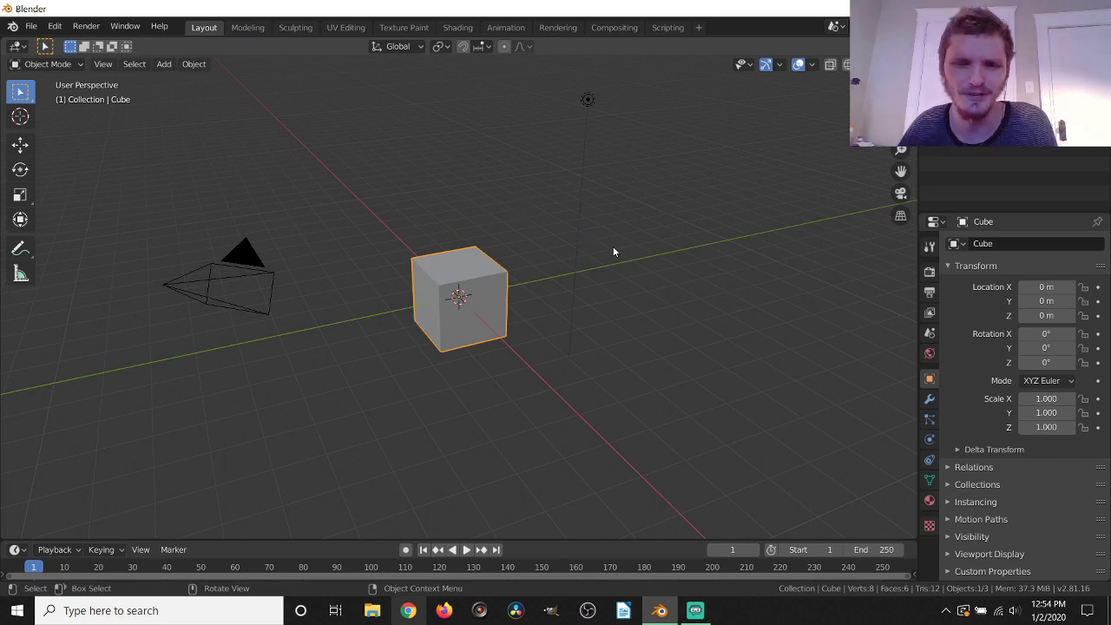
key(q)
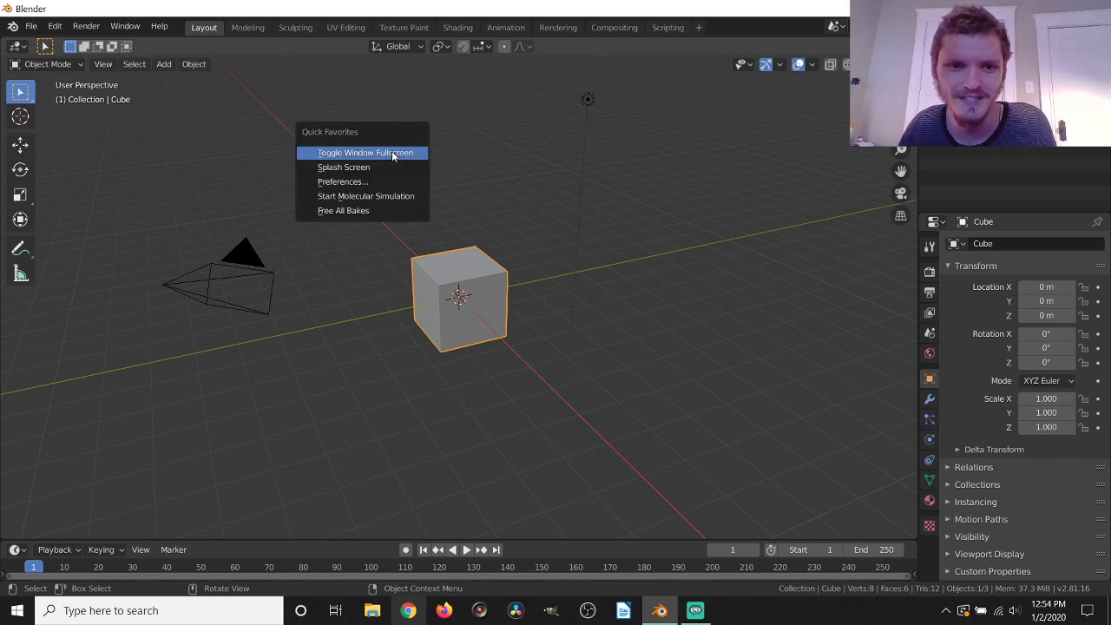
click(393, 153)
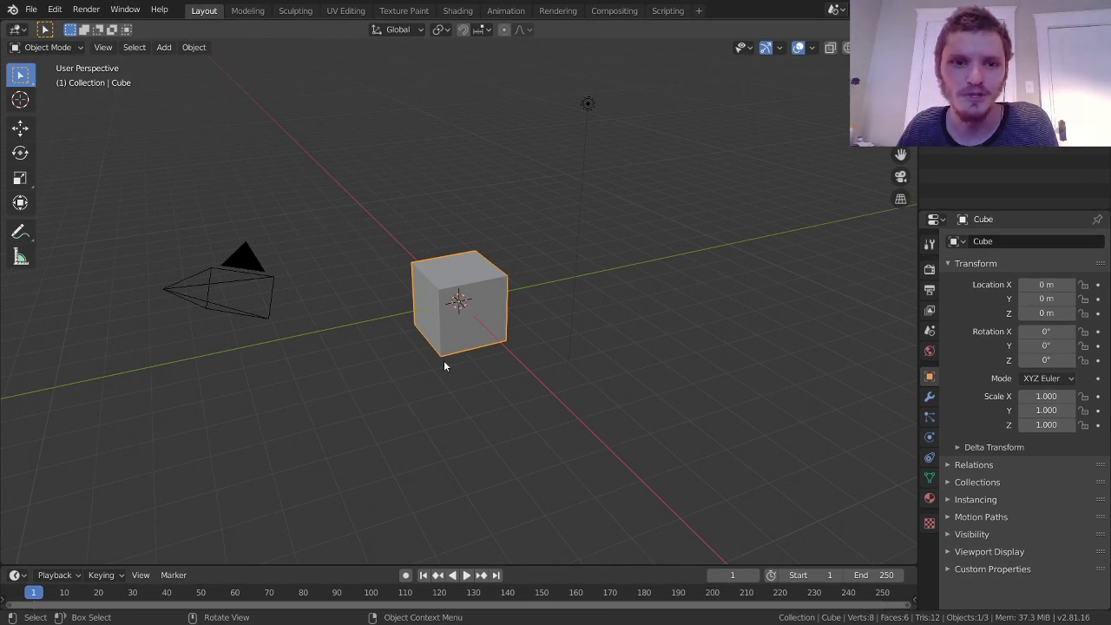
Step: Delete the default cube, camera and light, and add a plane mesh at the origin
drag(170, 419, 652, 85)
key(x)
click(435, 180)
key(shift+a)
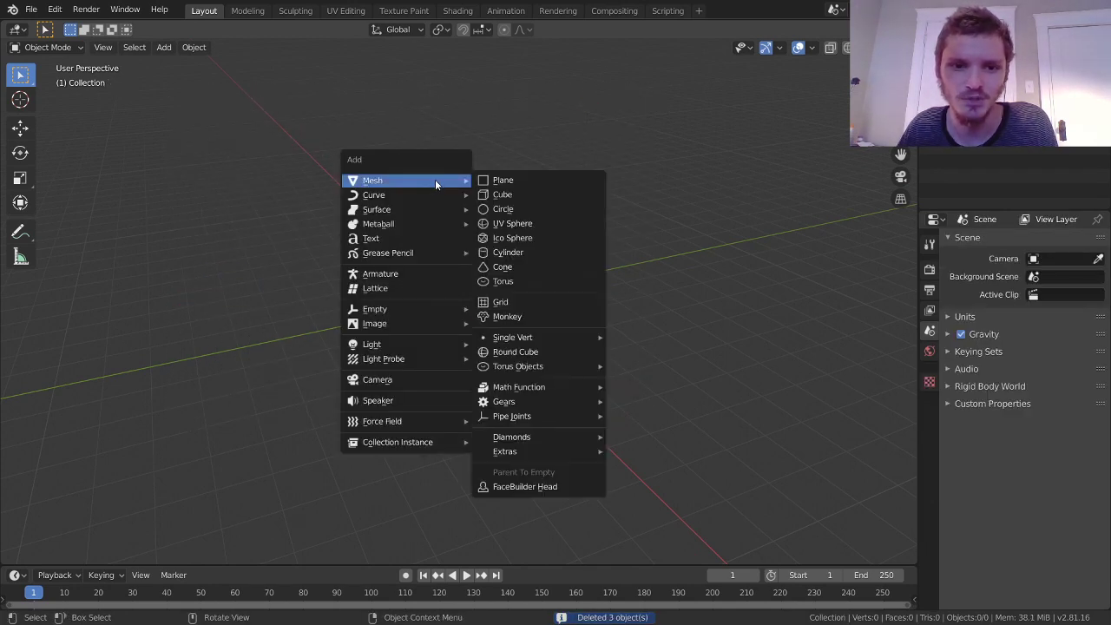
click(500, 180)
scroll(431, 346, up, 4)
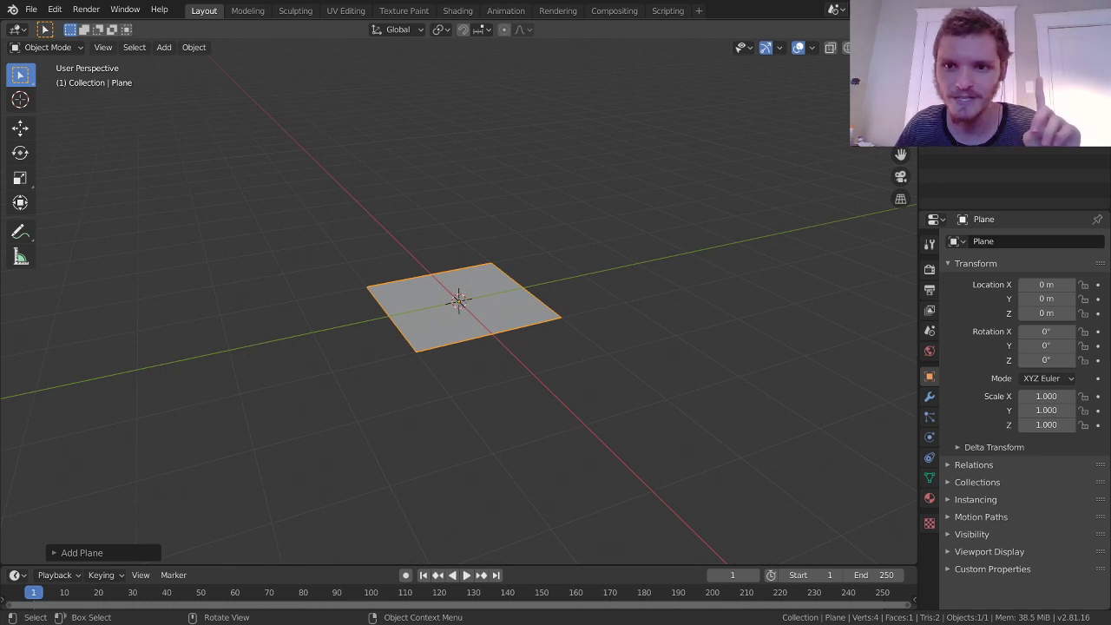
Step: Create a new material for the plane in the Shading workspace and view the plane from the top
click(458, 10)
scroll(558, 338, up, 3)
click(574, 365)
key(KP_7)
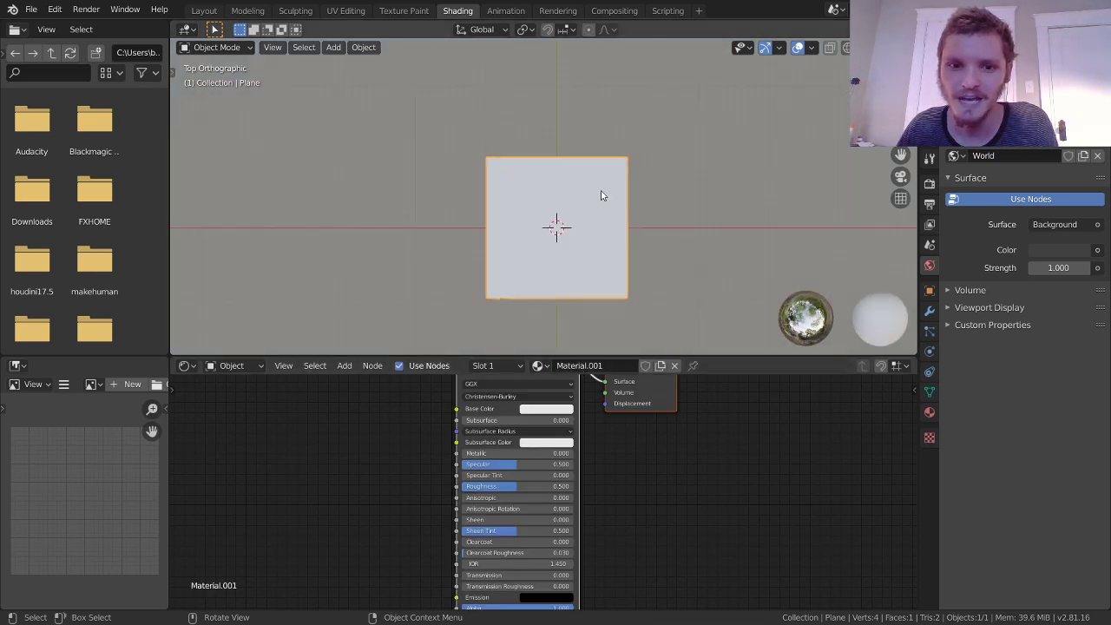
scroll(603, 191, up, 4)
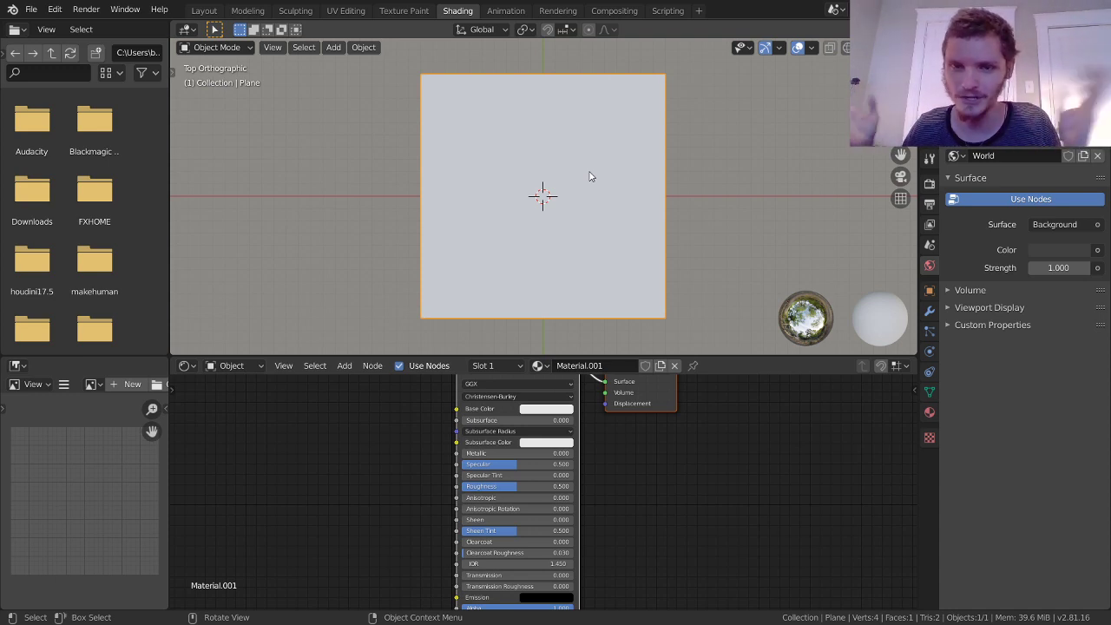
Step: Replace the Principled BSDF with an Image Texture node and connect its Color to the Material Output's Surface
middle_drag(416, 448, 437, 483)
click(520, 447)
key(x)
key(shift+a)
click(456, 429)
text(im)
key(Return)
click(564, 478)
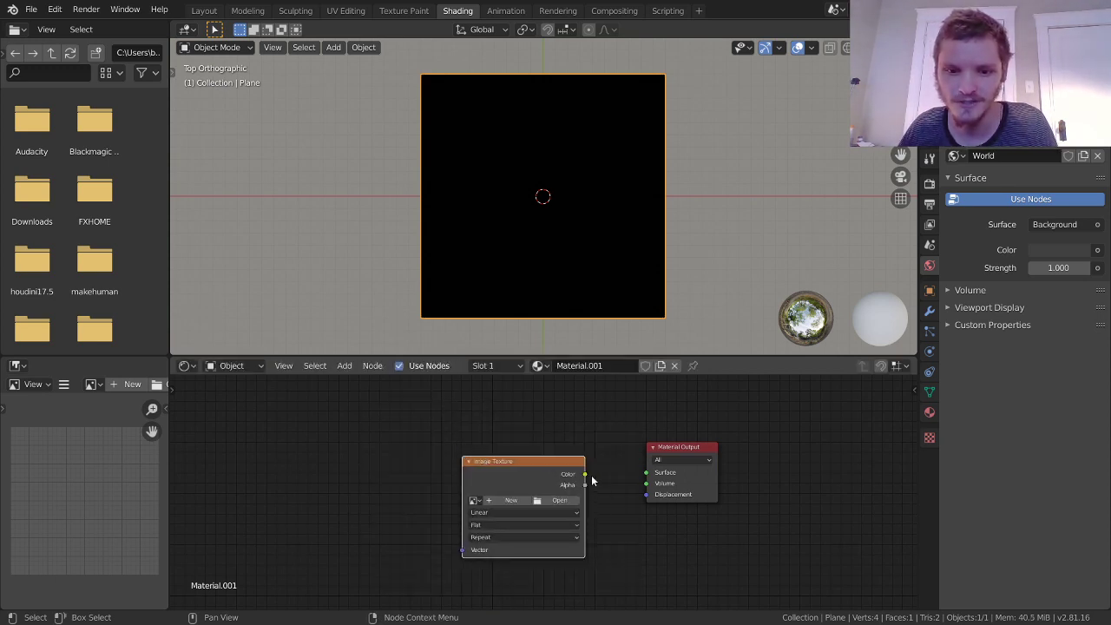
drag(585, 475, 647, 472)
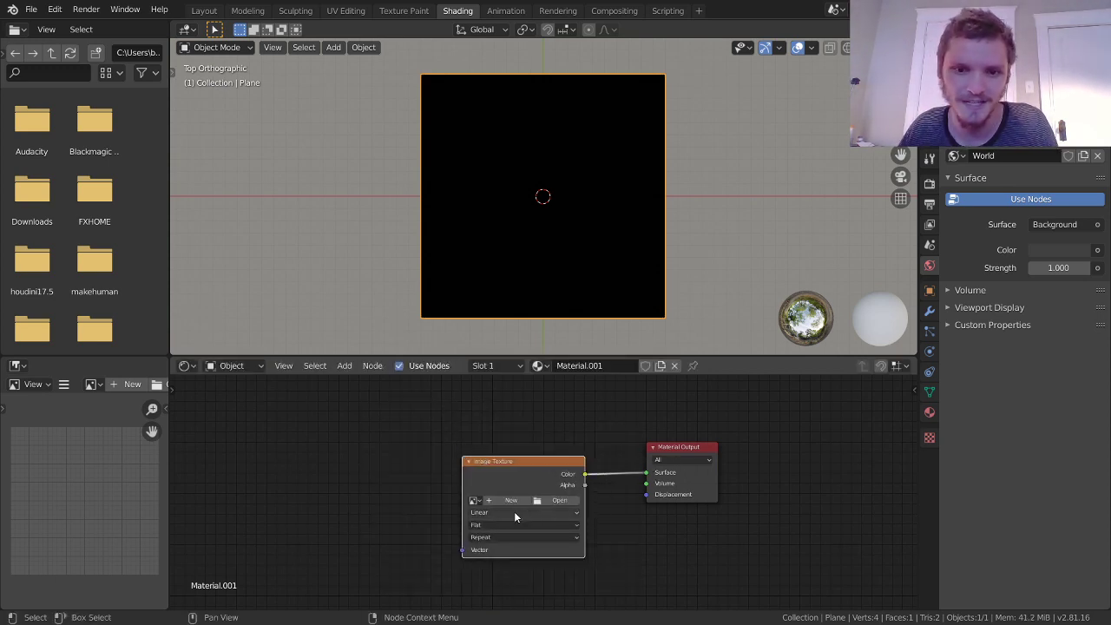
Step: Load livestreamthumb.jpg from the Desktop folder into the Image Texture node
click(548, 501)
click(235, 223)
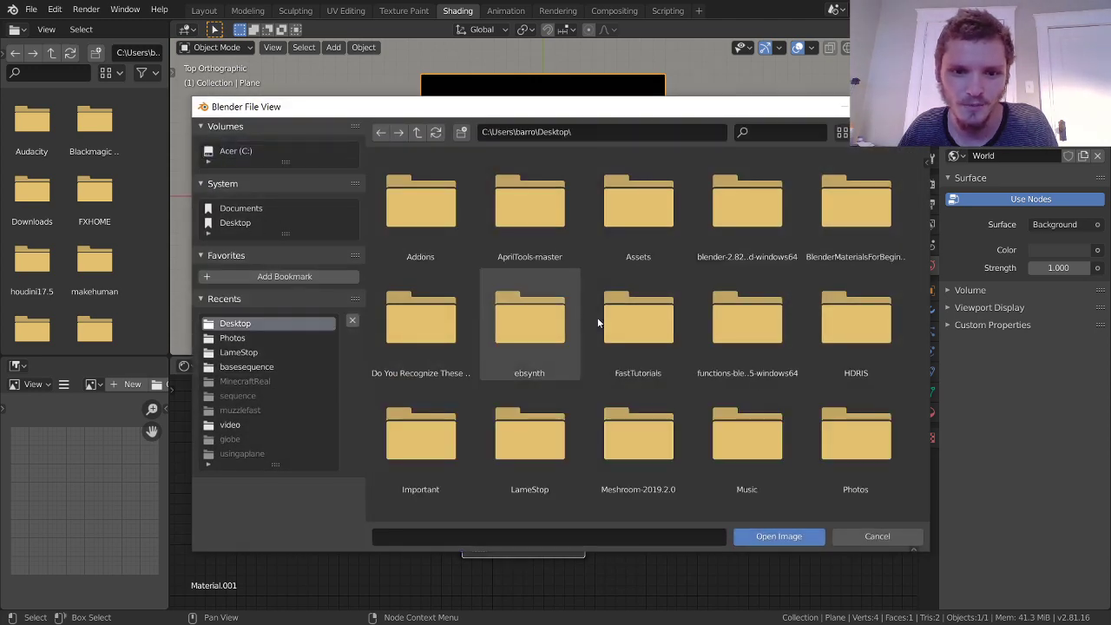
scroll(564, 320, down, 4)
double_click(532, 443)
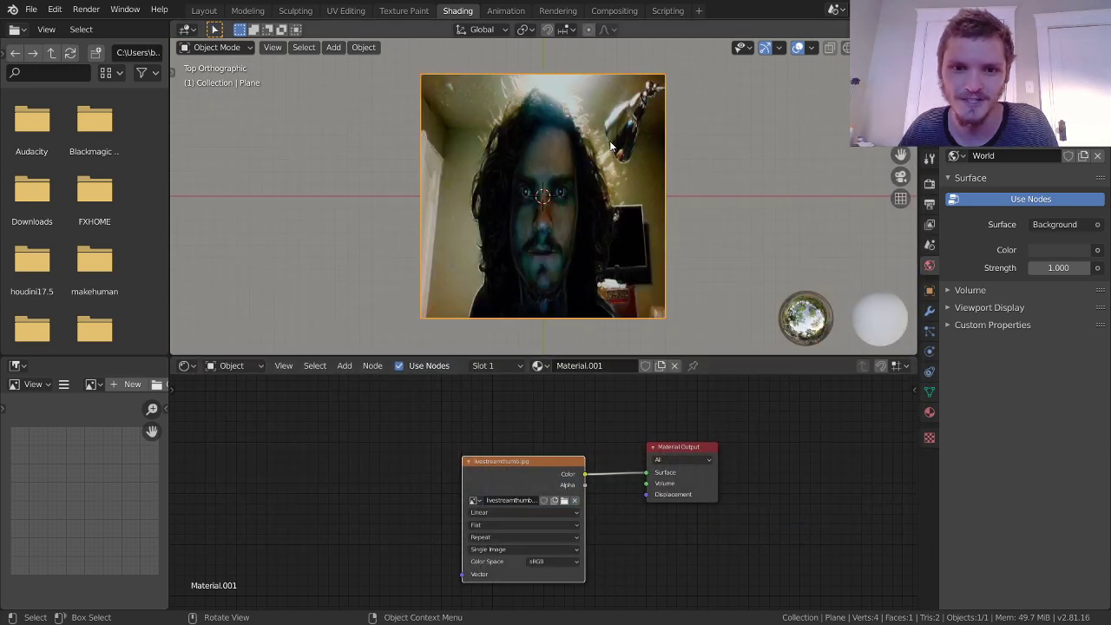
Step: Reposition the image texture node and add Texture Coordinate and Mapping nodes feeding its Vector input
drag(521, 470, 457, 446)
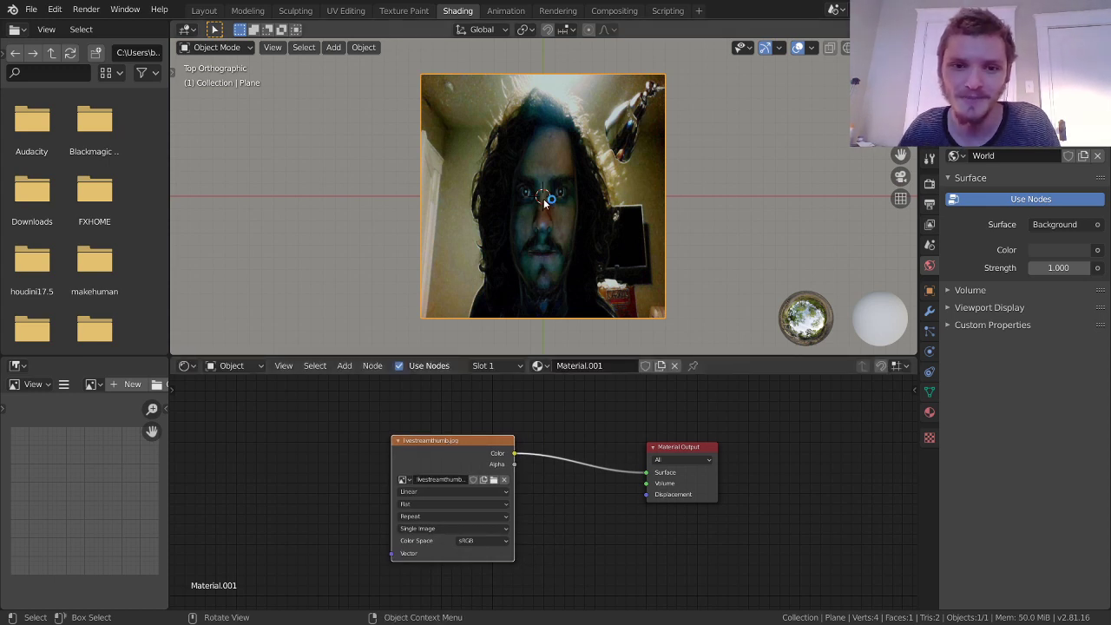
drag(451, 447, 387, 432)
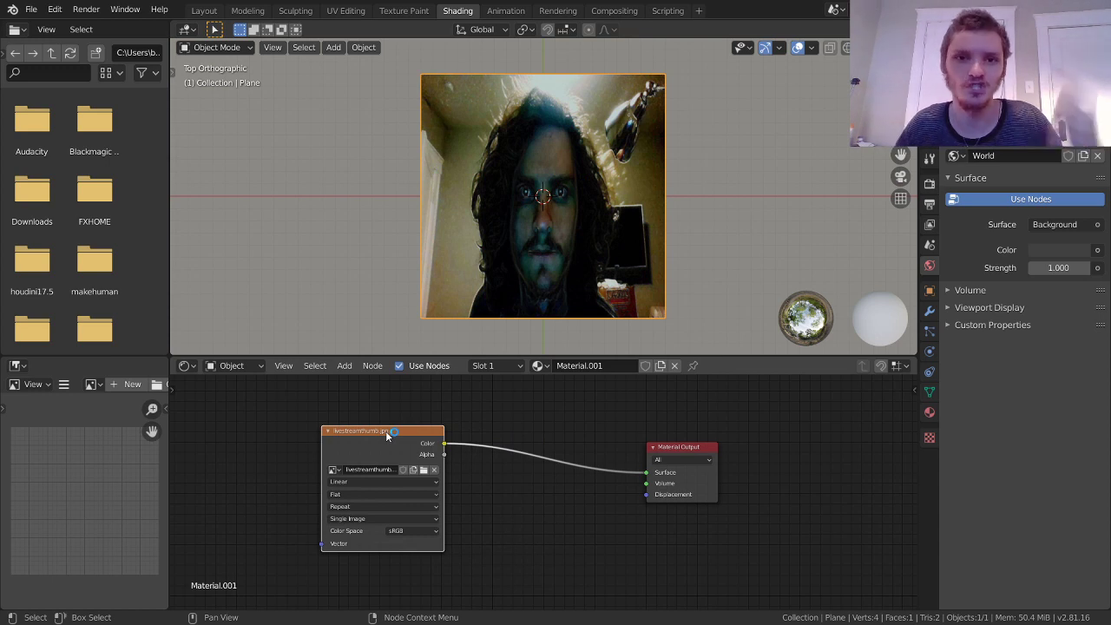
drag(351, 440, 633, 441)
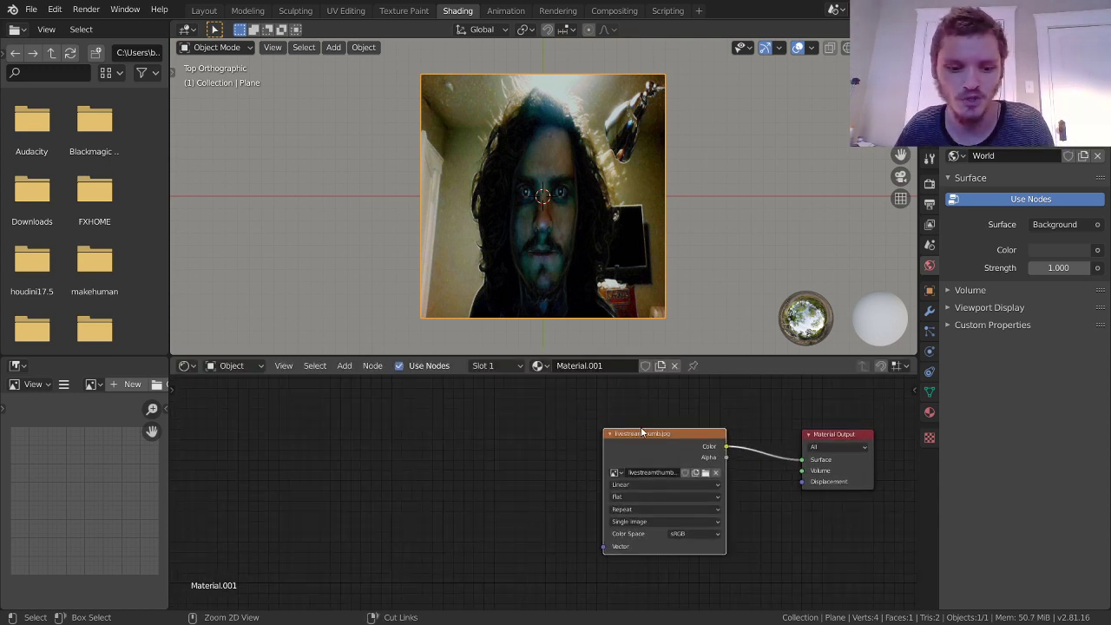
key(ctrl+t)
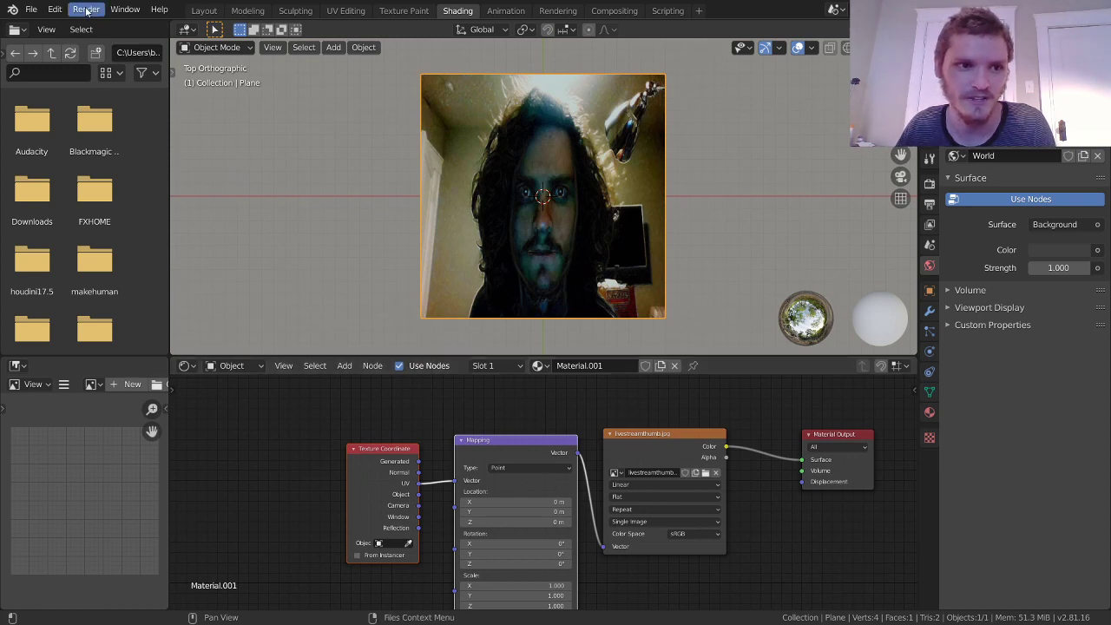
Step: Search the add-on preferences for "node" to check the Node Wrangler add-on
click(54, 9)
click(75, 215)
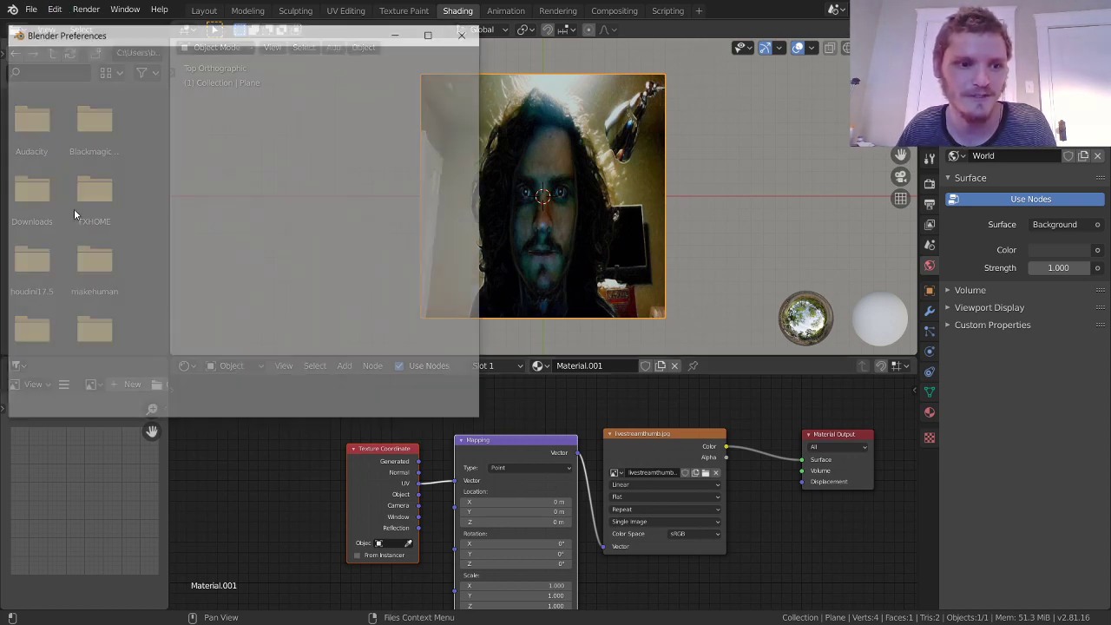
click(395, 74)
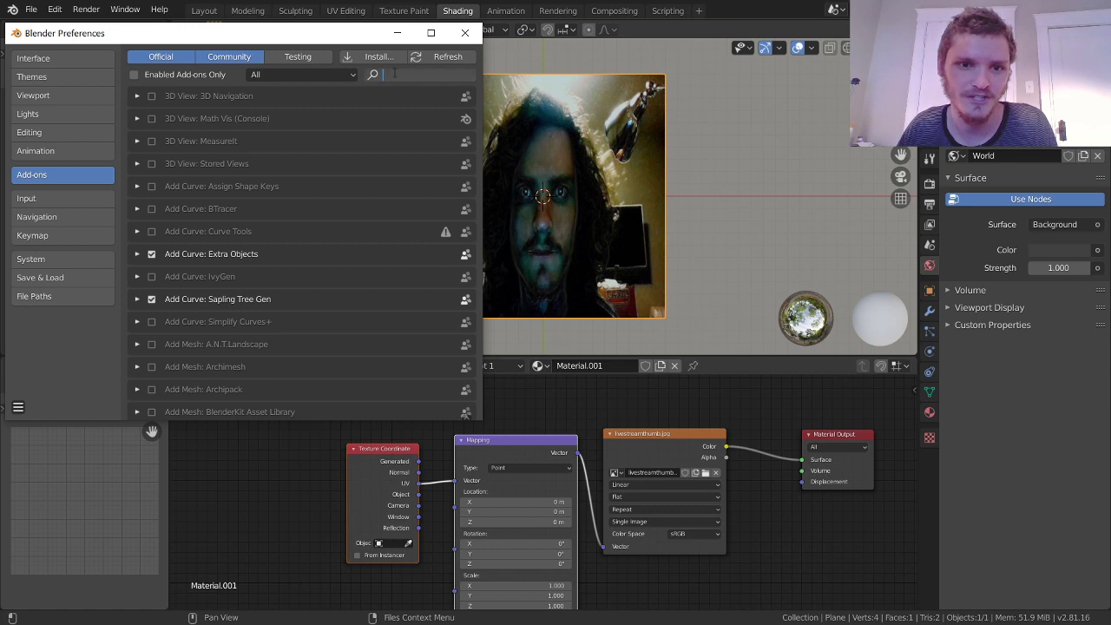
text(node)
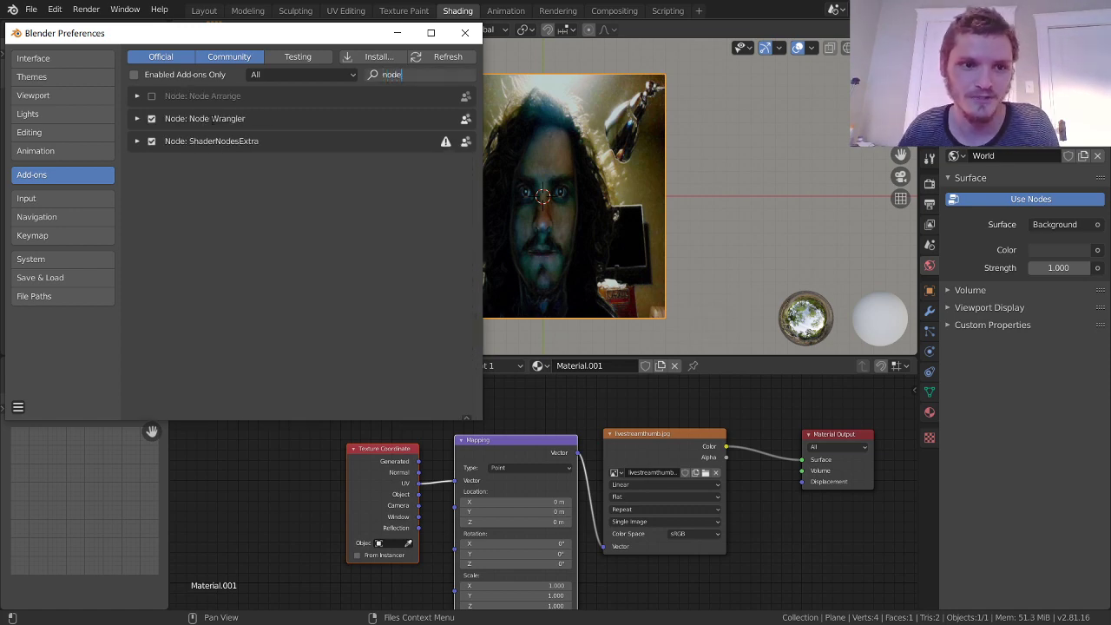
click(465, 32)
Step: Move the Texture Coordinate and Mapping nodes away from the image texture to leave space between them
middle_drag(506, 453, 519, 422)
drag(286, 489, 419, 424)
drag(290, 502, 538, 404)
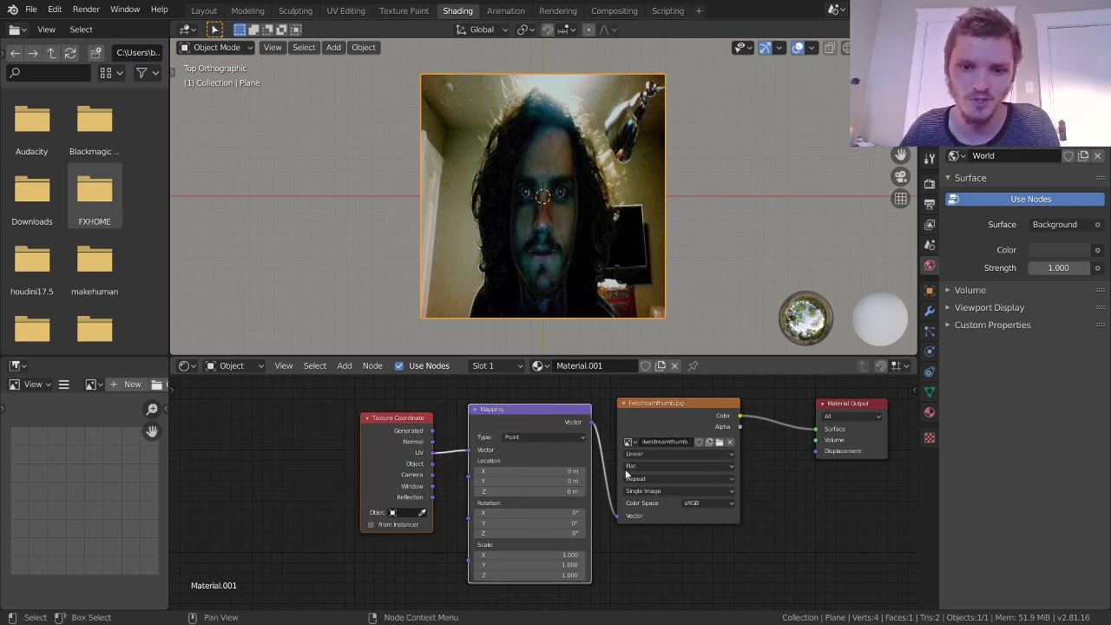
drag(575, 455, 355, 428)
middle_drag(355, 472, 499, 405)
Step: Add a Noise Texture node and place it below the Mapping node
key(shift+a)
click(542, 402)
text(nois)
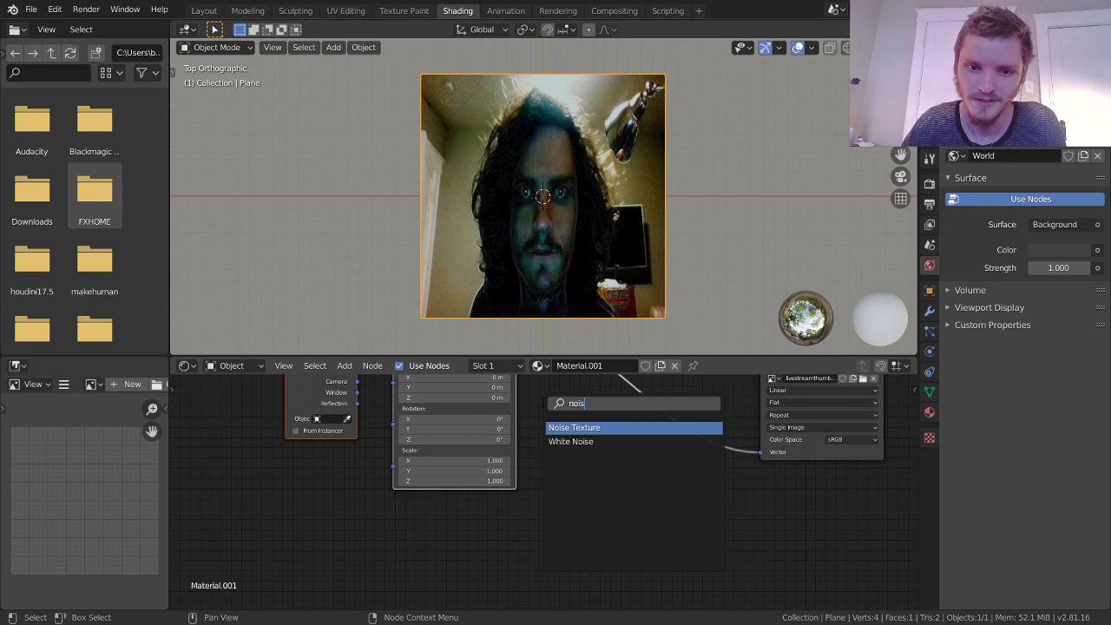
key(Return)
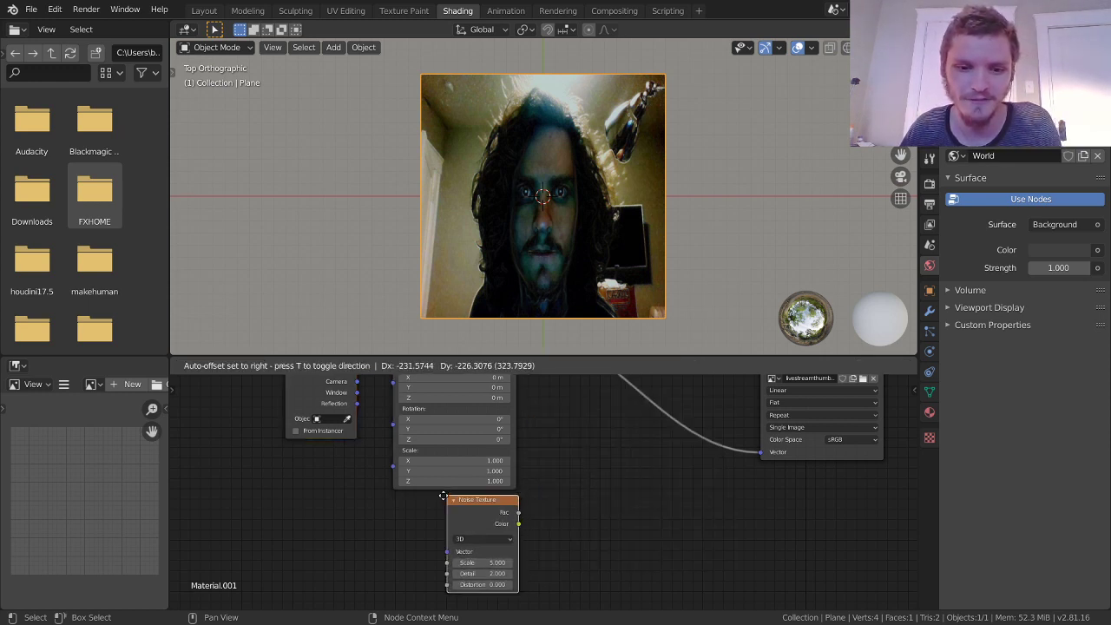
click(428, 499)
middle_drag(601, 433, 523, 477)
scroll(523, 479, down, 1)
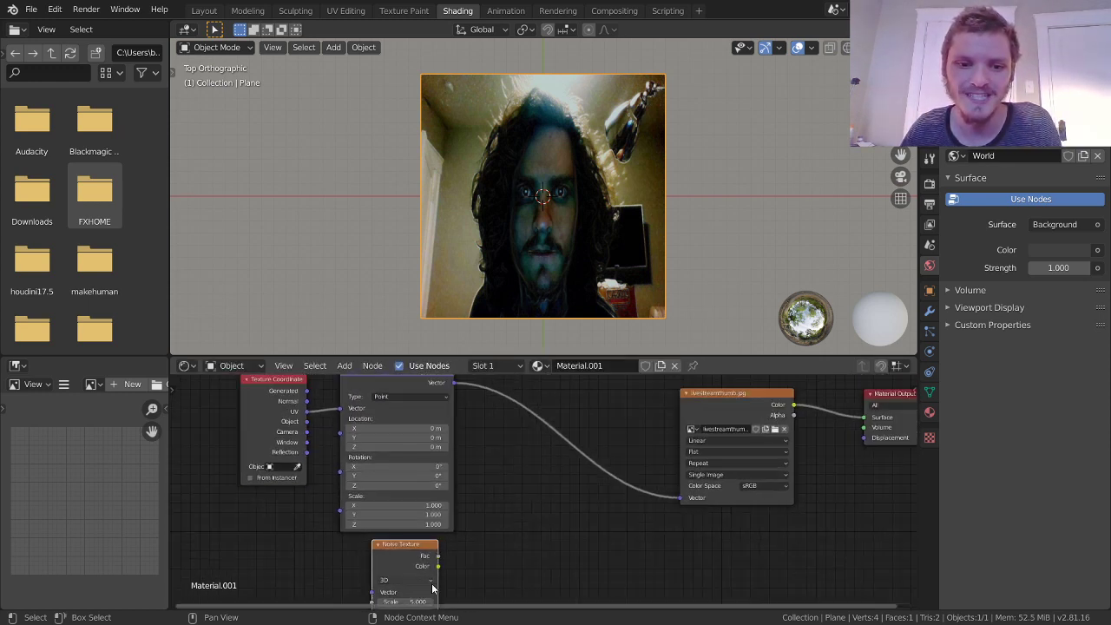
scroll(431, 556, down, 1)
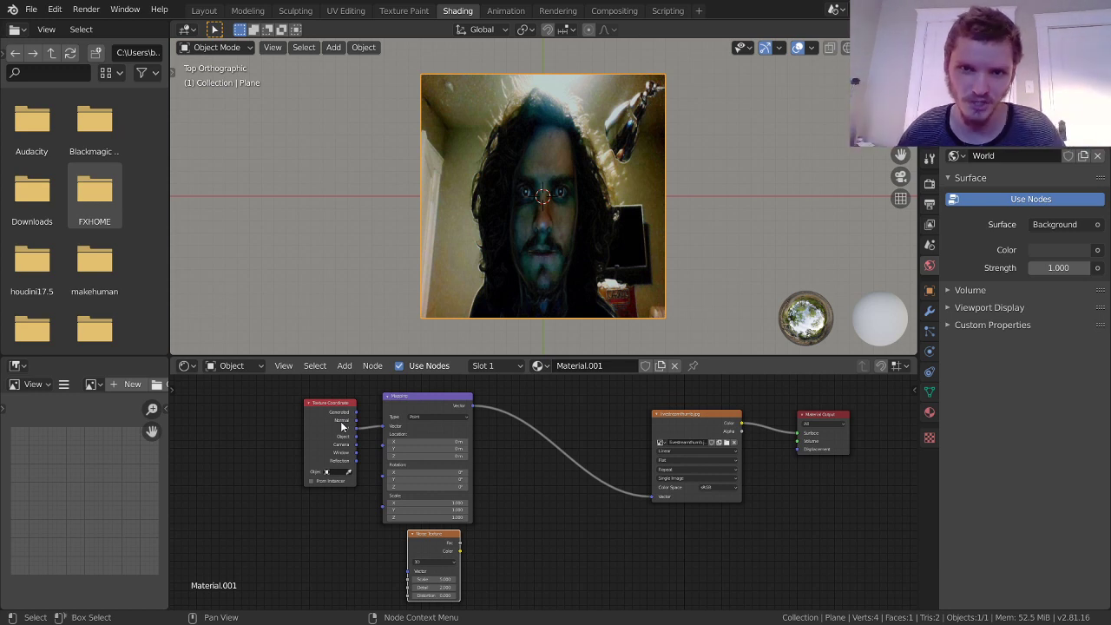
scroll(561, 451, up, 1)
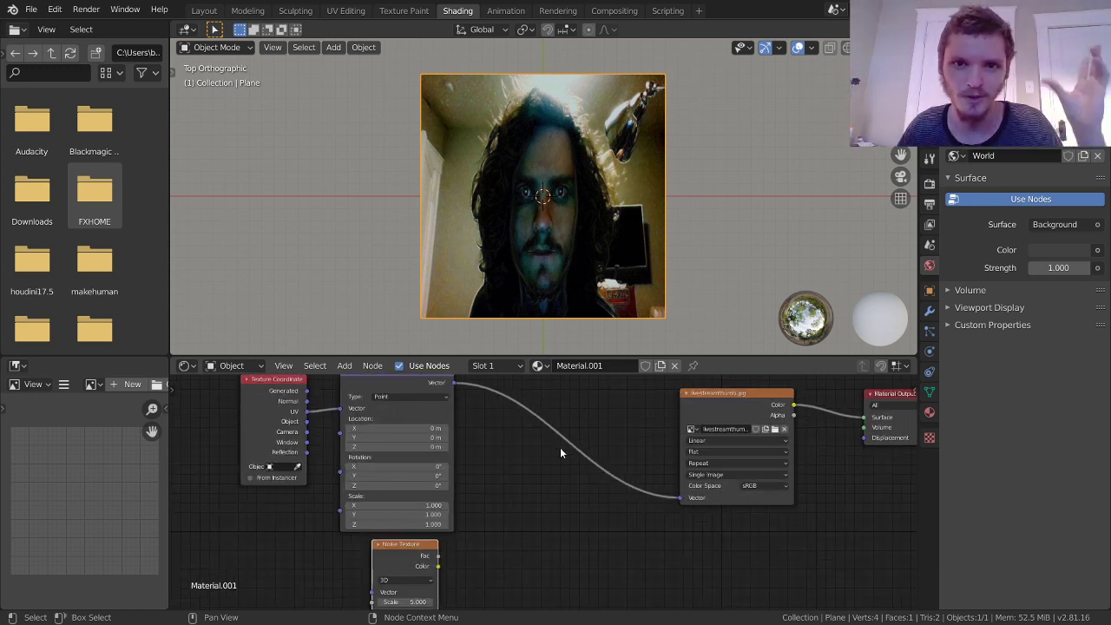
Step: Insert a Vector Math node using the Add operation on the link between the Mapping and image texture nodes
middle_drag(574, 467, 529, 474)
key(shift+a)
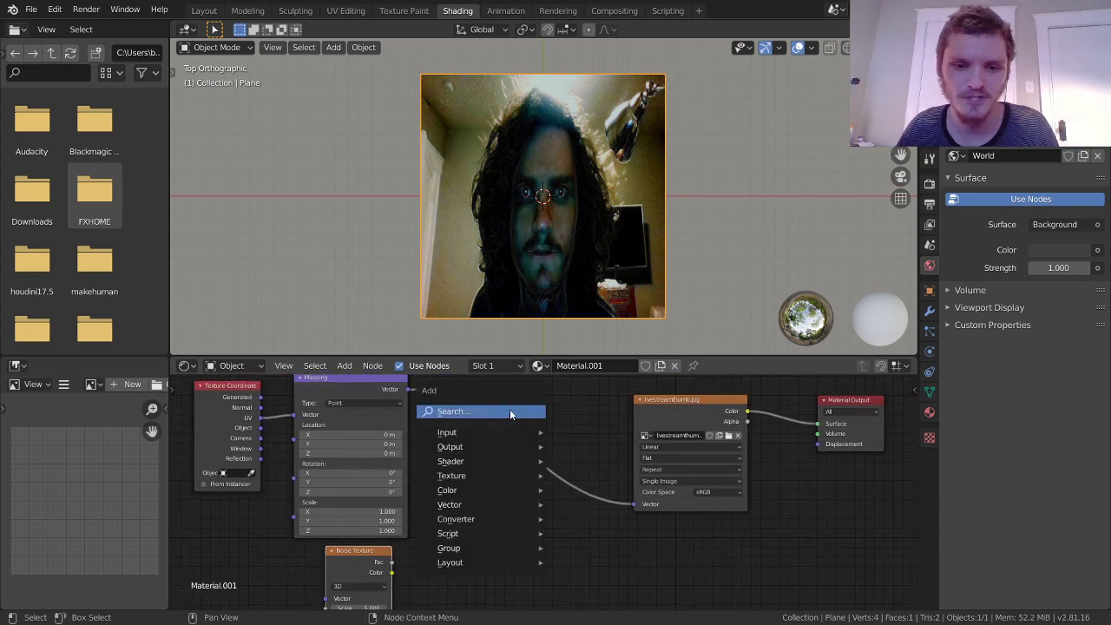
click(510, 410)
text(vector)
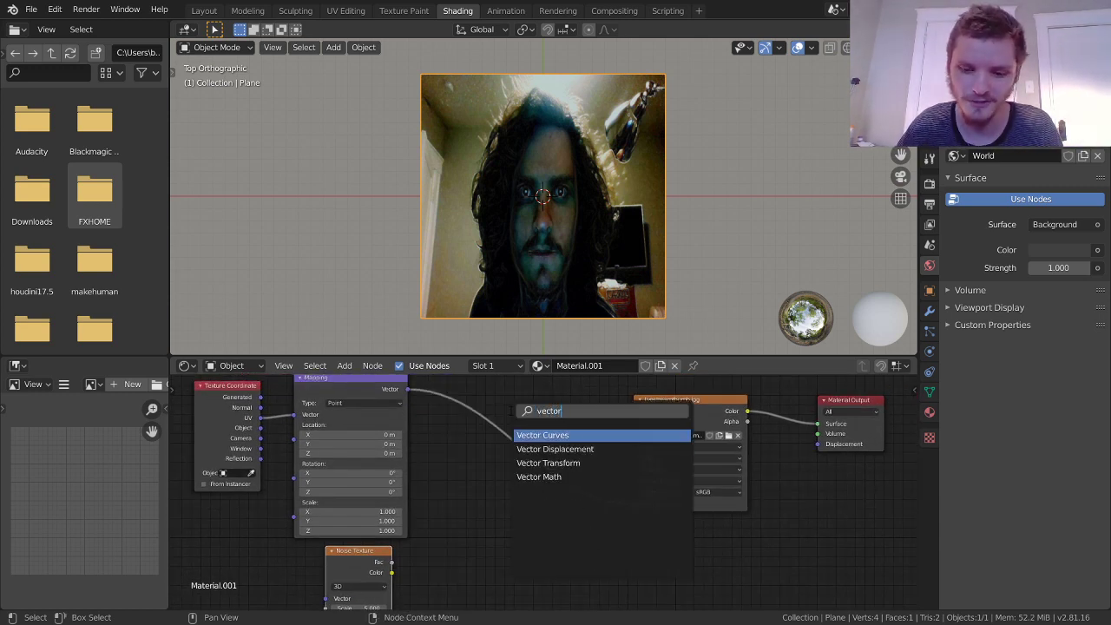
key(Down)
key(Down)
key(Down)
key(Return)
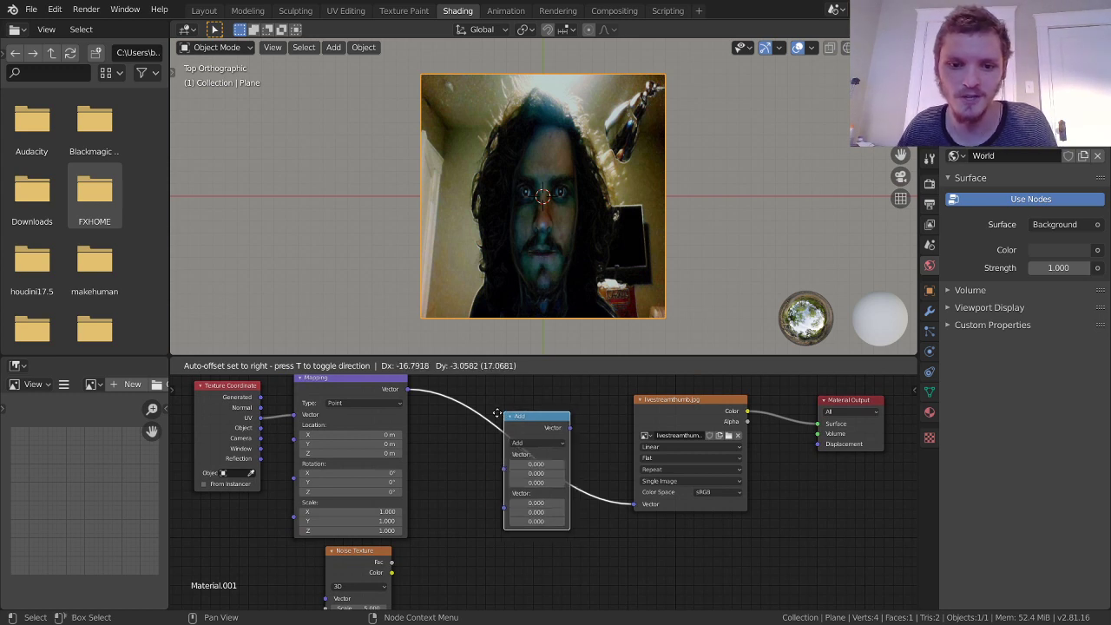
click(490, 417)
Step: Connect the Noise Texture's Color to the second Vector input of the Add node and inspect the distorted plane
middle_drag(420, 519, 510, 472)
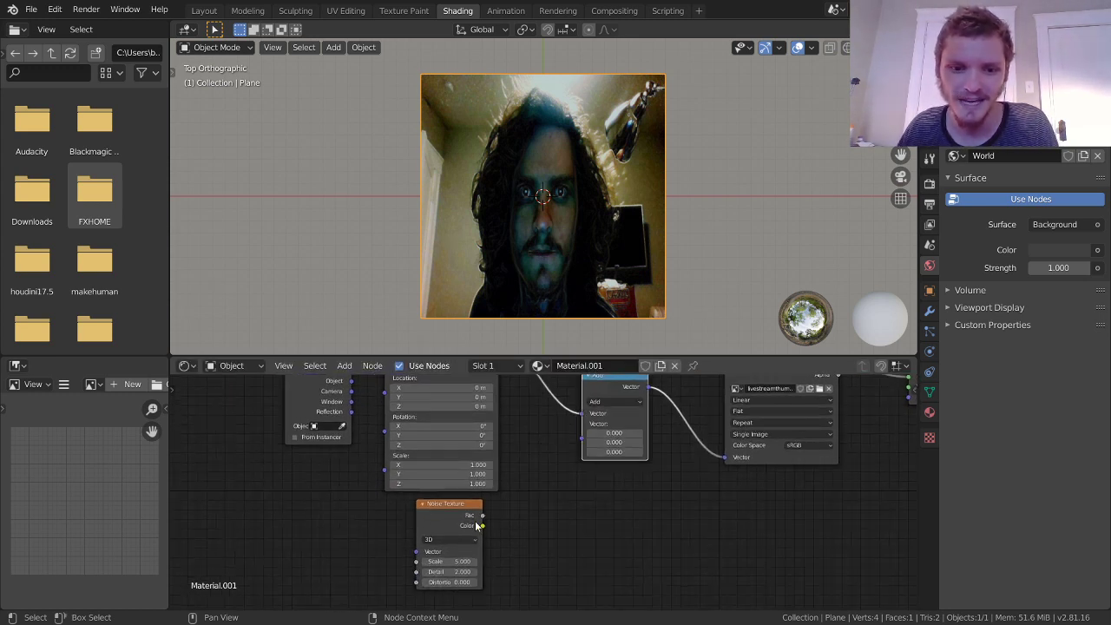
drag(482, 526, 582, 440)
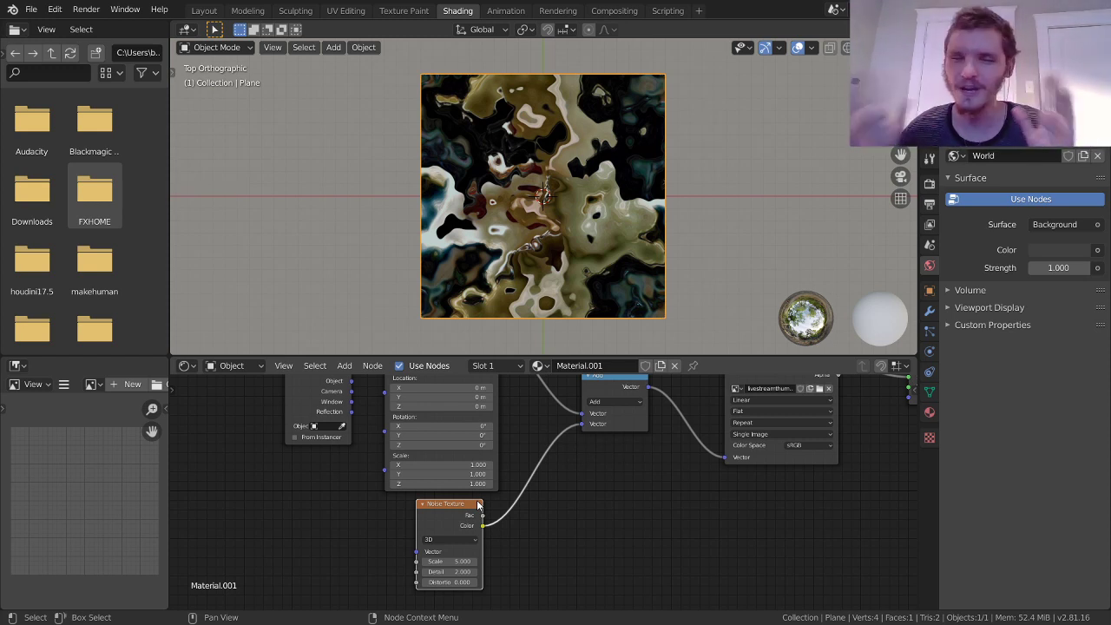
scroll(572, 174, up, 2)
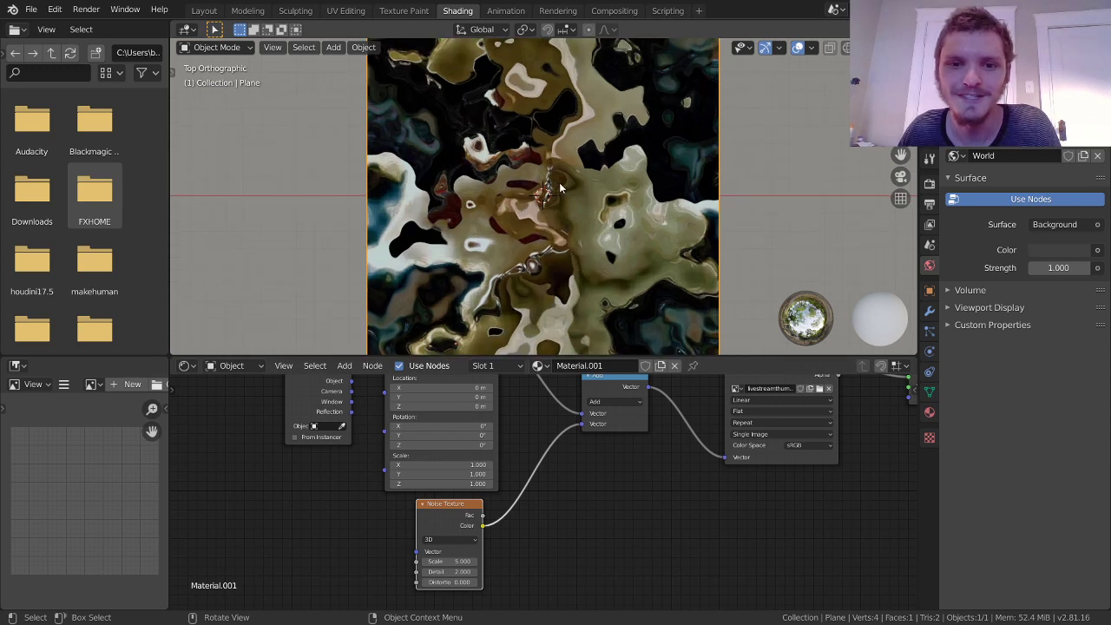
Step: Set the Noise Texture's Scale to 500 and view the whole plane
mouse_move(456, 561)
mouse_down()
mouse_move(425, 561)
mouse_move(473, 561)
mouse_up()
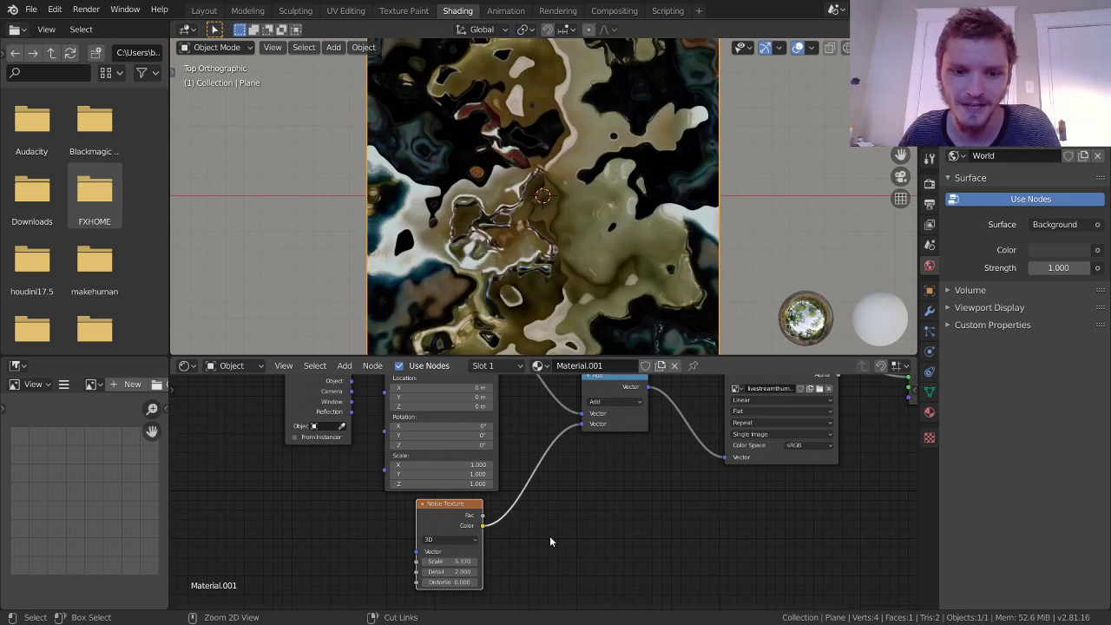
middle_drag(639, 453, 550, 505)
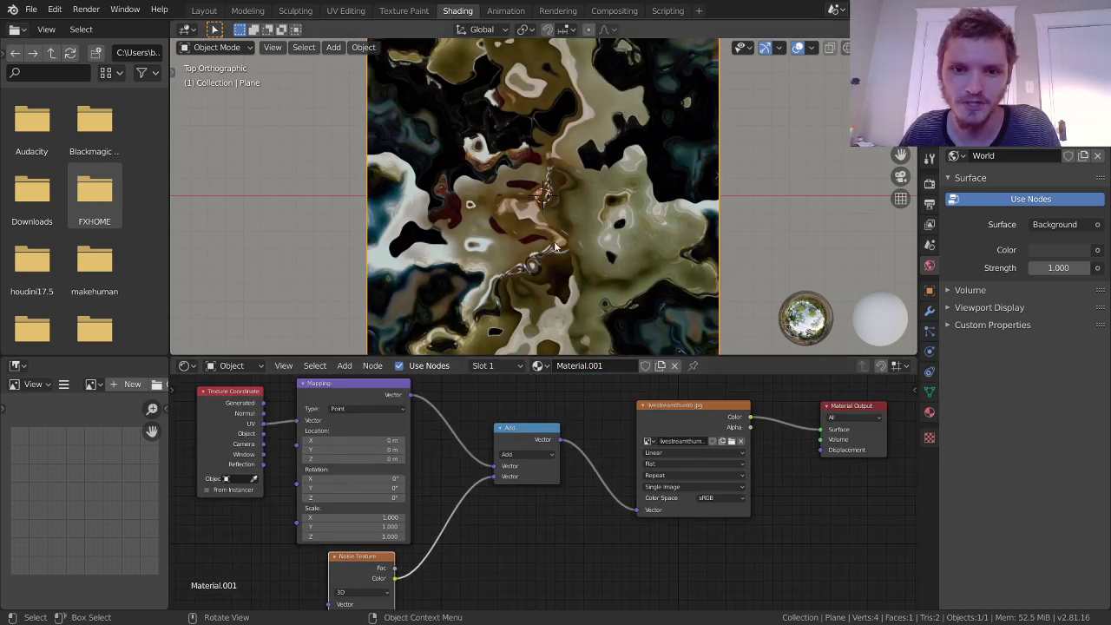
middle_drag(445, 581, 490, 510)
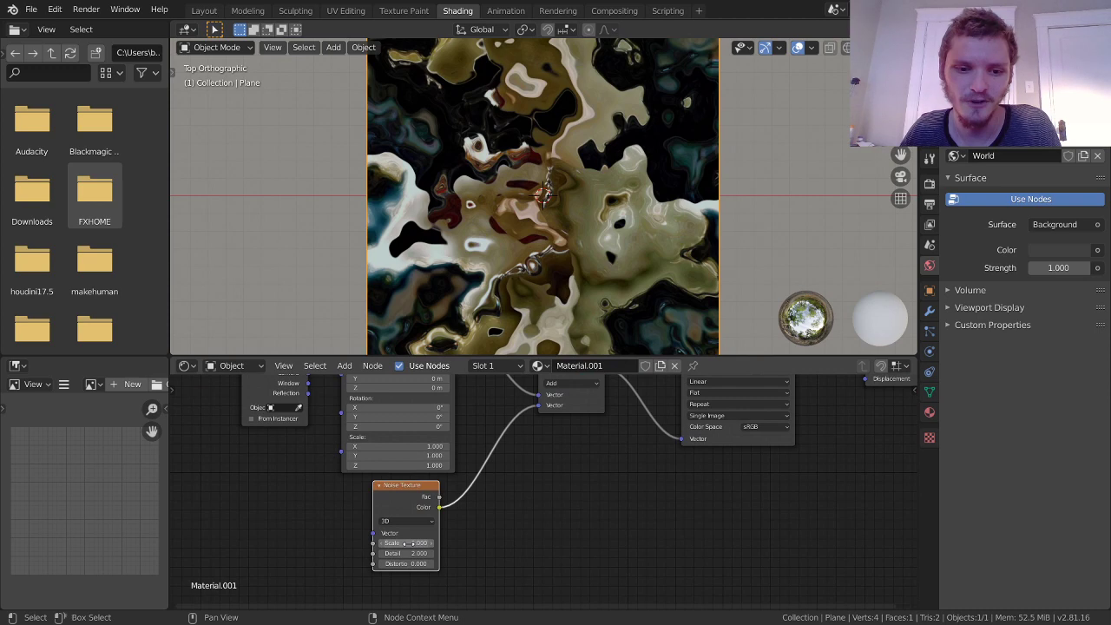
click(409, 544)
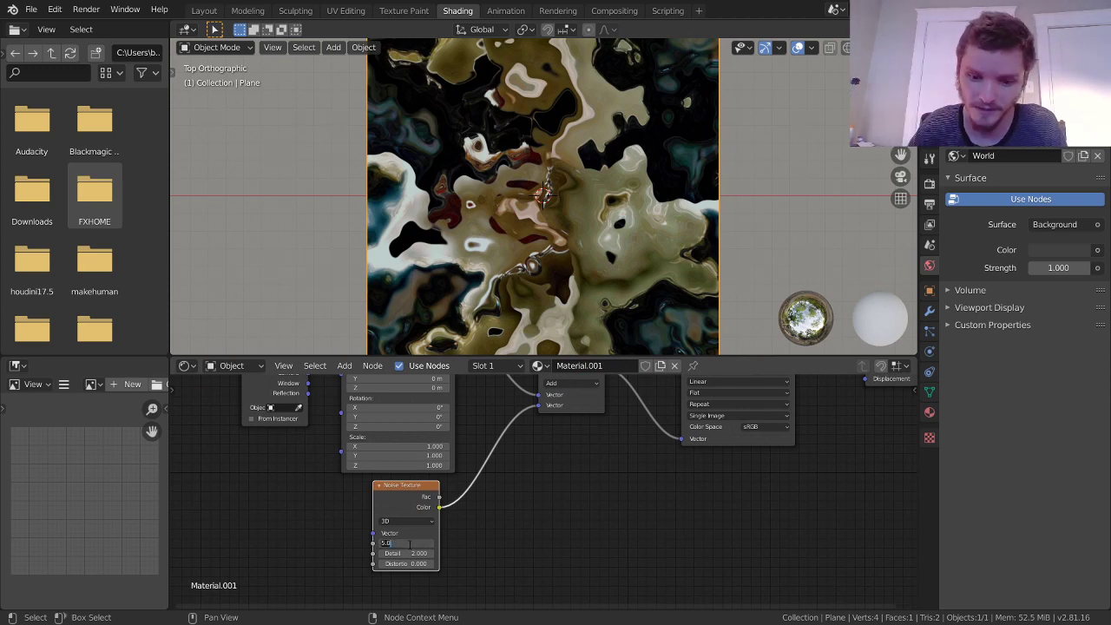
text(500)
key(Return)
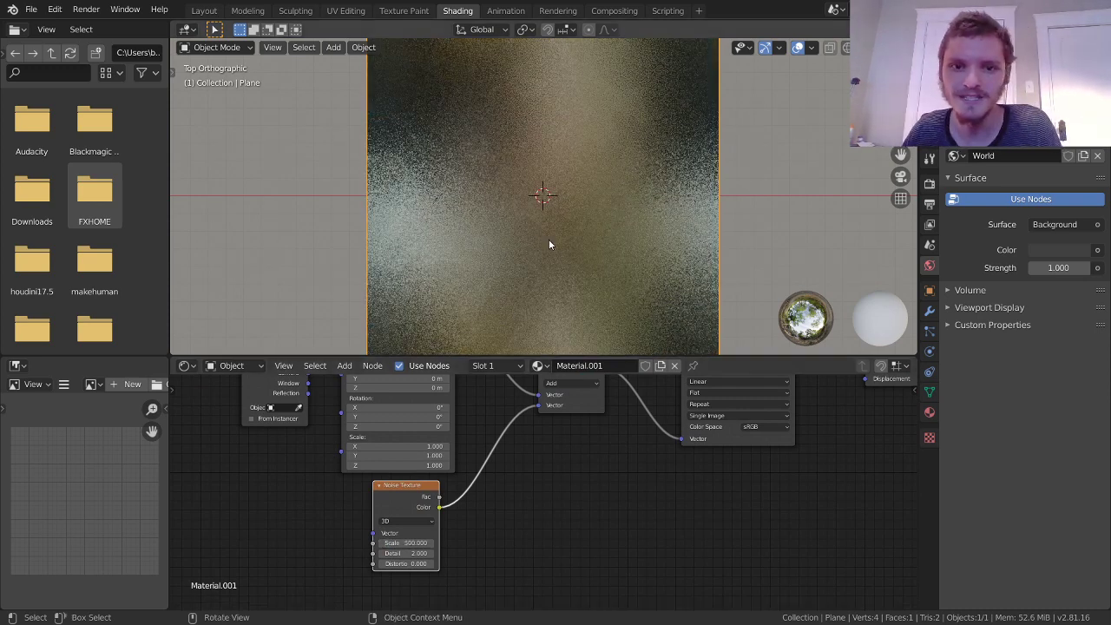
scroll(540, 178, down, 1)
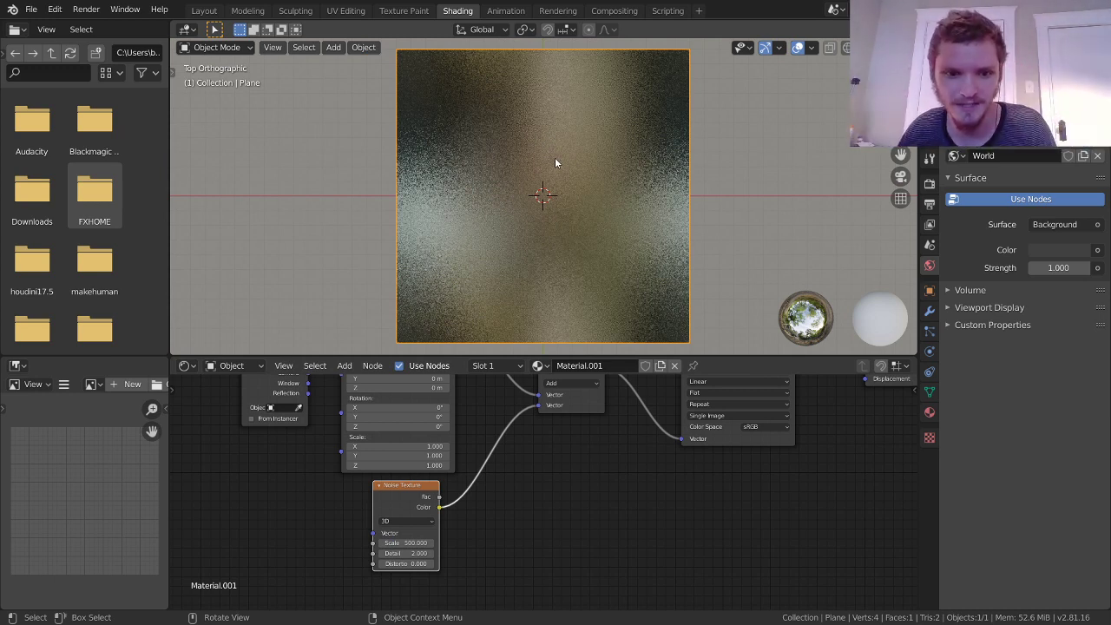
Step: Move the image texture and Material Output nodes farther from the Add node to make room between them
middle_drag(623, 449, 422, 495)
key(g)
click(781, 423)
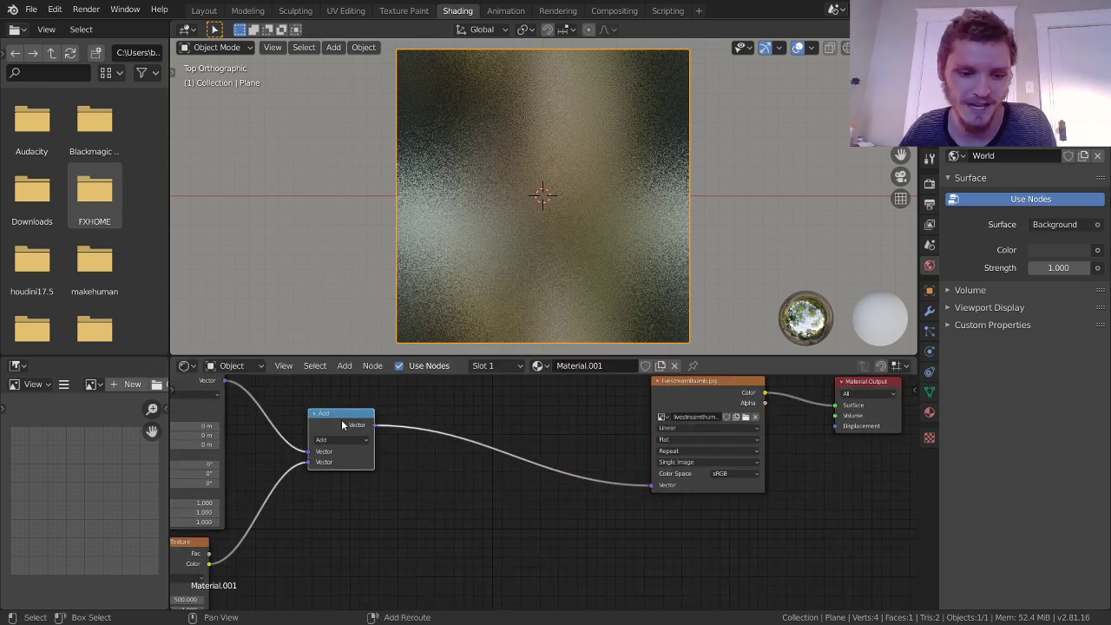
Step: Duplicate the Add node onto the link to the image texture and set all three second Vector values to -0.5
key(shift+d)
click(541, 478)
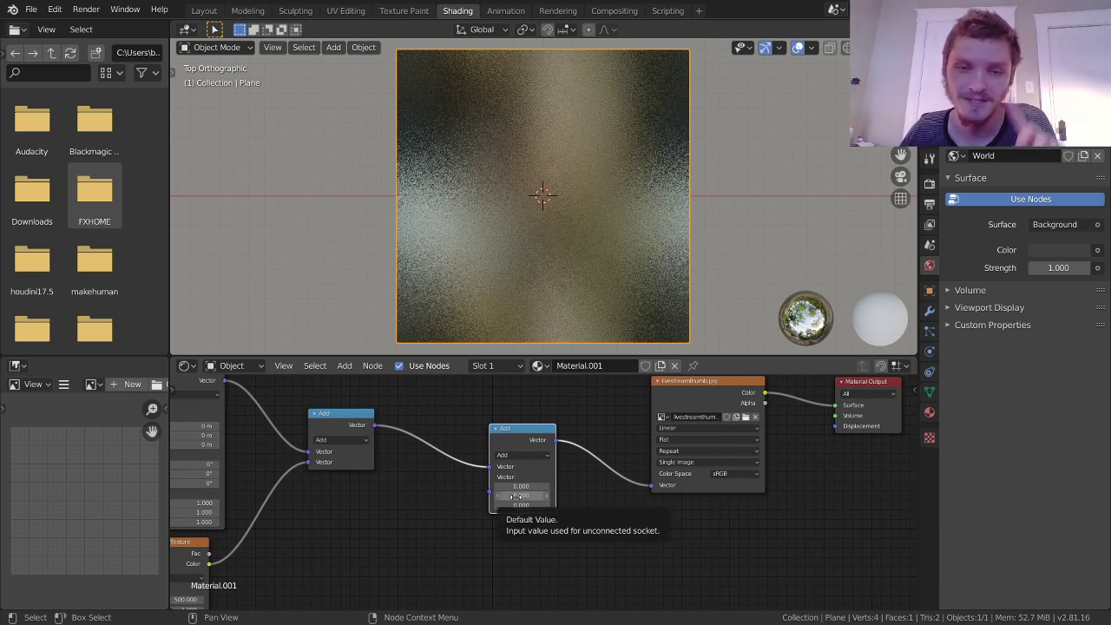
click(521, 486)
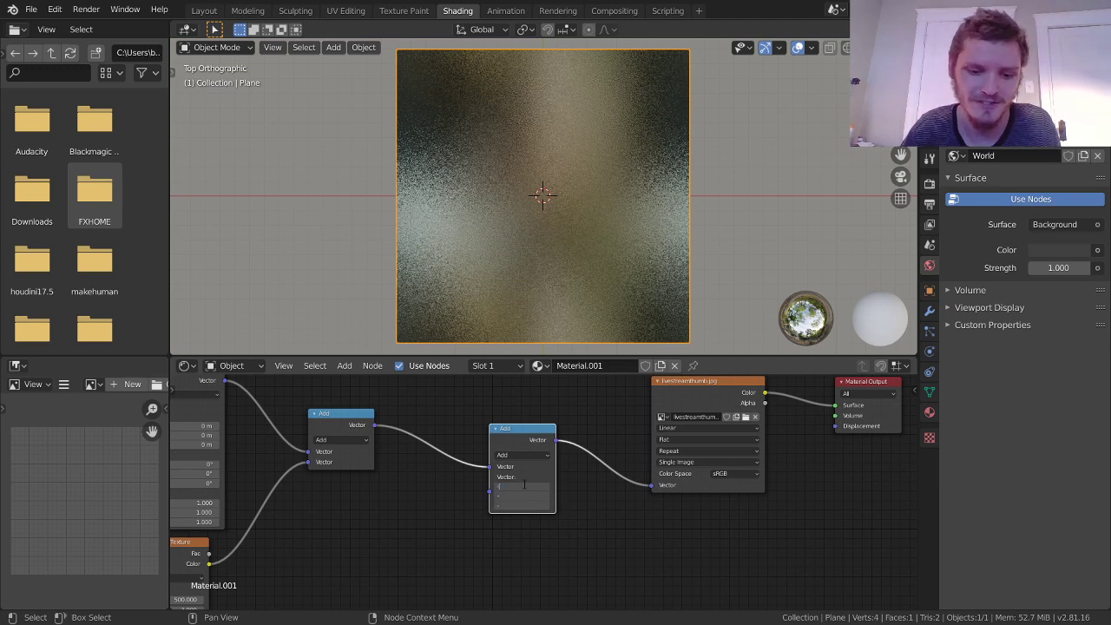
key(Return)
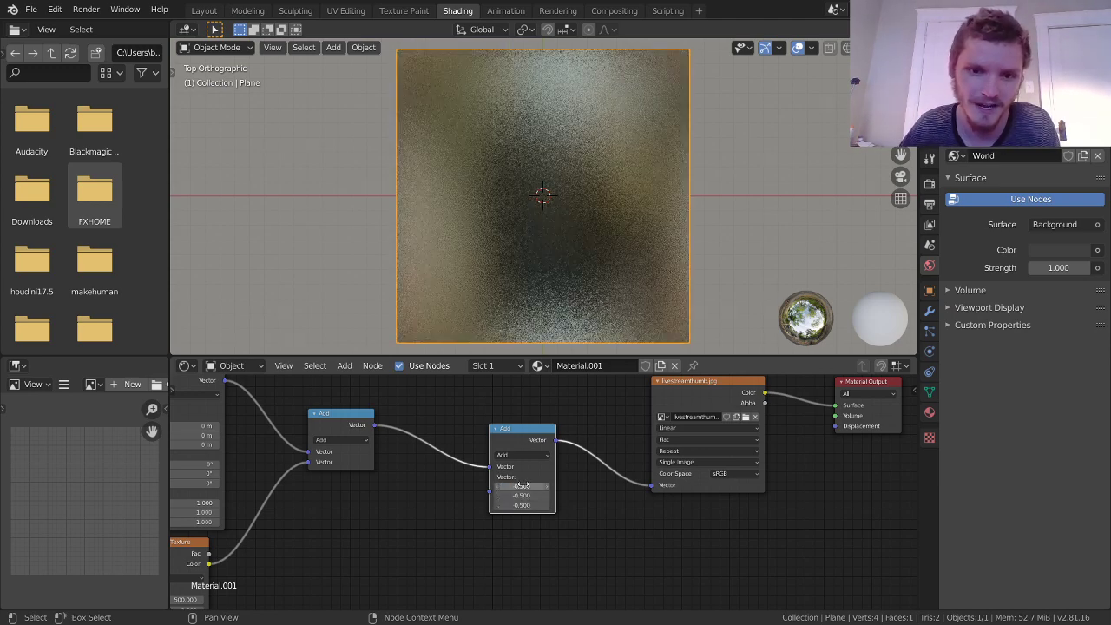
Step: Set the Noise Texture's Scale to 0 to compare the image position, then raise it to 247.920
middle_drag(369, 522, 608, 449)
scroll(605, 447, up, 2)
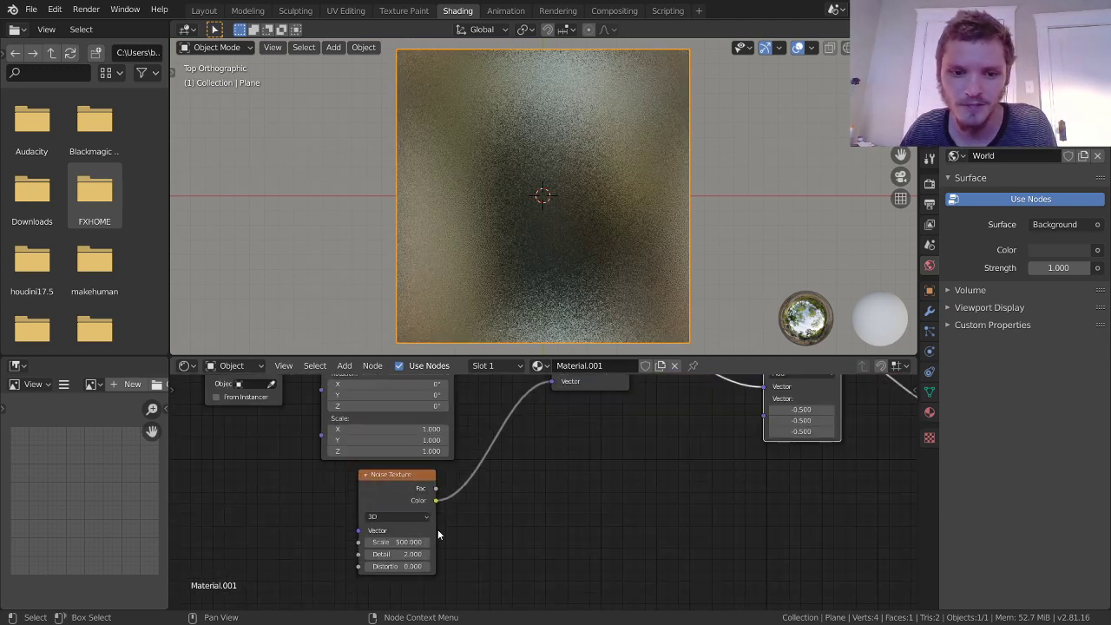
drag(398, 542, 312, 542)
text(0)
key(Return)
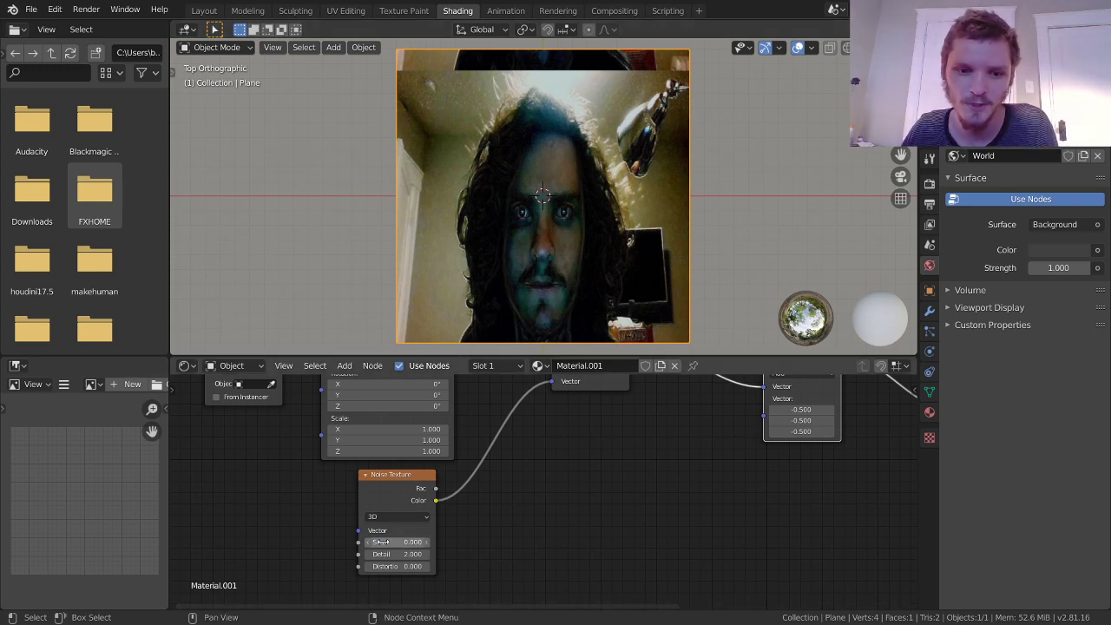
drag(399, 542, 538, 542)
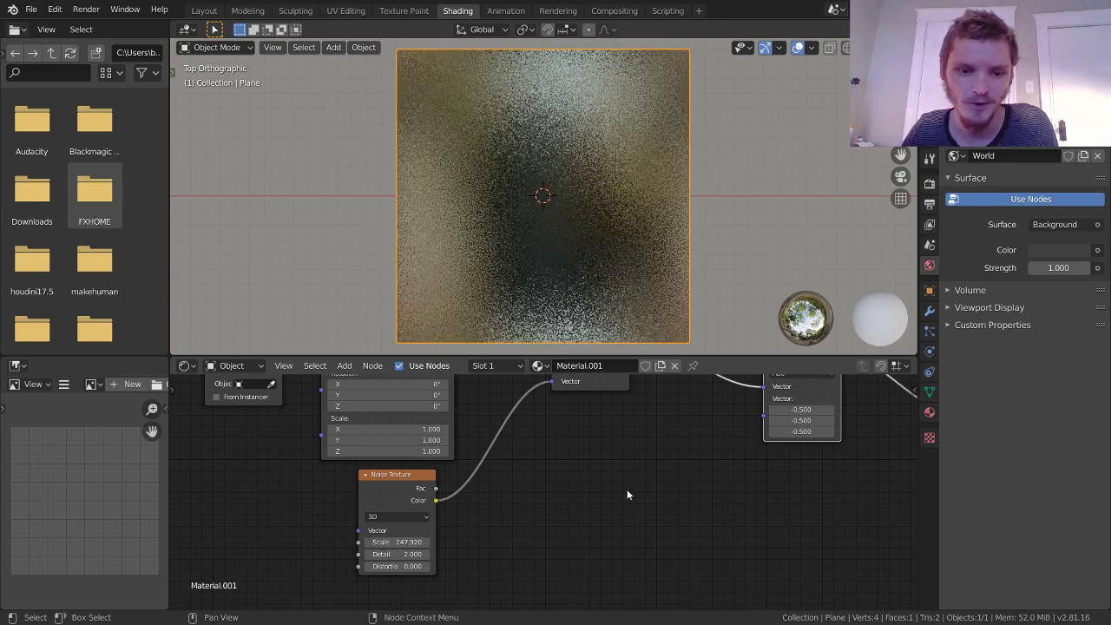
Step: Reposition the duplicated Add node between the first Add node and the image texture
scroll(653, 479, down, 3)
middle_drag(628, 452, 454, 529)
drag(571, 467, 543, 452)
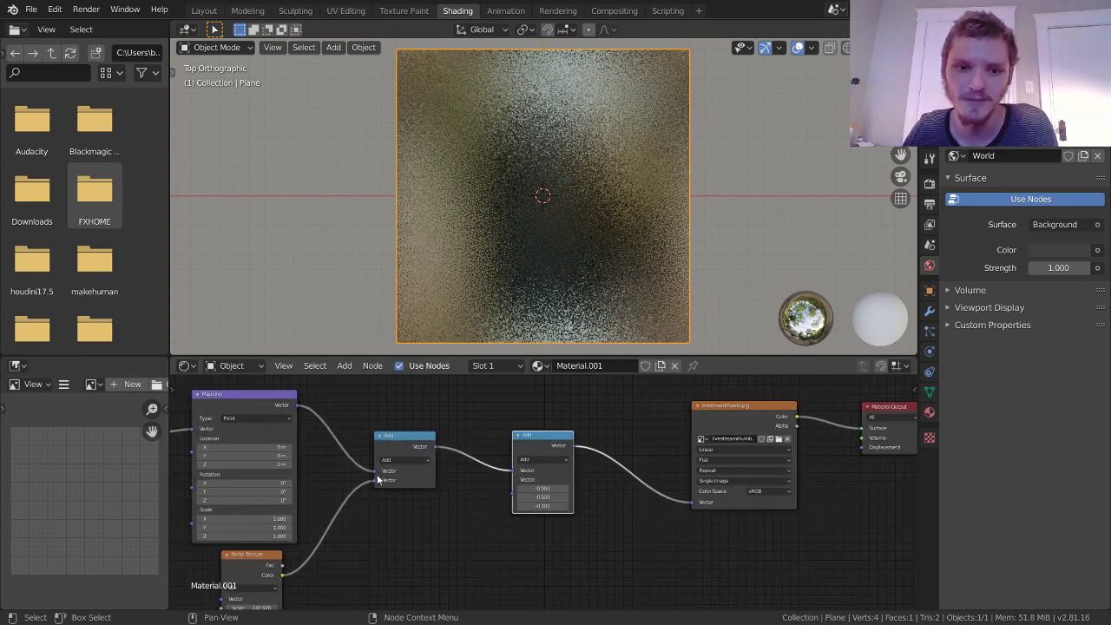
middle_drag(342, 537, 527, 479)
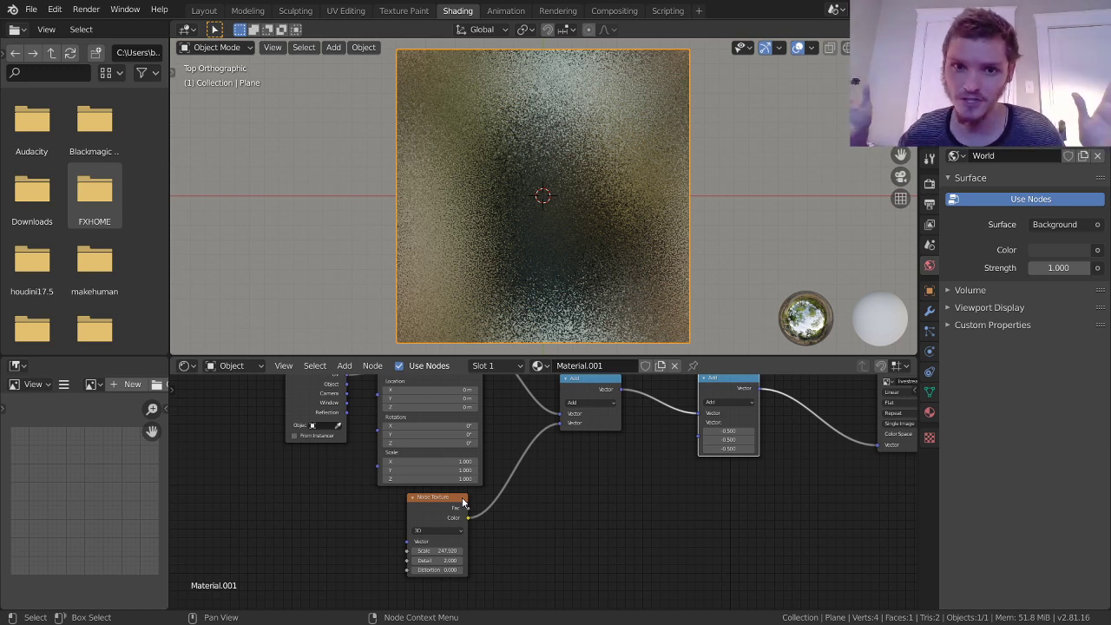
middle_drag(552, 502, 565, 498)
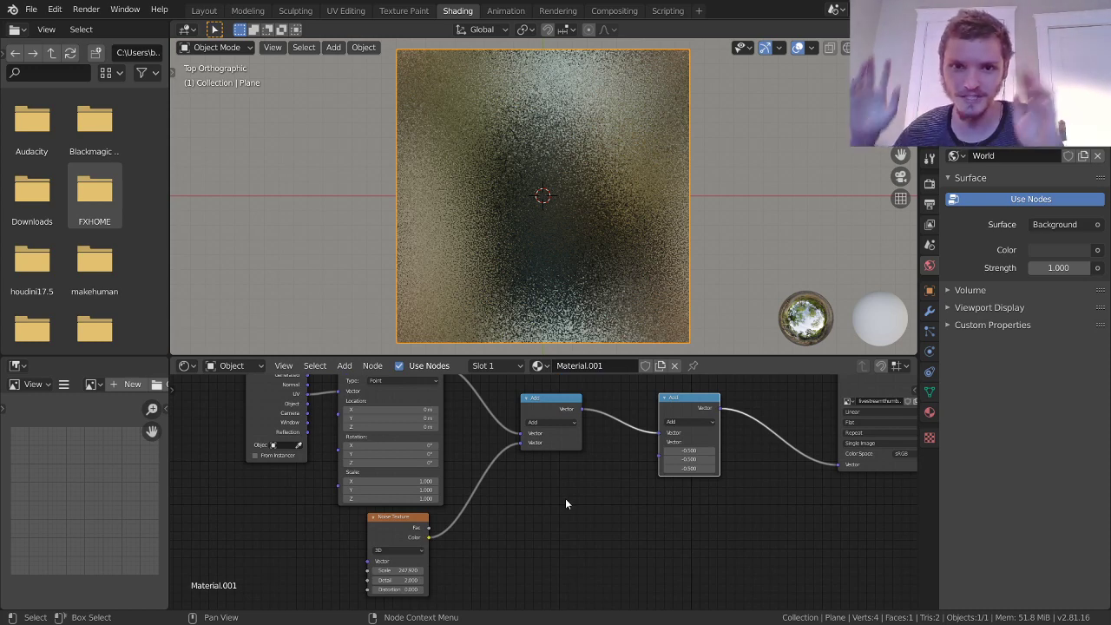
middle_drag(590, 484, 509, 518)
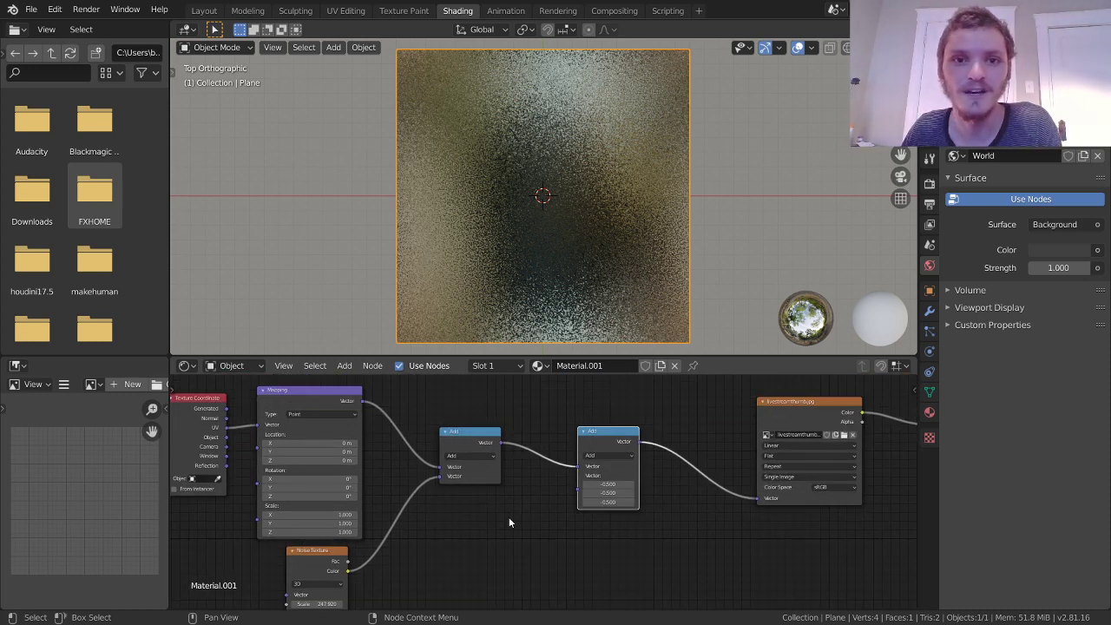
drag(617, 435, 613, 426)
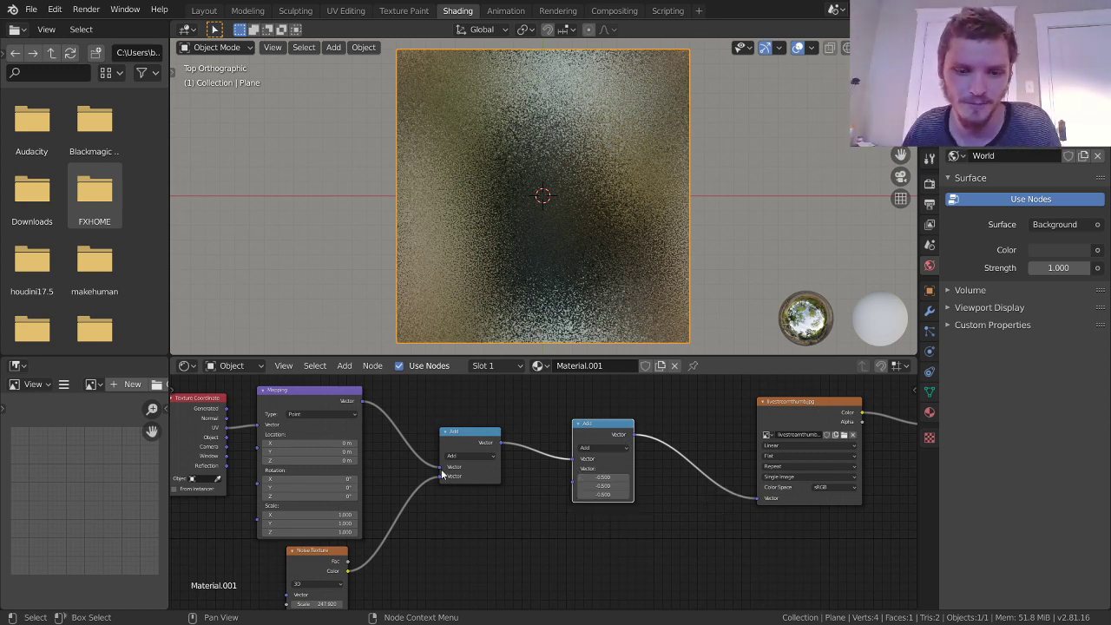
Step: Reset the Noise Texture's Scale to 0, then increase it to 453.400
middle_drag(437, 495, 502, 450)
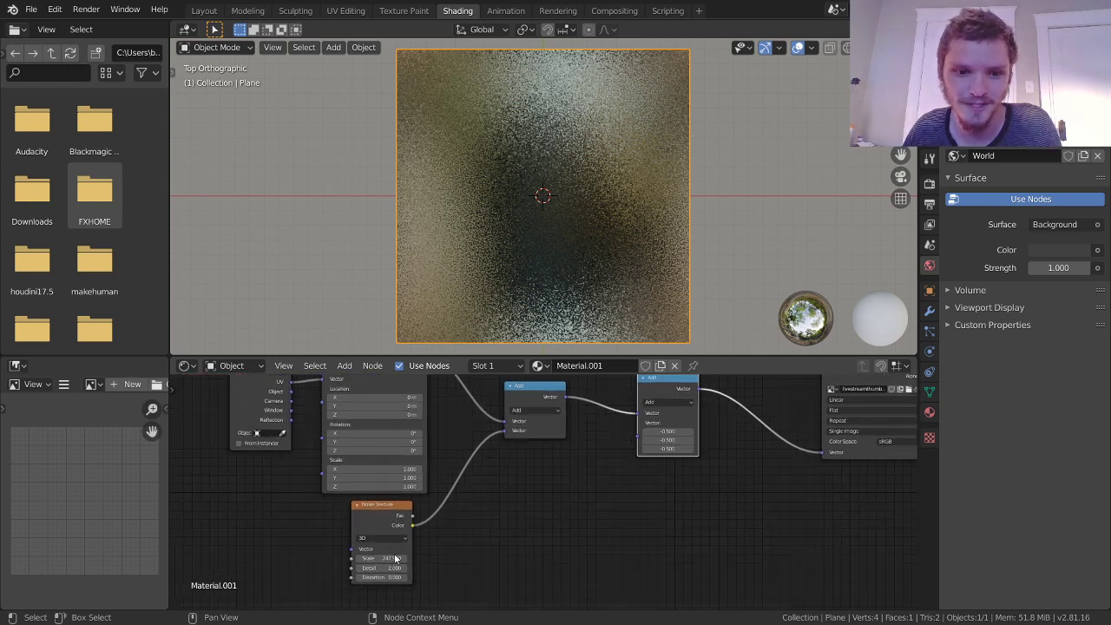
text(0)
key(Return)
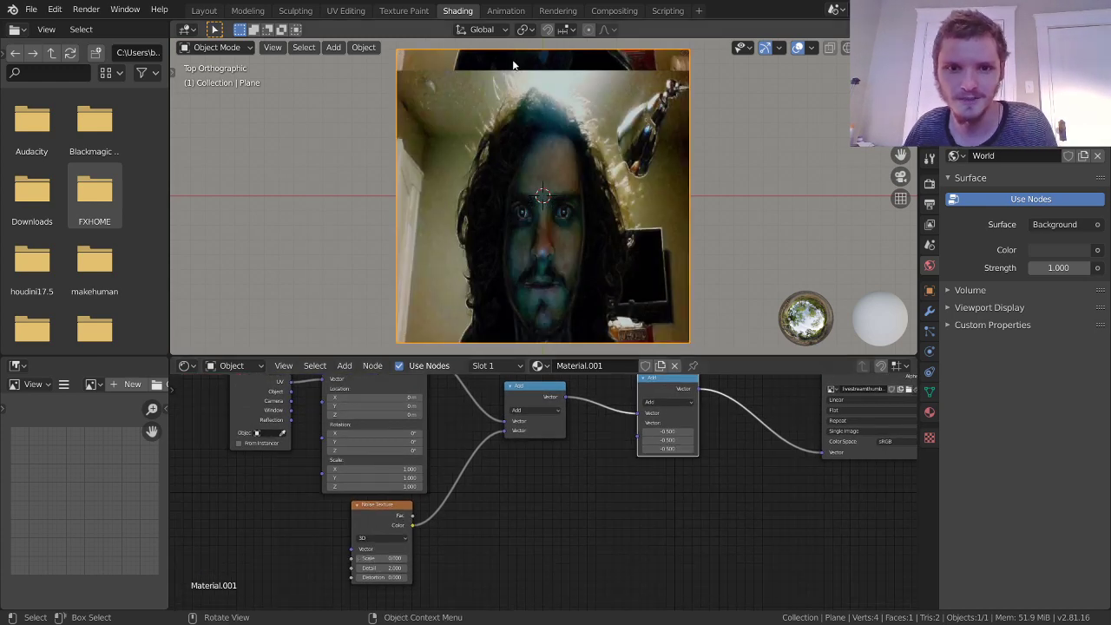
drag(382, 558, 486, 558)
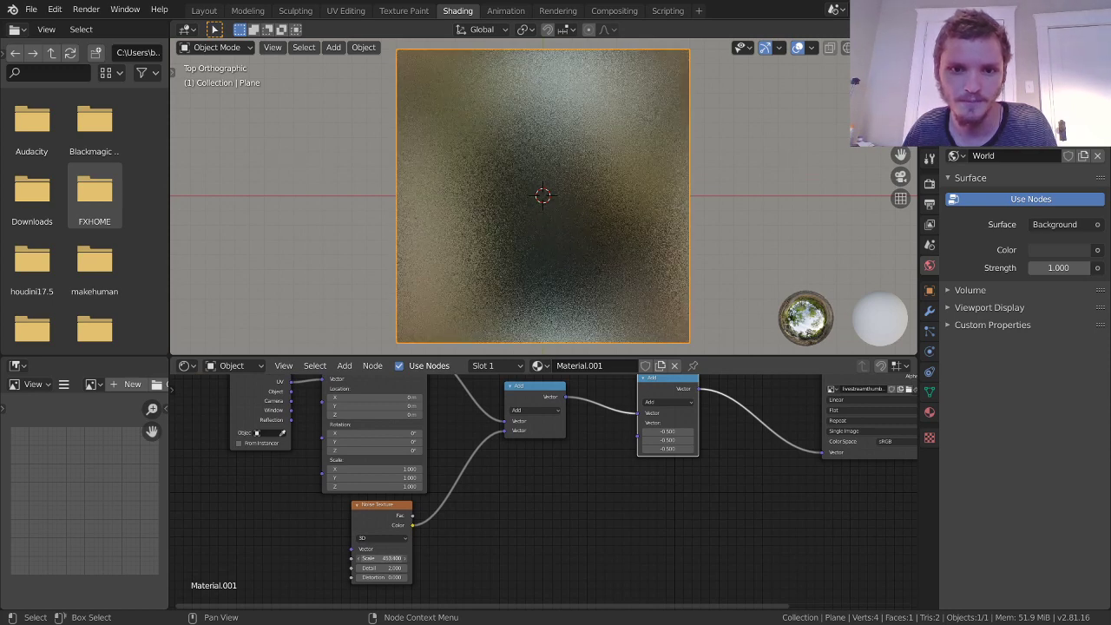
Step: Inspect the plane's noise pattern up close and set the Noise Texture's Scale to 2000
middle_drag(627, 499, 544, 515)
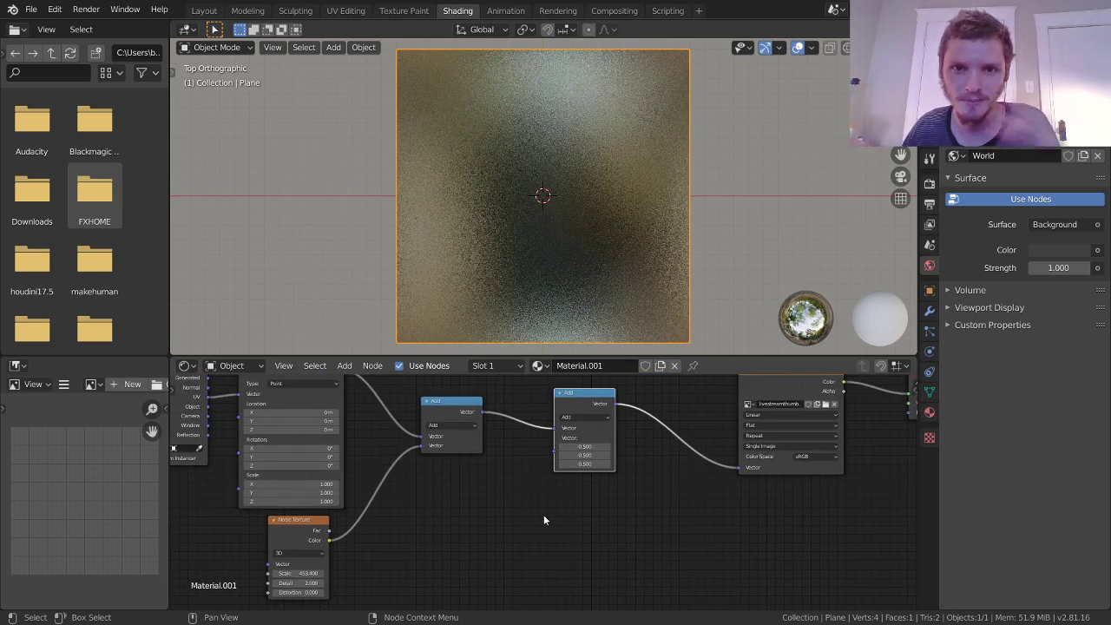
middle_drag(324, 584, 544, 491)
scroll(546, 490, up, 9)
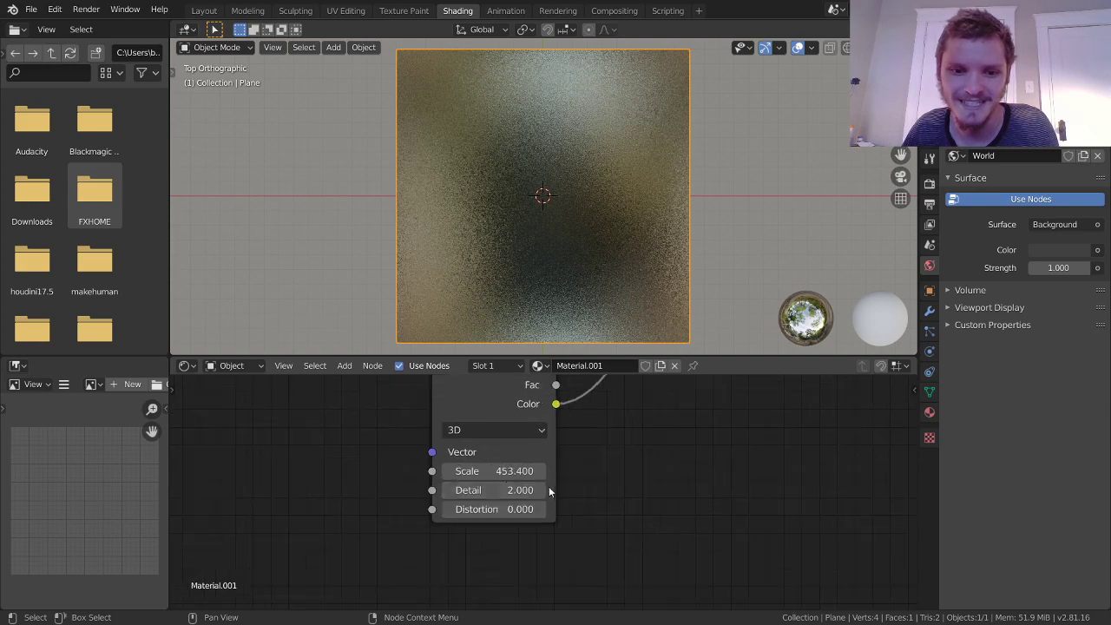
scroll(634, 184, up, 8)
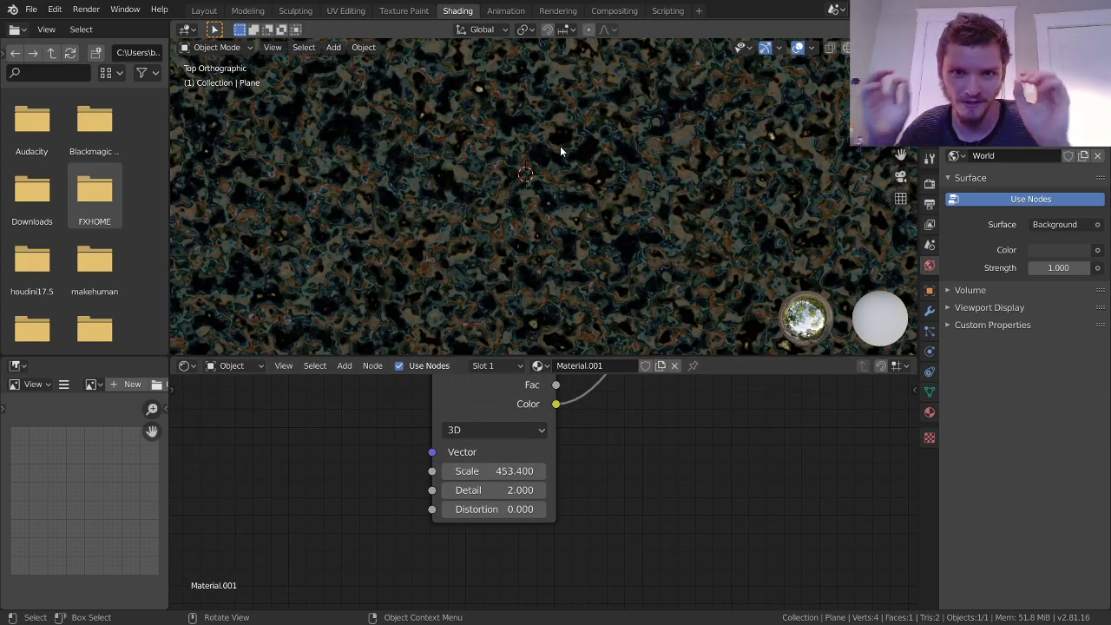
scroll(580, 184, down, 8)
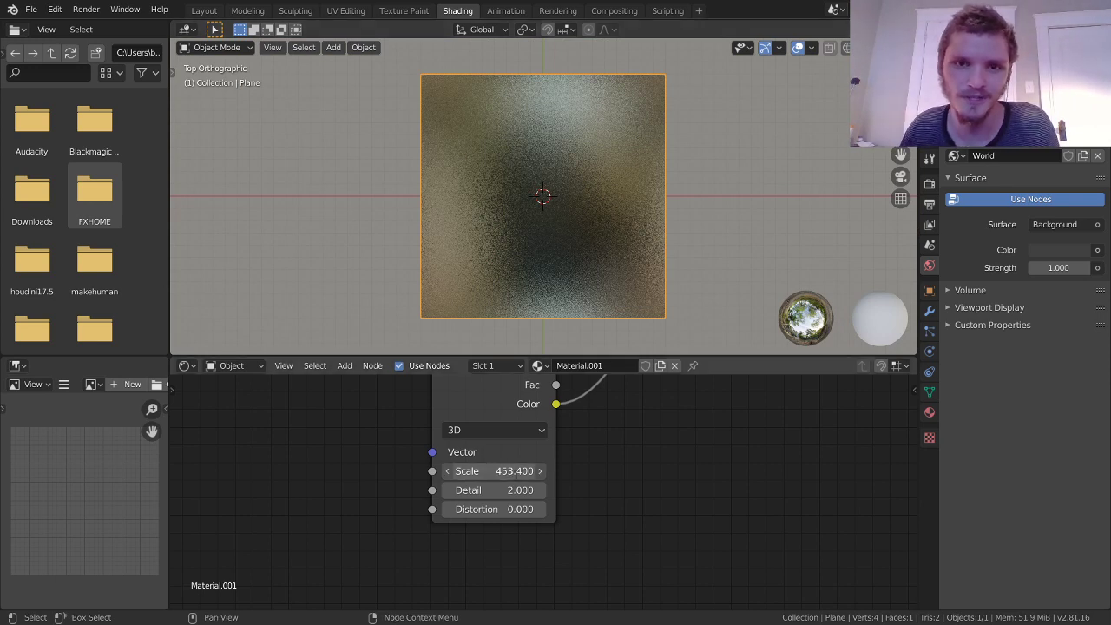
click(516, 471)
text(2000)
key(Return)
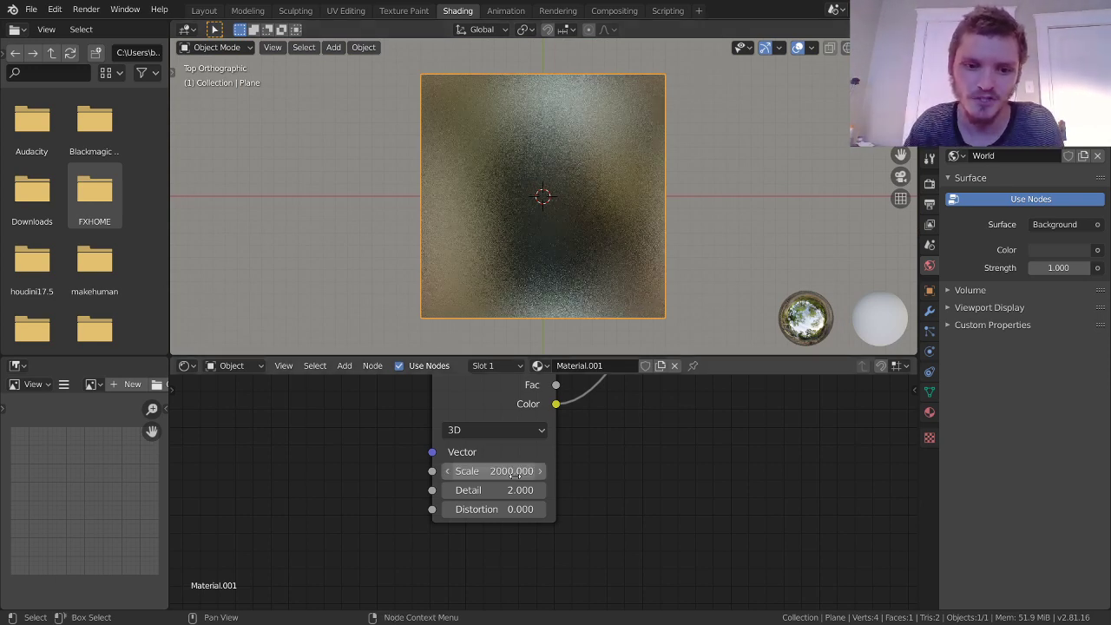
Step: Move the Noise Texture node slightly farther below the Mapping node
middle_drag(704, 423, 434, 506)
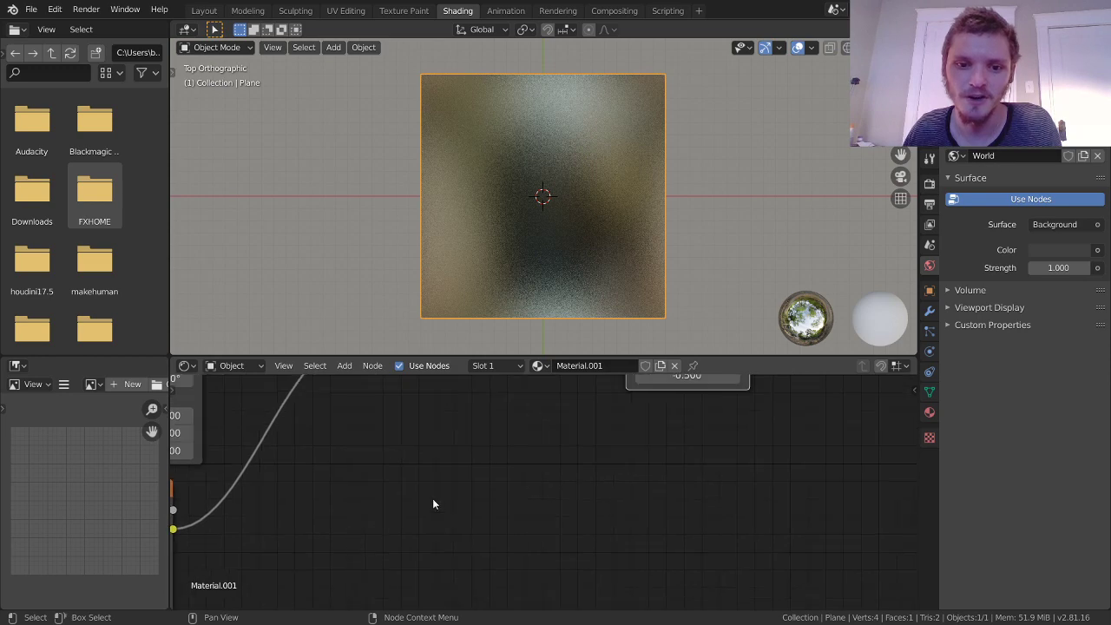
scroll(528, 466, down, 5)
middle_drag(523, 457, 524, 498)
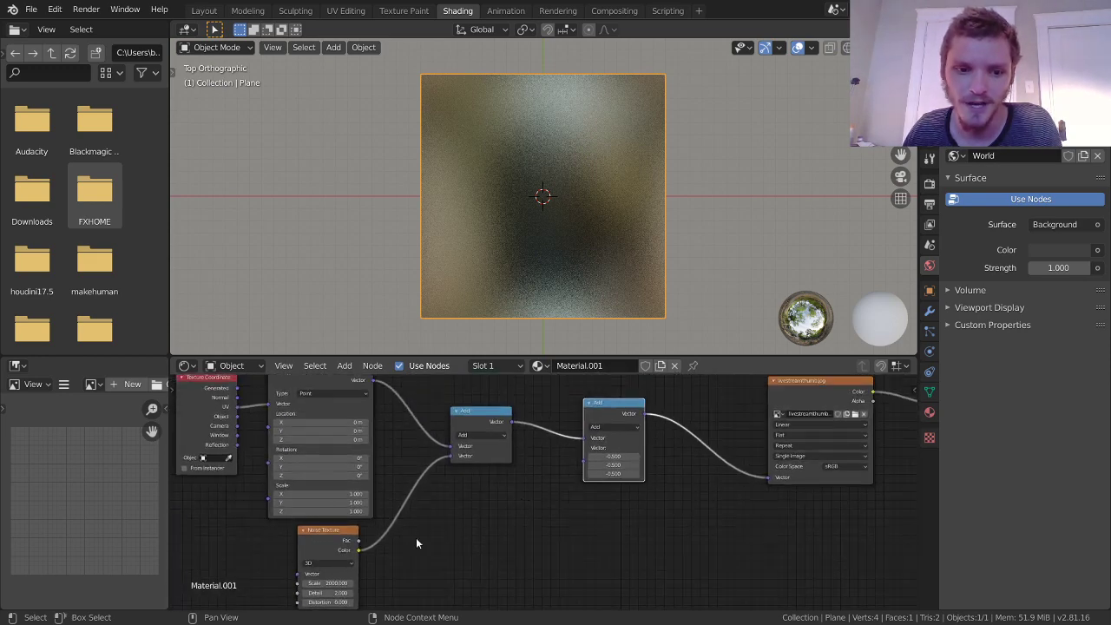
drag(343, 535, 335, 542)
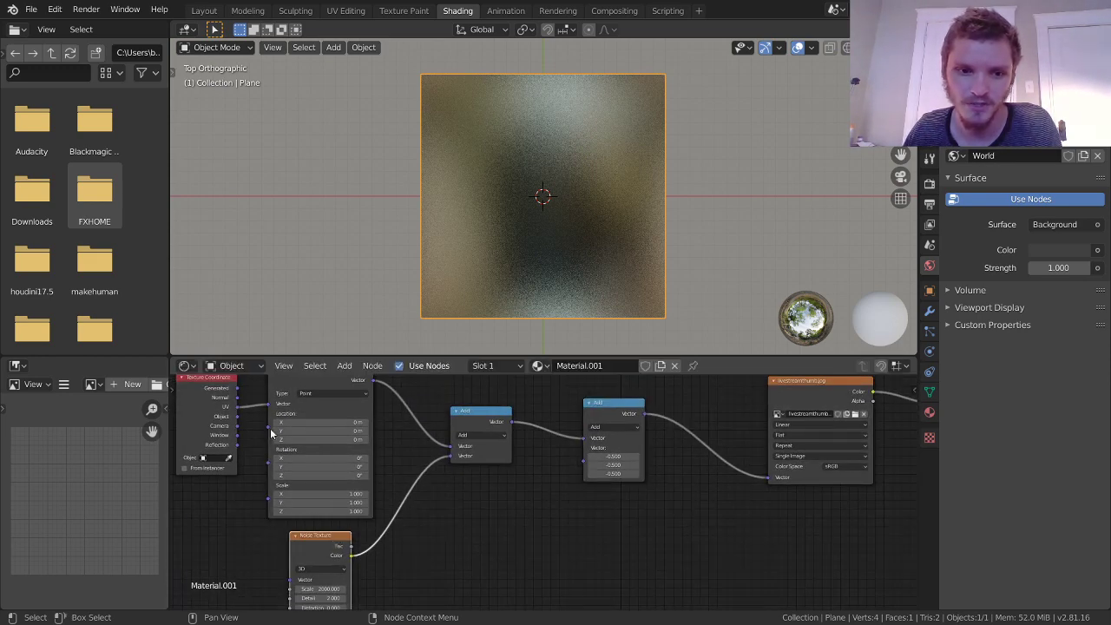
Step: Add a Combine XYZ node below the Add nodes and connect its Vector output to the duplicated Add node's second Vector input
middle_drag(180, 389, 240, 435)
middle_drag(601, 438, 494, 386)
scroll(522, 445, up, 3)
middle_drag(522, 444, 582, 473)
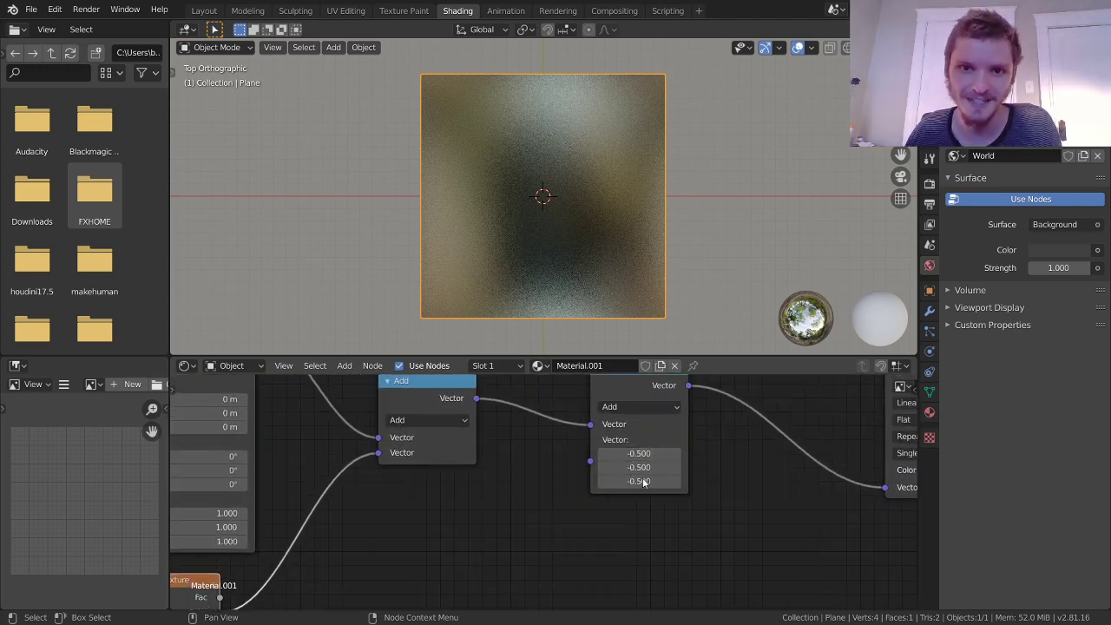
middle_drag(543, 473, 550, 452)
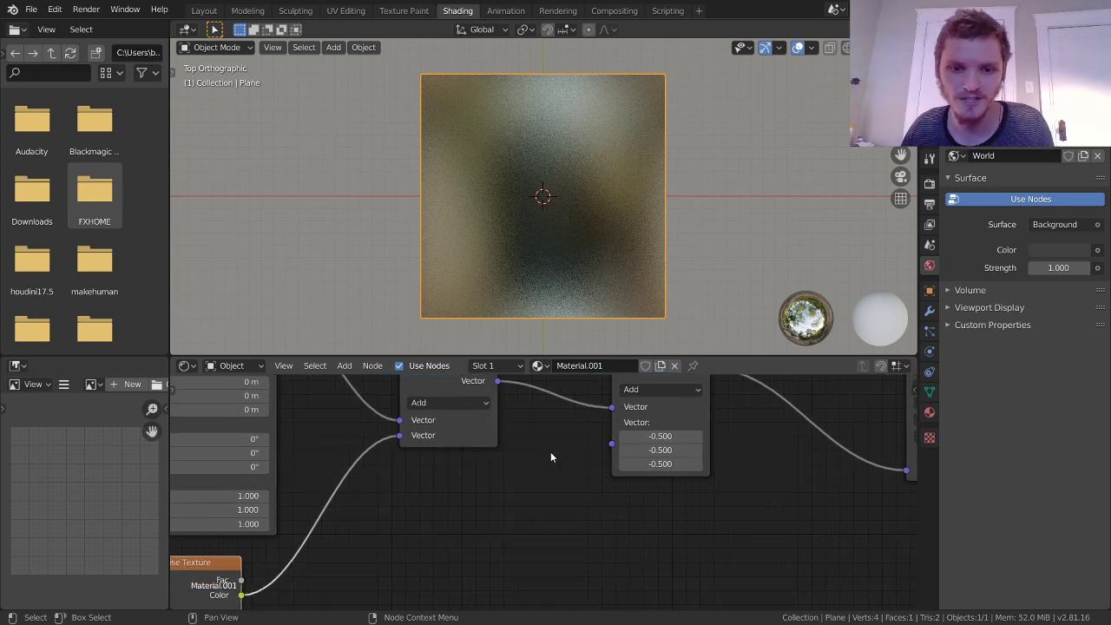
key(shift+a)
click(538, 427)
text(combin)
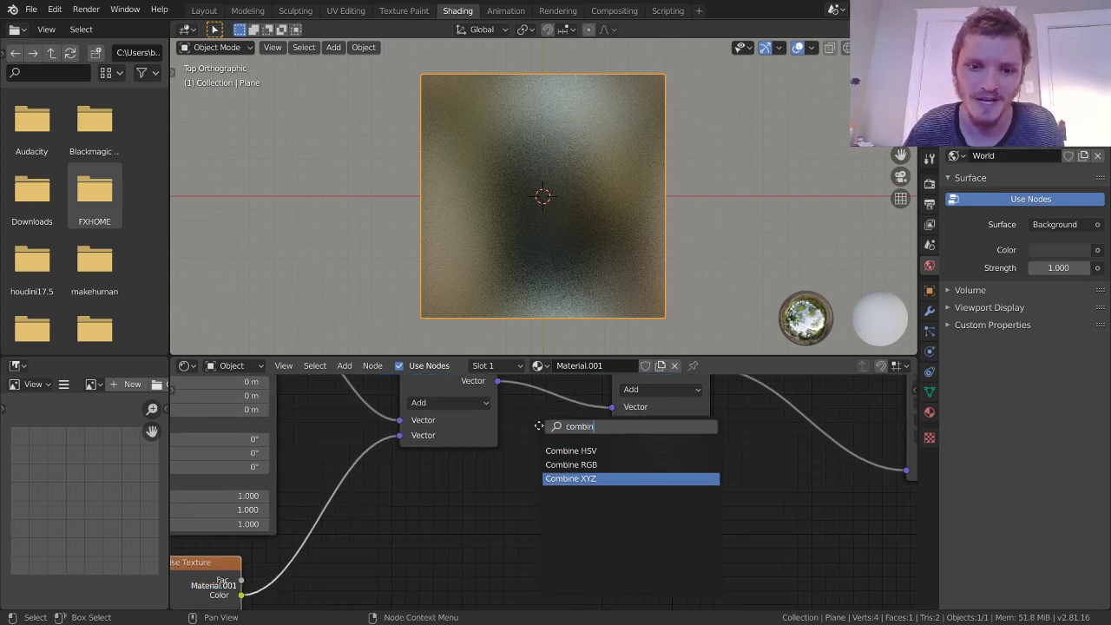
click(570, 478)
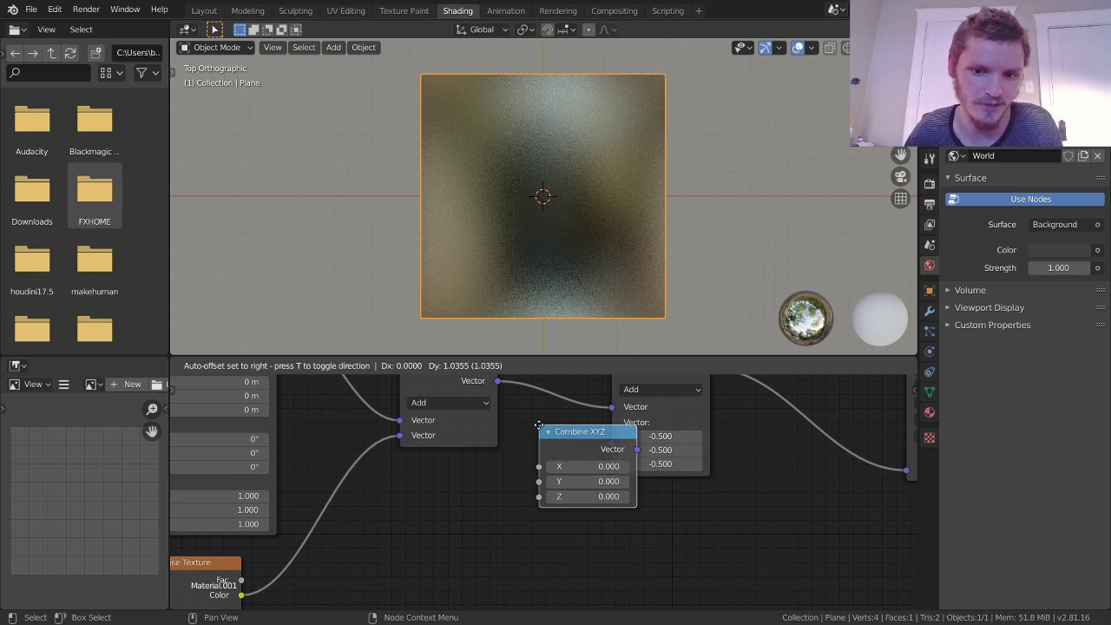
click(562, 490)
drag(578, 493, 611, 443)
Step: Set the Combine XYZ node's X, Y and Z to -0.5 and shift the node slightly away from the Add node it feeds
drag(551, 508, 550, 539)
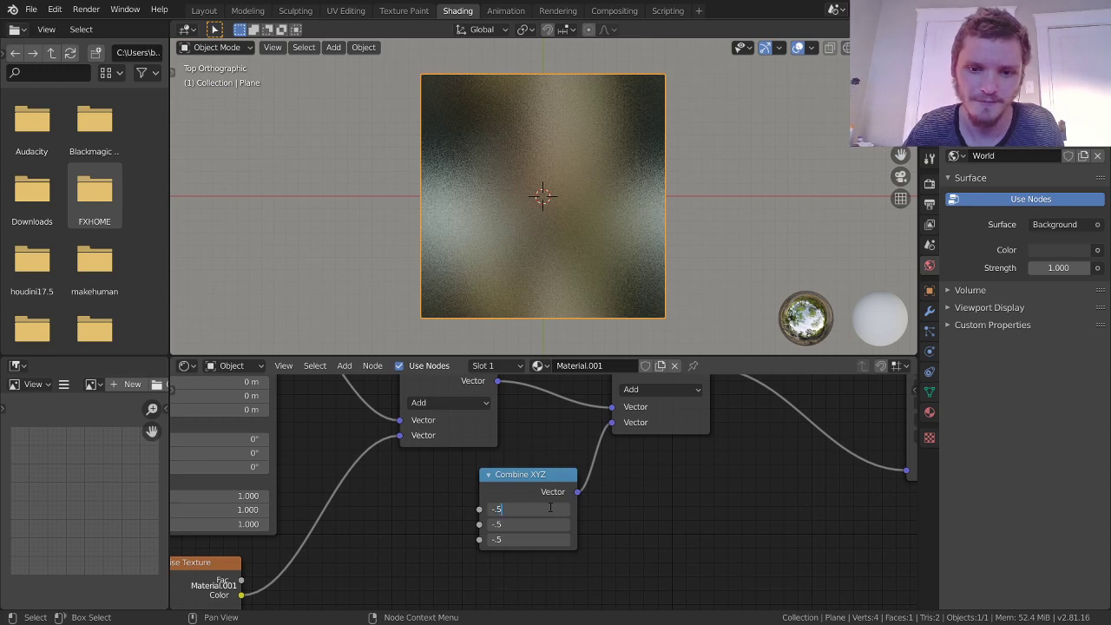
key(Return)
drag(552, 481, 518, 492)
scroll(350, 459, down, 6)
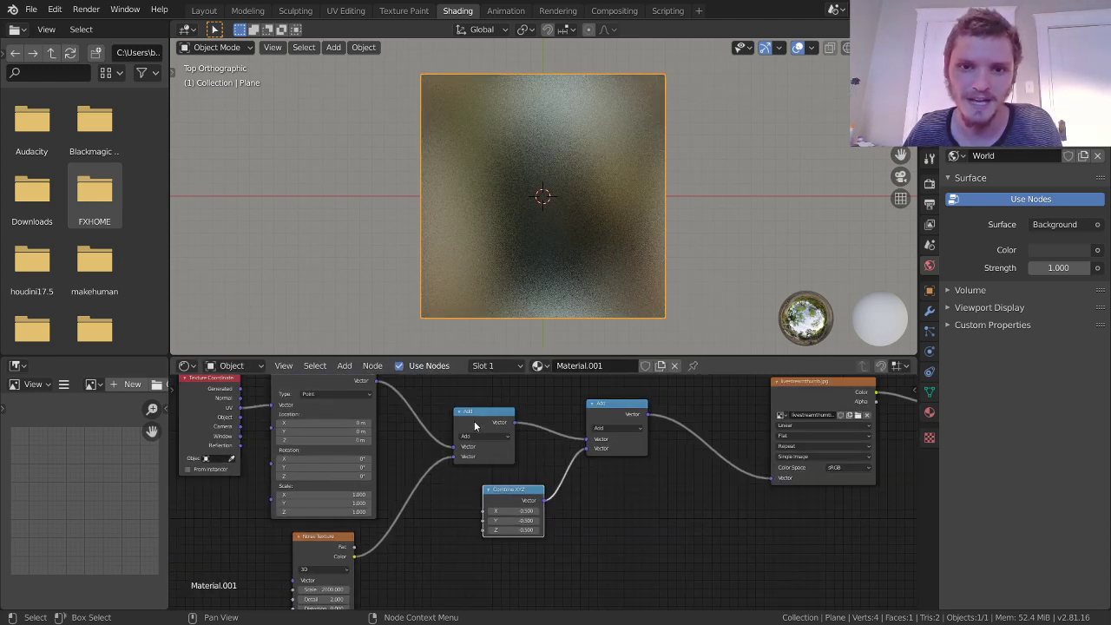
Step: Duplicate the second Add node into the link after Combine XYZ, switch the copy to Scale, and nudge Combine XYZ away from it
click(605, 410)
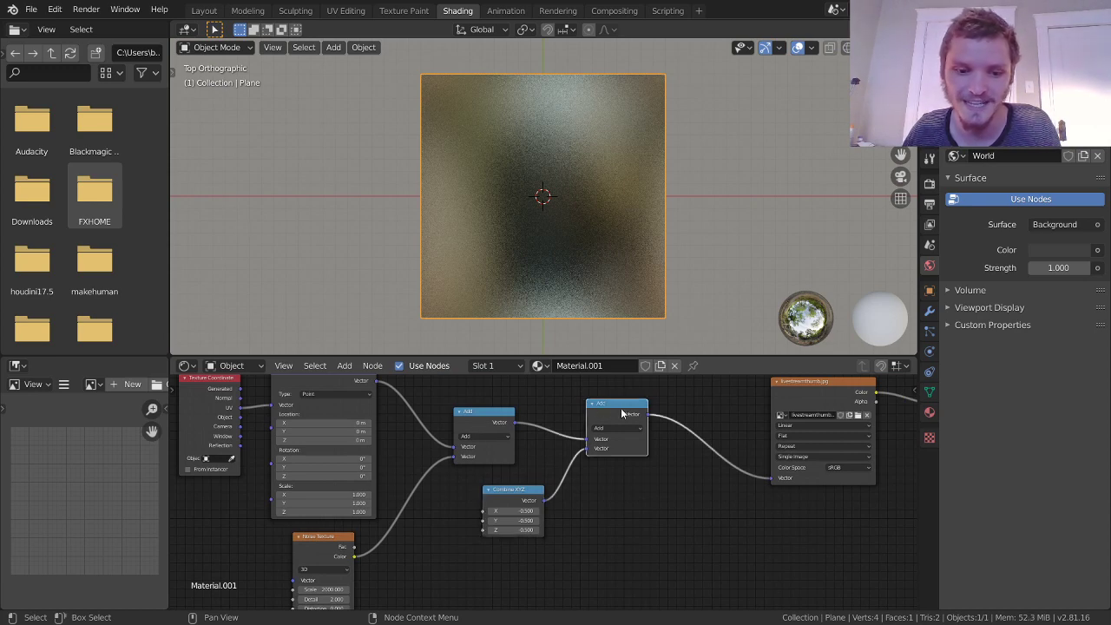
key(shift+d)
click(614, 461)
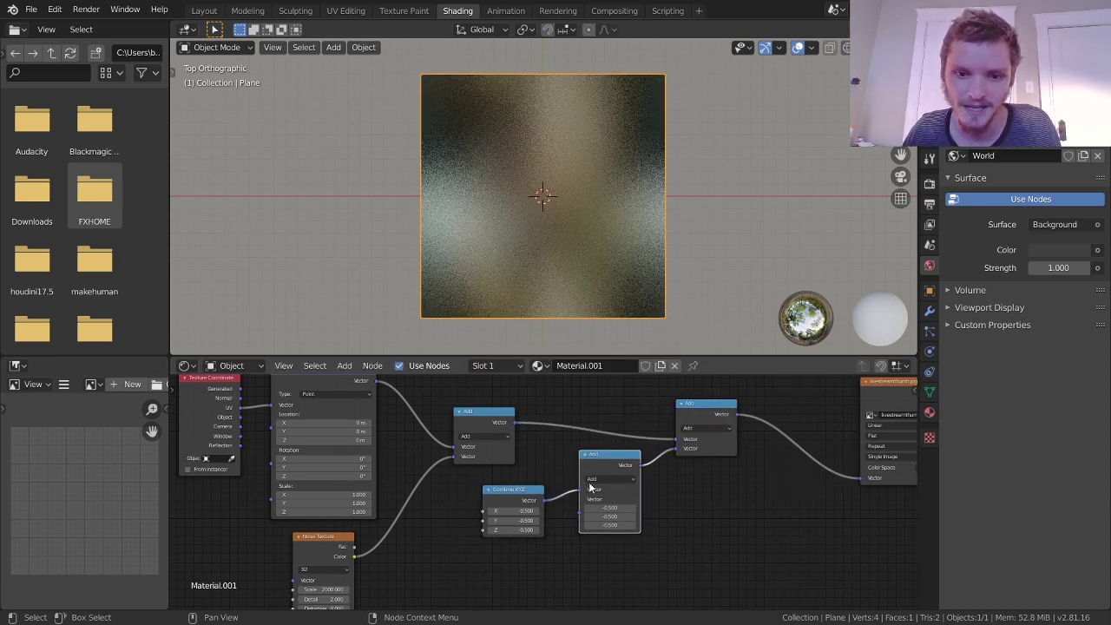
scroll(642, 477, up, 2)
click(647, 471)
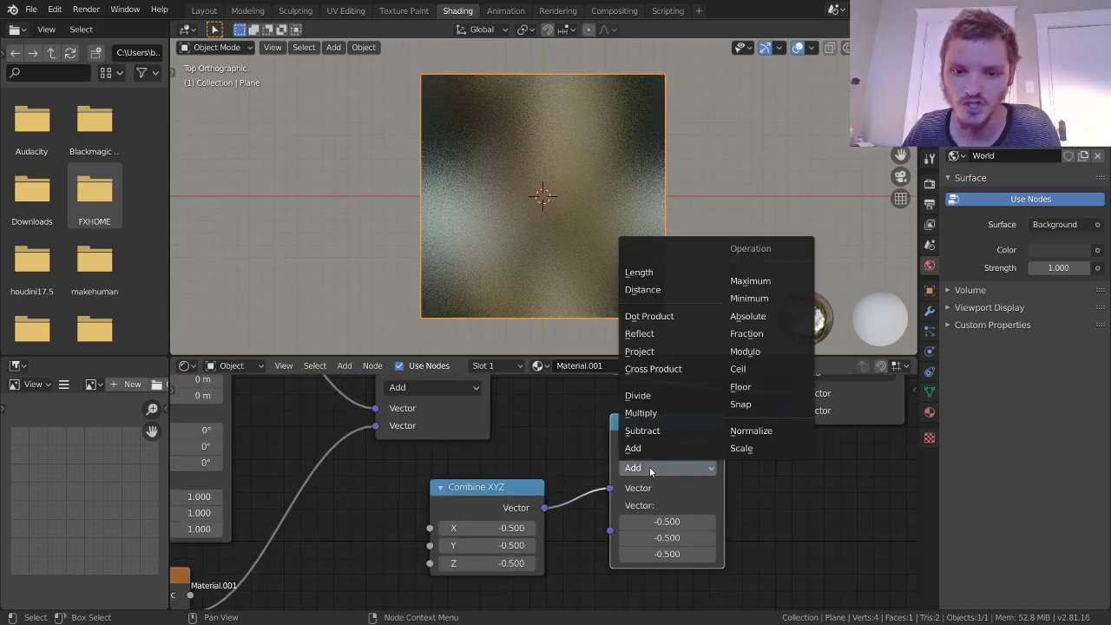
click(764, 449)
drag(504, 496, 490, 482)
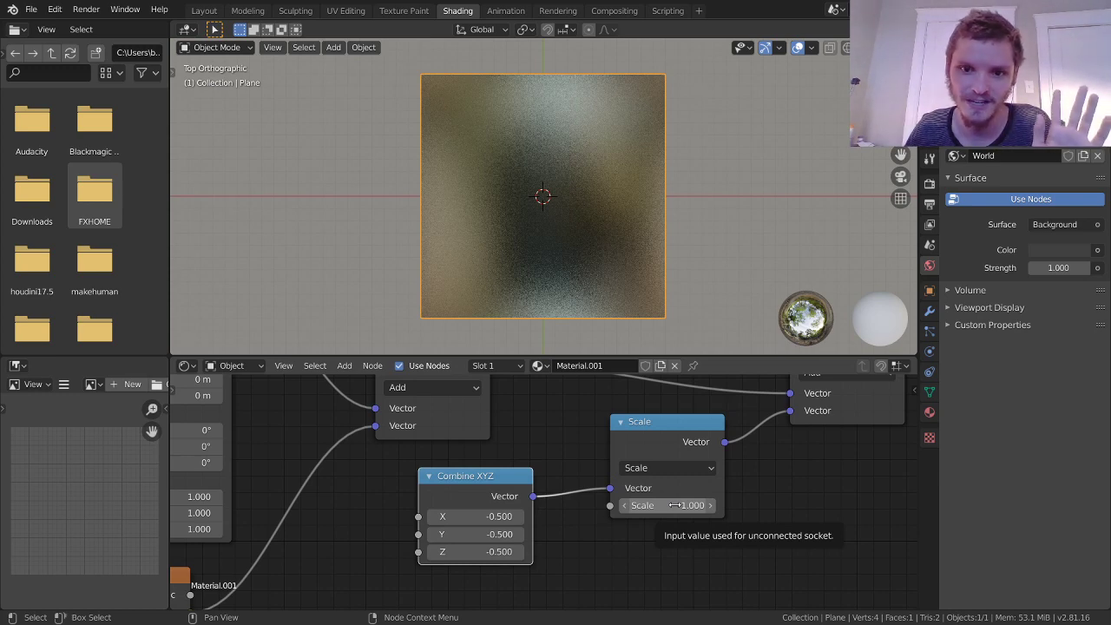
Step: Duplicate the Scale node and insert the copy into the link between the Noise Texture's Color output and the first Add node
scroll(660, 441, down, 3)
middle_drag(540, 442, 656, 466)
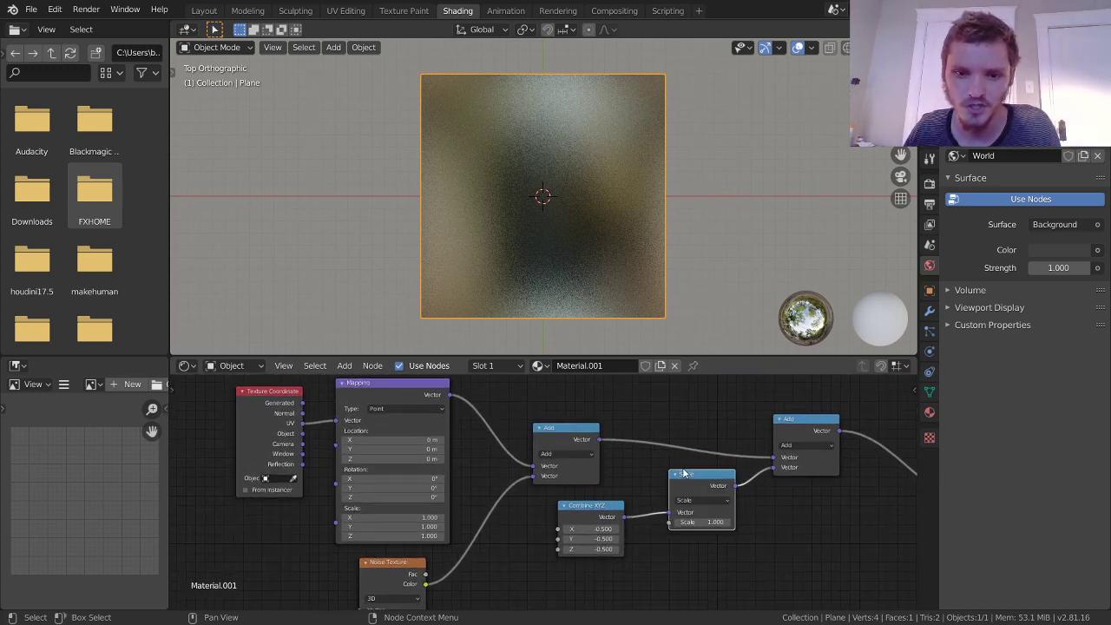
key(shift+d)
click(500, 503)
middle_drag(497, 485, 505, 449)
drag(513, 473, 510, 466)
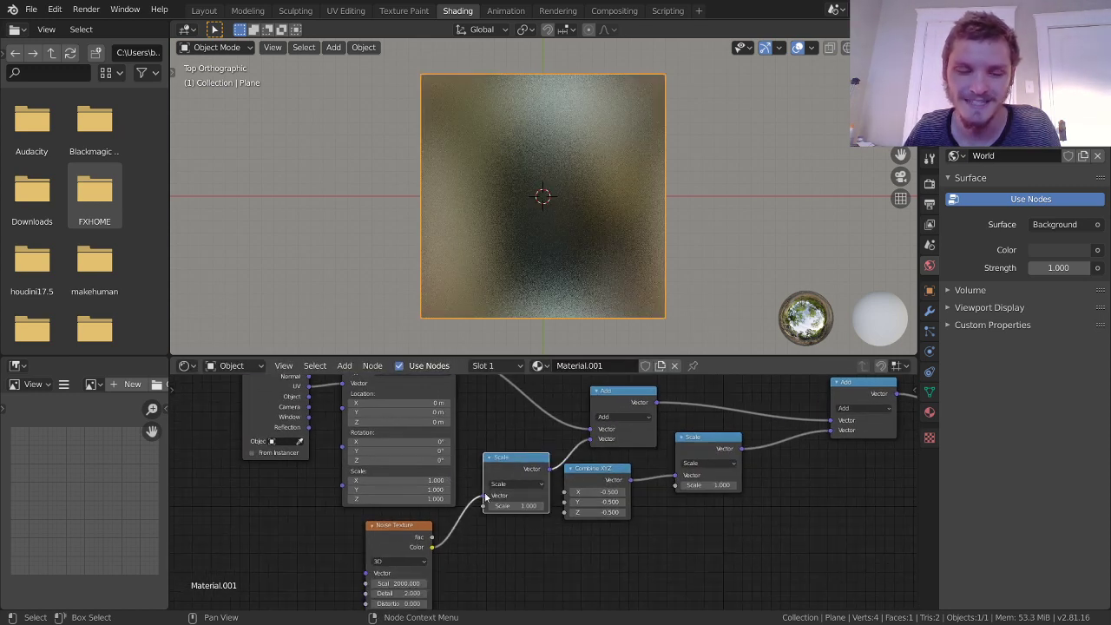
middle_drag(499, 476, 509, 451)
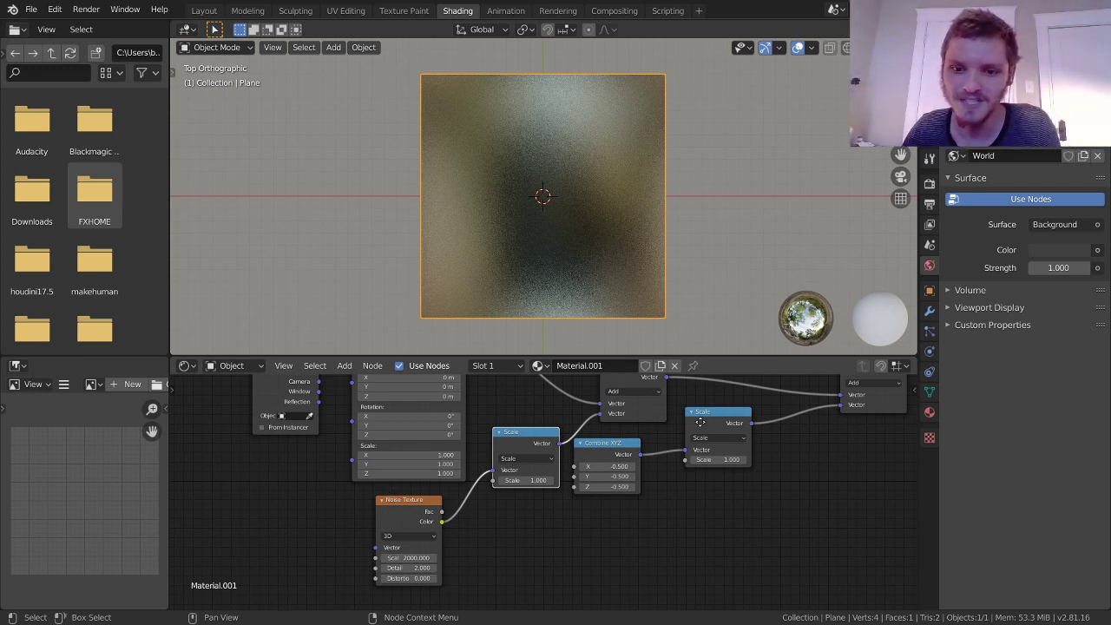
Step: Add a Value node beside the Noise Texture and connect its output to the Scale inputs of both Scale nodes
middle_drag(700, 422, 422, 493)
scroll(432, 501, up, 1)
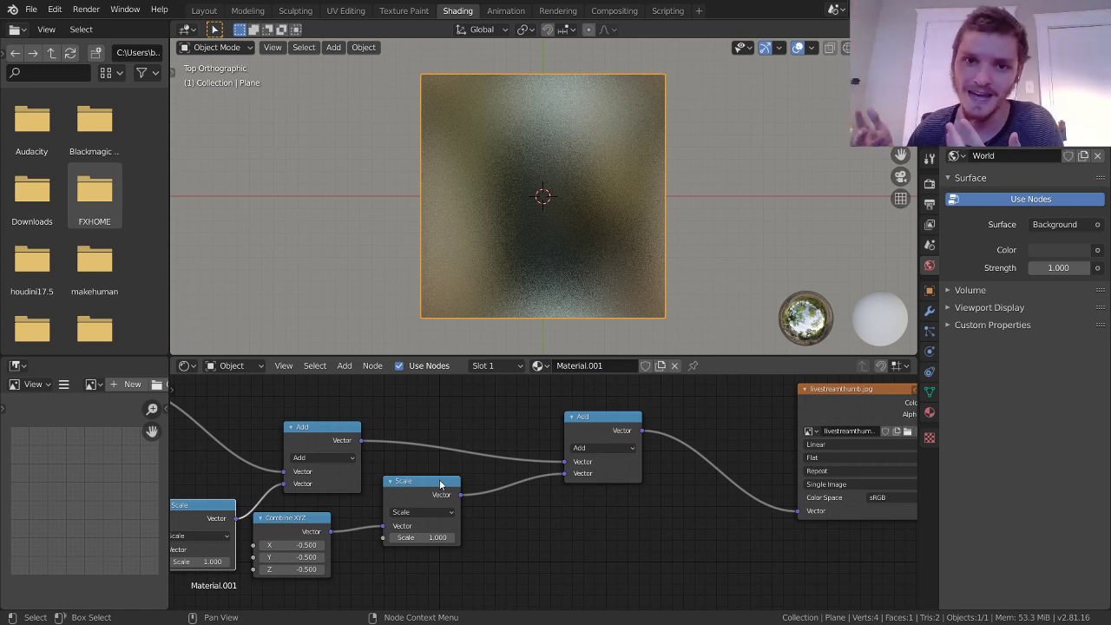
middle_drag(405, 492, 565, 403)
key(shift+a)
click(378, 391)
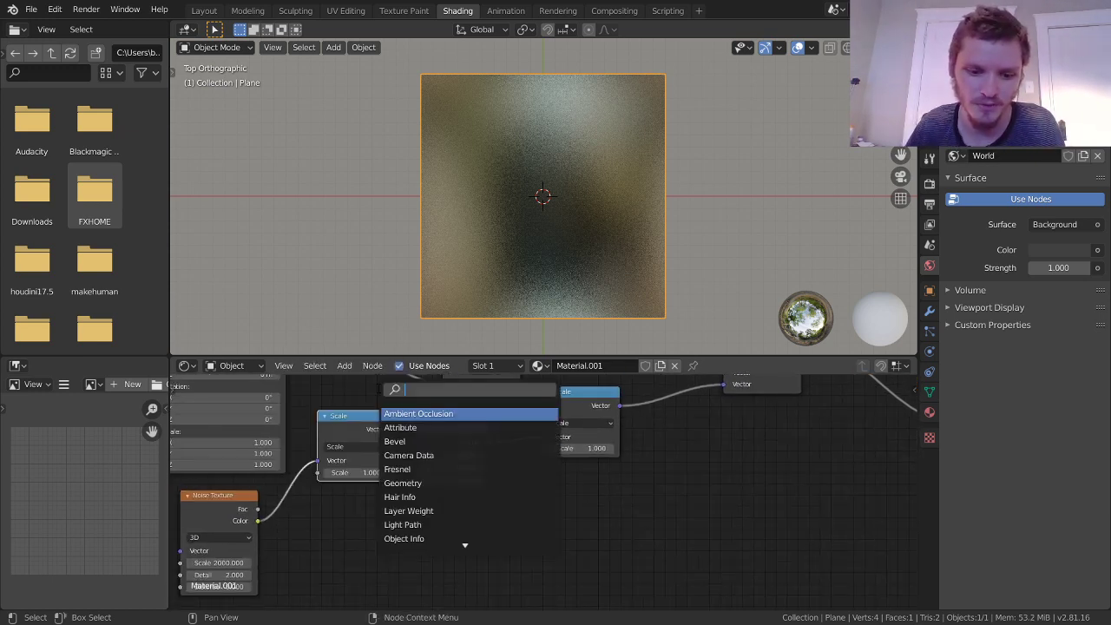
text(val)
key(Return)
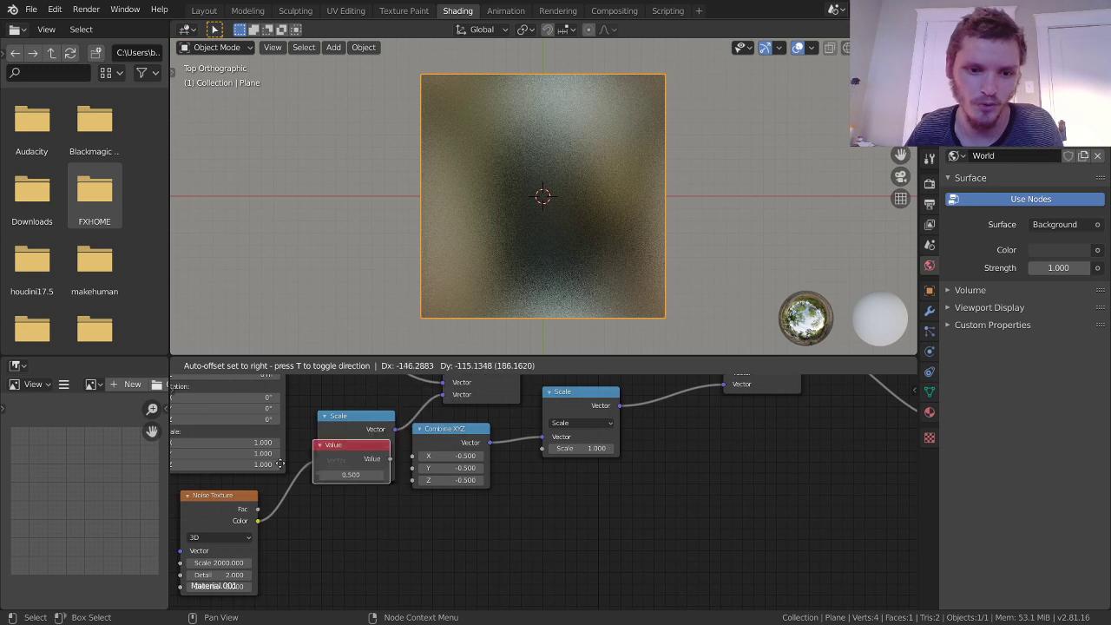
click(279, 531)
drag(355, 546, 318, 473)
drag(355, 545, 542, 449)
middle_drag(468, 508, 538, 479)
Step: Try the Value node at 0.1 and at 0 to compare the blur on the plane
drag(398, 531, 364, 531)
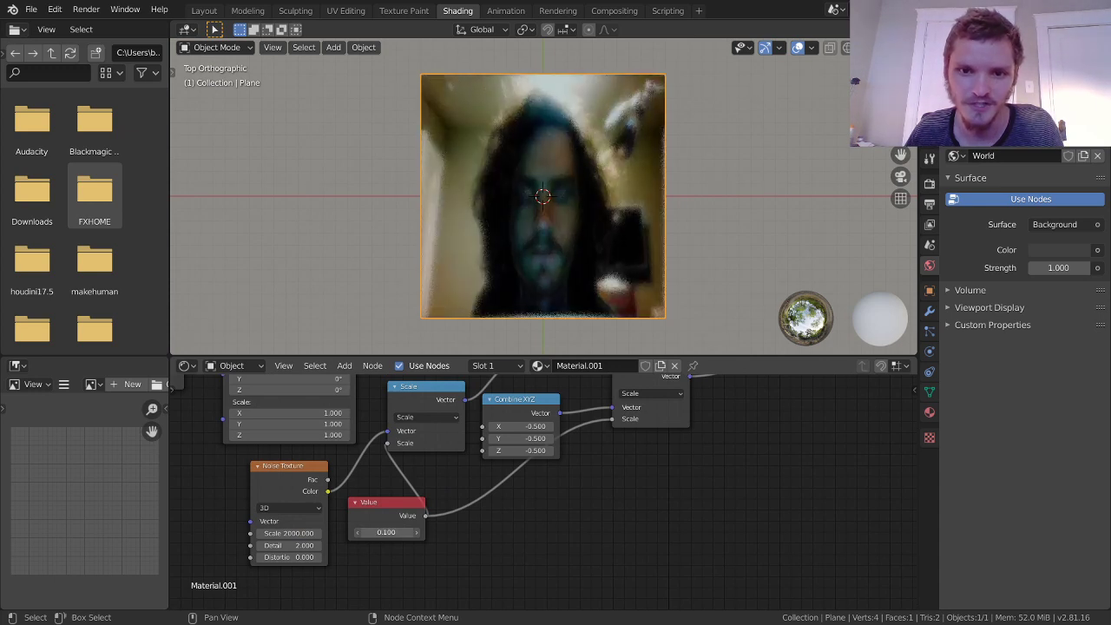
click(380, 532)
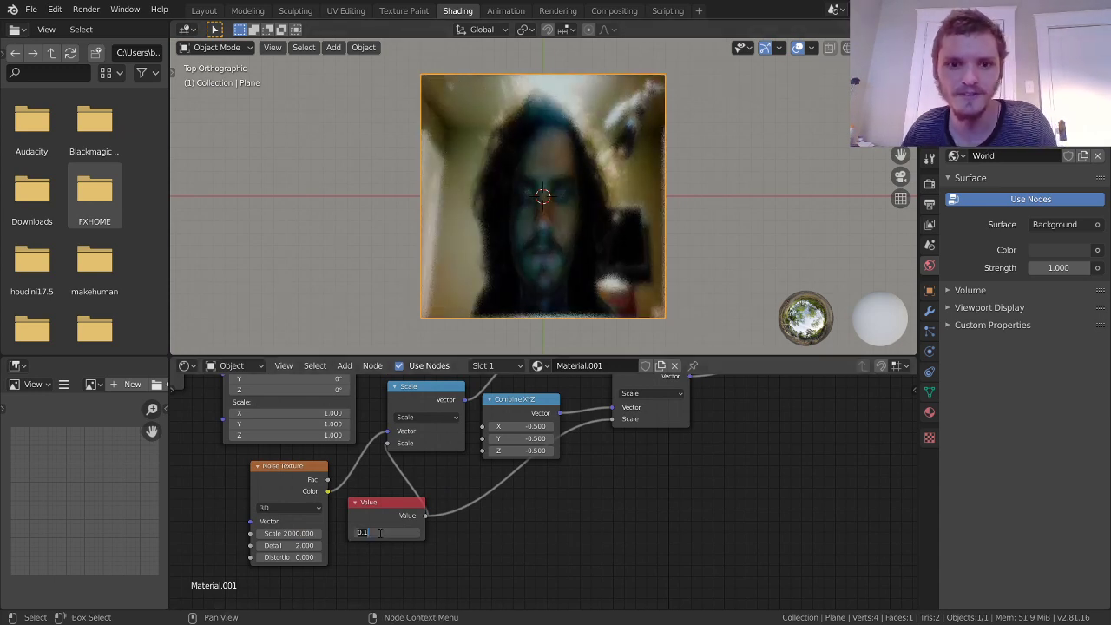
text(0)
key(Return)
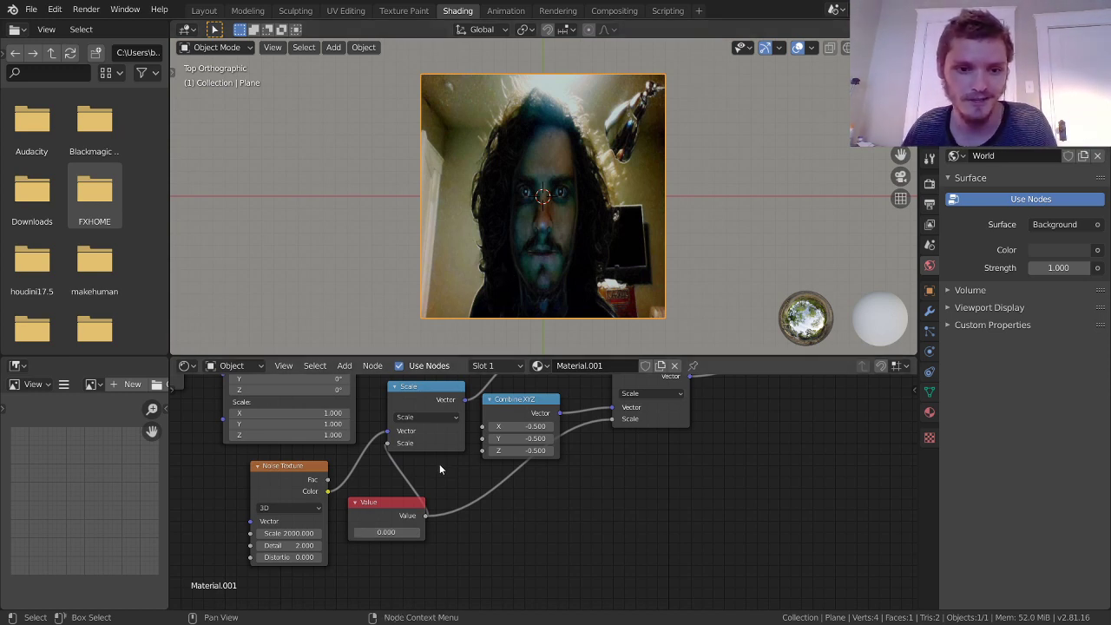
Step: Vary the Value node's number between 0 and 0.5 to test the blur strength
middle_drag(555, 393, 506, 450)
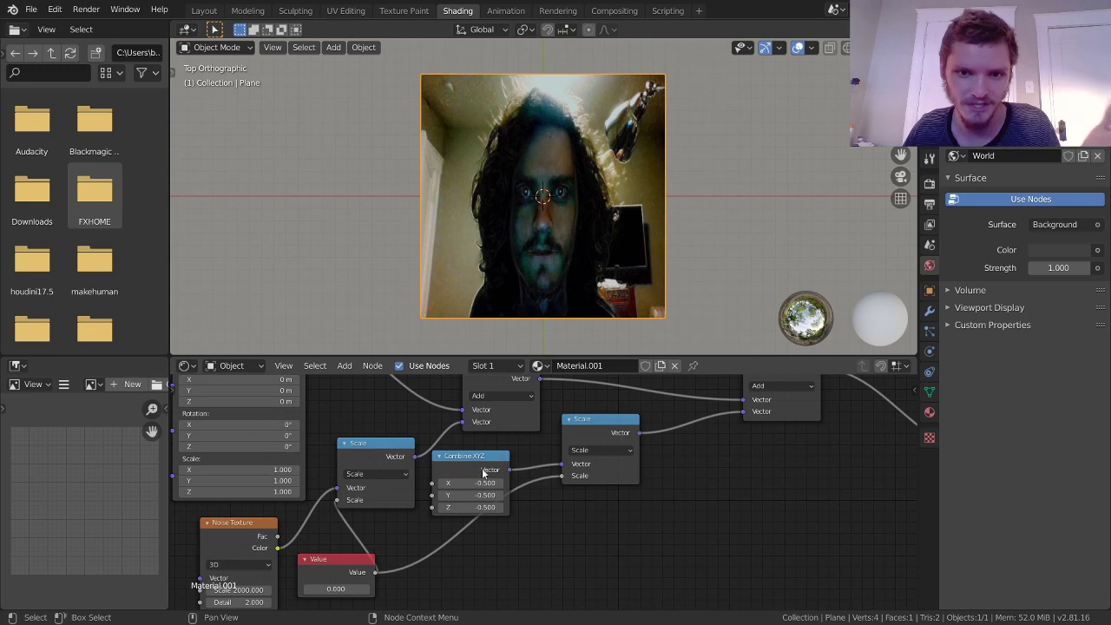
mouse_move(336, 589)
mouse_down()
mouse_move(466, 589)
mouse_move(343, 589)
mouse_up()
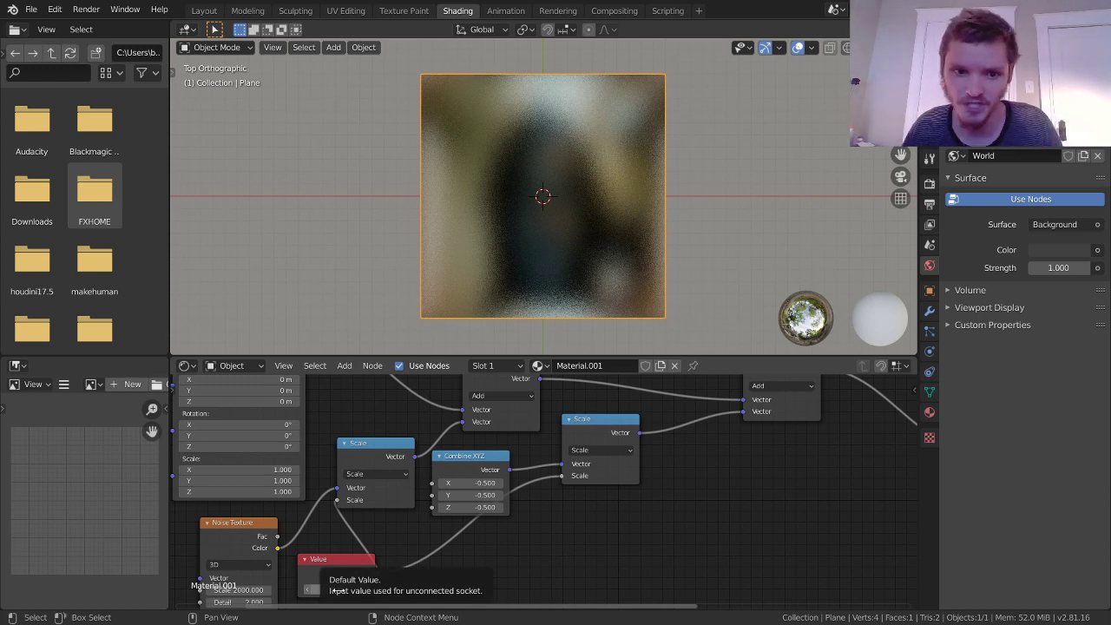
middle_drag(336, 591, 368, 569)
click(368, 570)
mouse_move(368, 564)
mouse_down()
mouse_move(412, 564)
mouse_move(187, 565)
mouse_move(369, 564)
mouse_up()
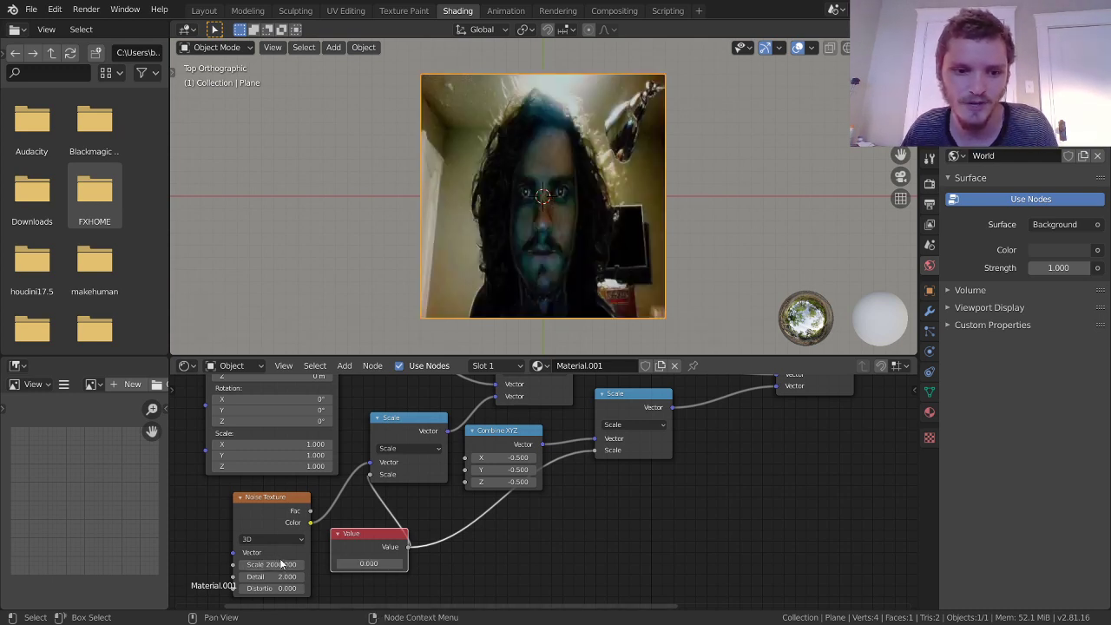
drag(369, 564, 373, 564)
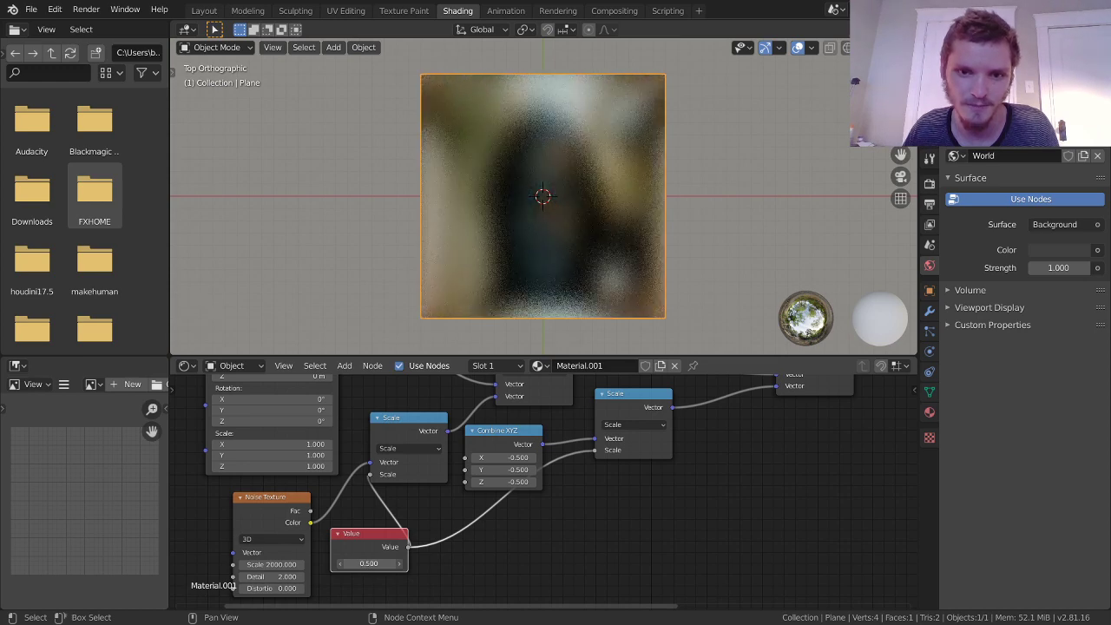
text(0)
key(Return)
Step: Test the Noise Texture's Scale at 5.8 and set it back to 2000
click(282, 564)
text(5.8)
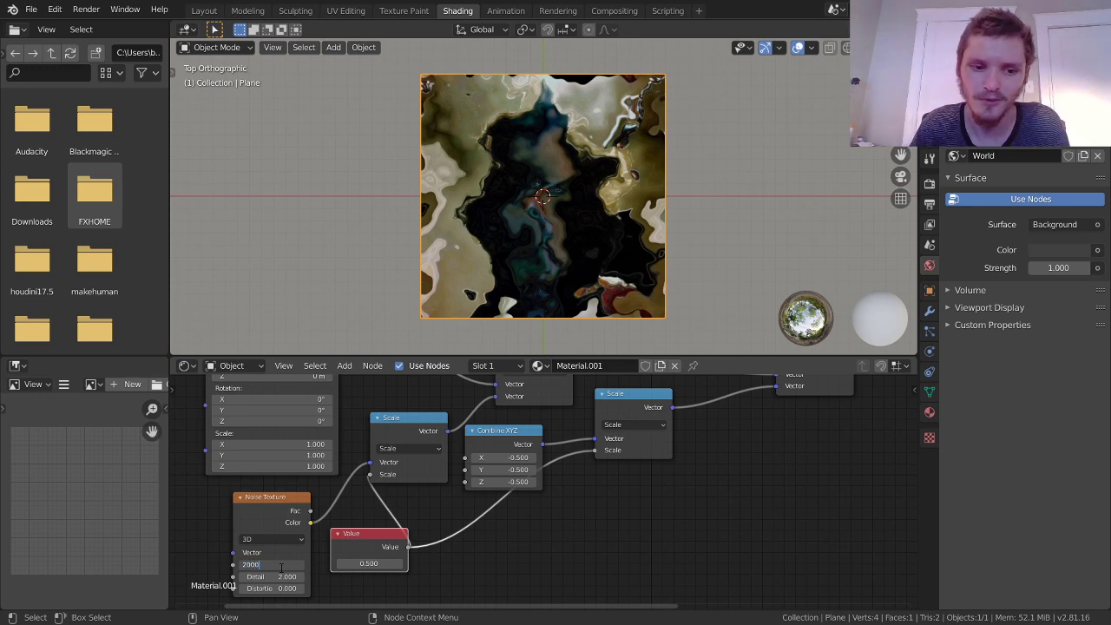
key(Return)
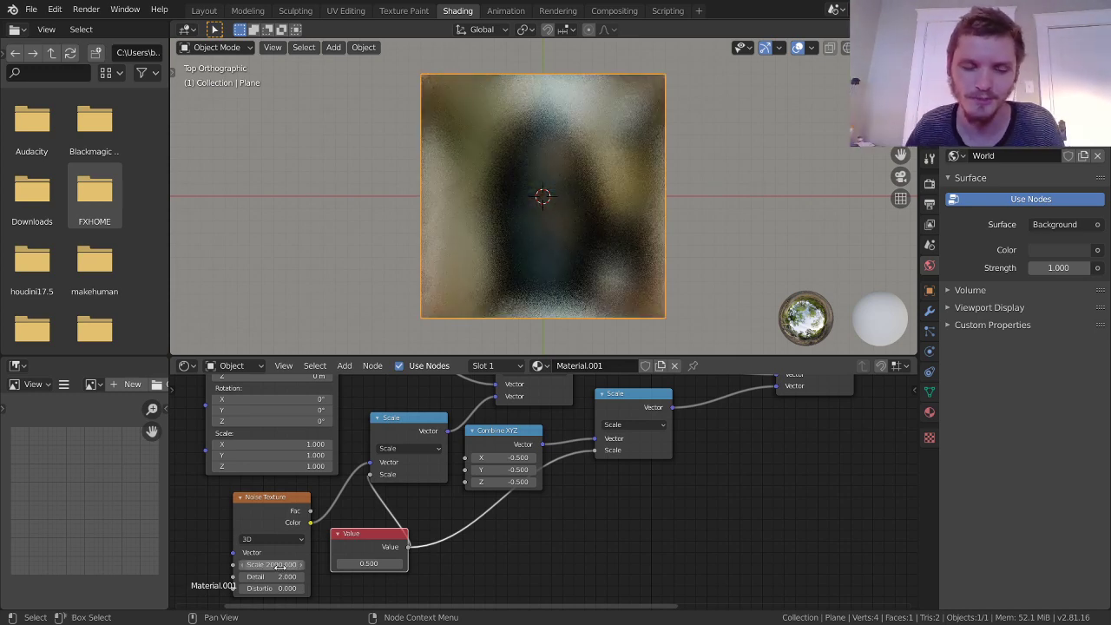
Step: Shift the Noise Texture node slightly away from the Value node and delete the Value node
scroll(409, 499, down, 5)
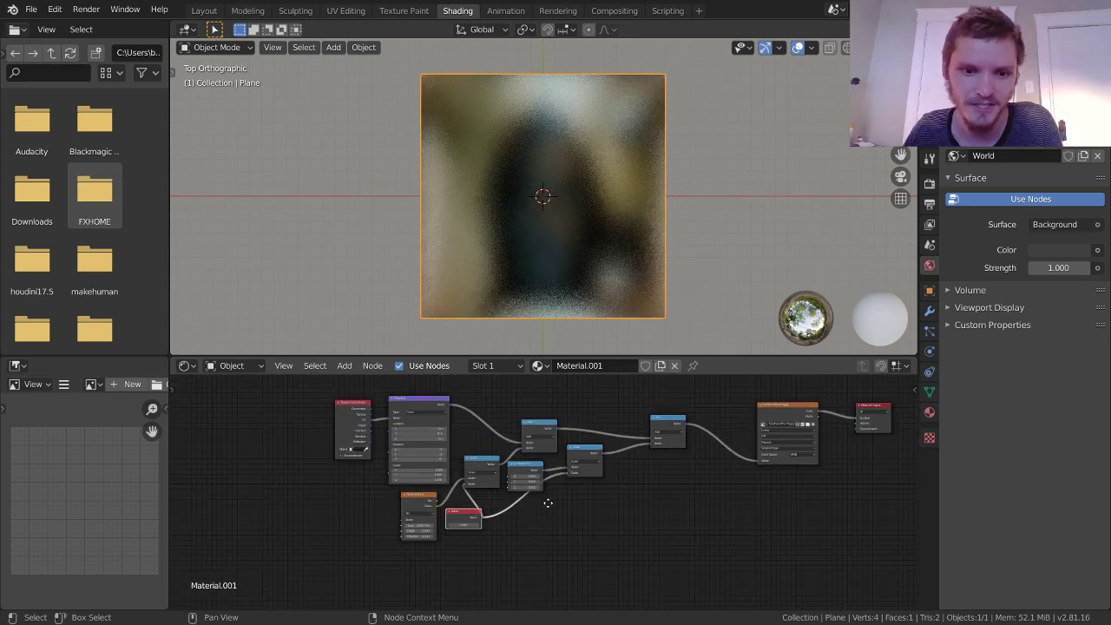
scroll(453, 459, up, 1)
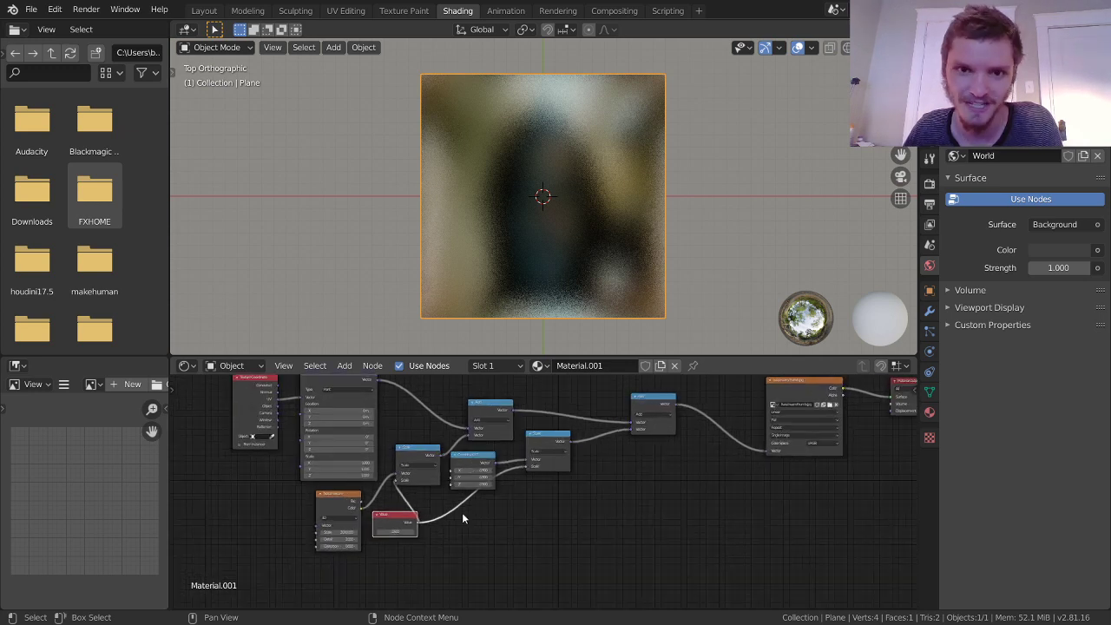
middle_drag(469, 497, 534, 517)
scroll(452, 539, down, 1)
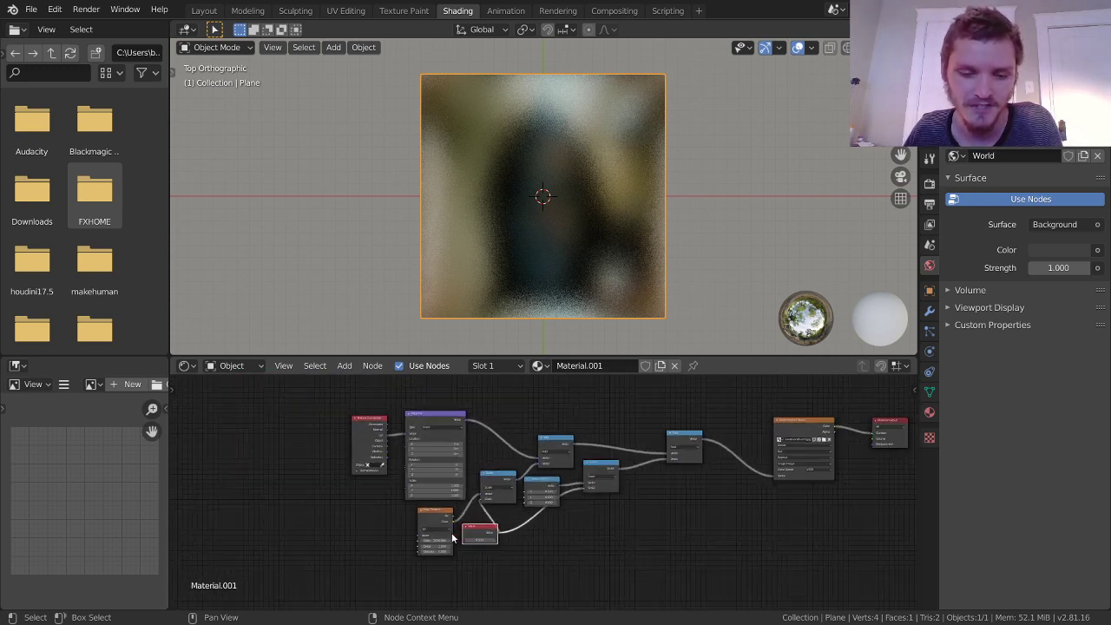
drag(445, 524, 435, 519)
click(468, 527)
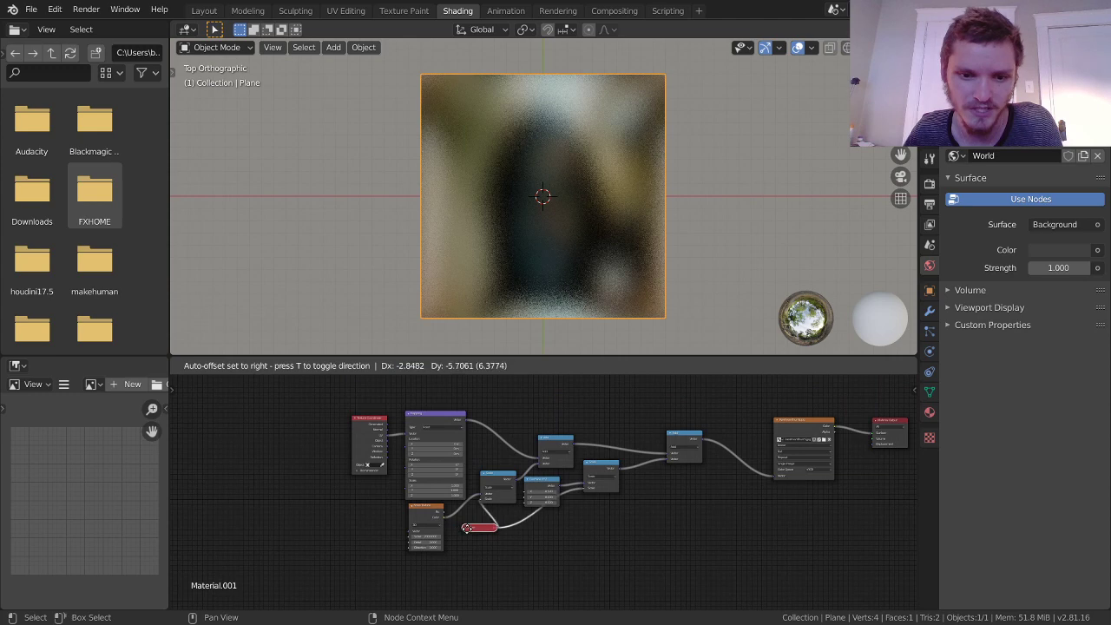
scroll(560, 534, up, 6)
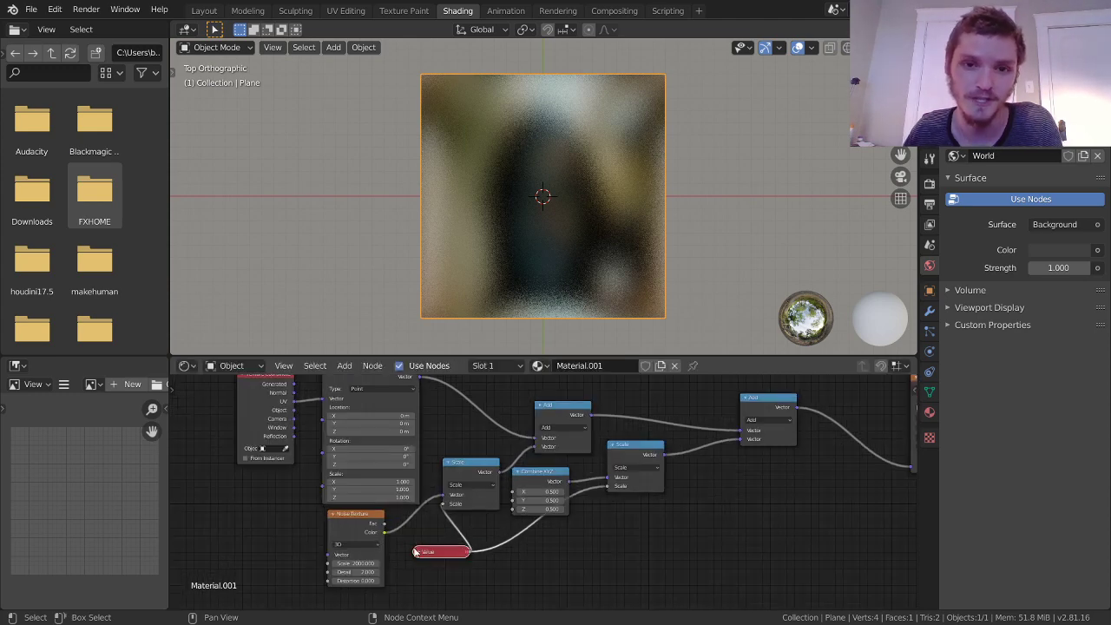
key(x)
scroll(447, 521, down, 3)
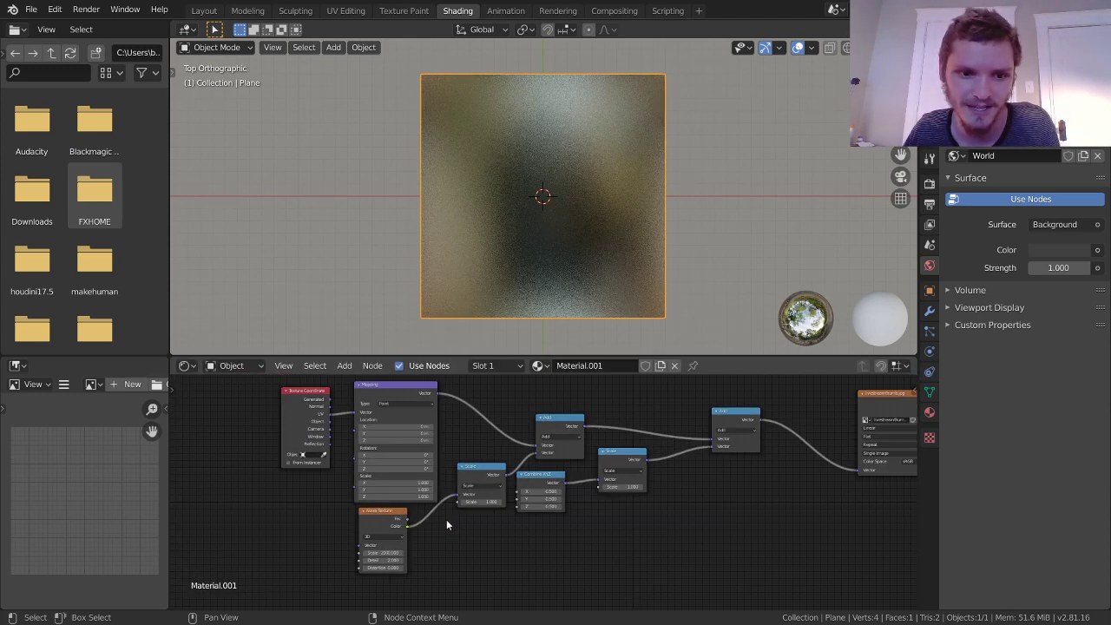
Step: Detach the Texture Coordinate node from Mapping and group the nodes from Mapping and Noise Texture through the last Add node
mouse_move(479, 526)
middle_down()
mouse_move(426, 525)
mouse_move(477, 536)
middle_up()
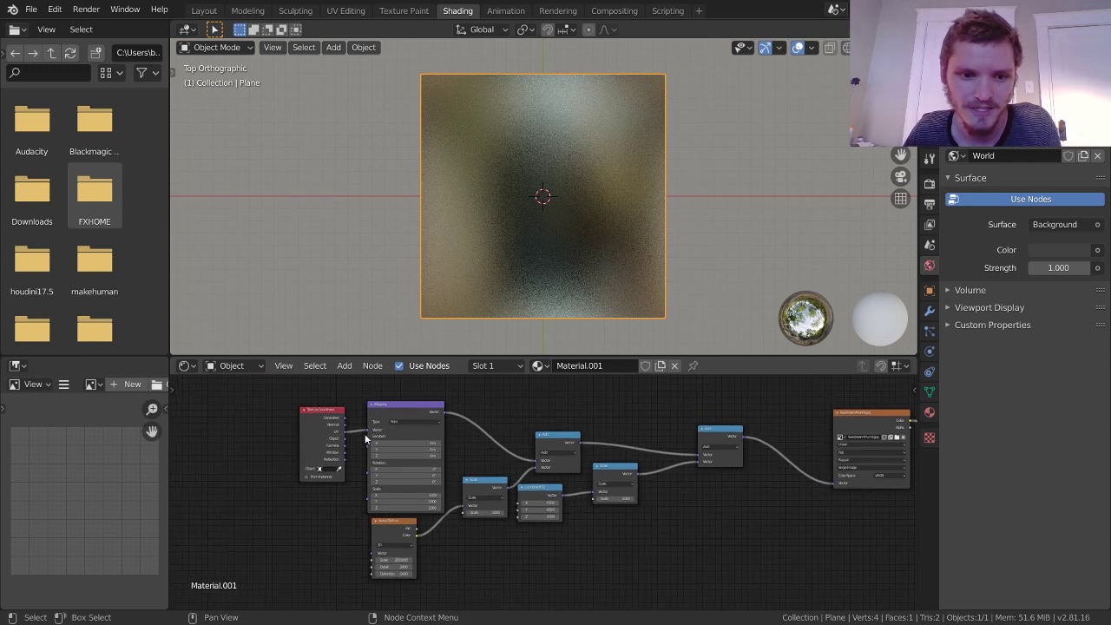
drag(331, 414, 265, 411)
ctrl+right_drag(326, 418, 336, 441)
drag(731, 572, 363, 388)
key(ctrl+g)
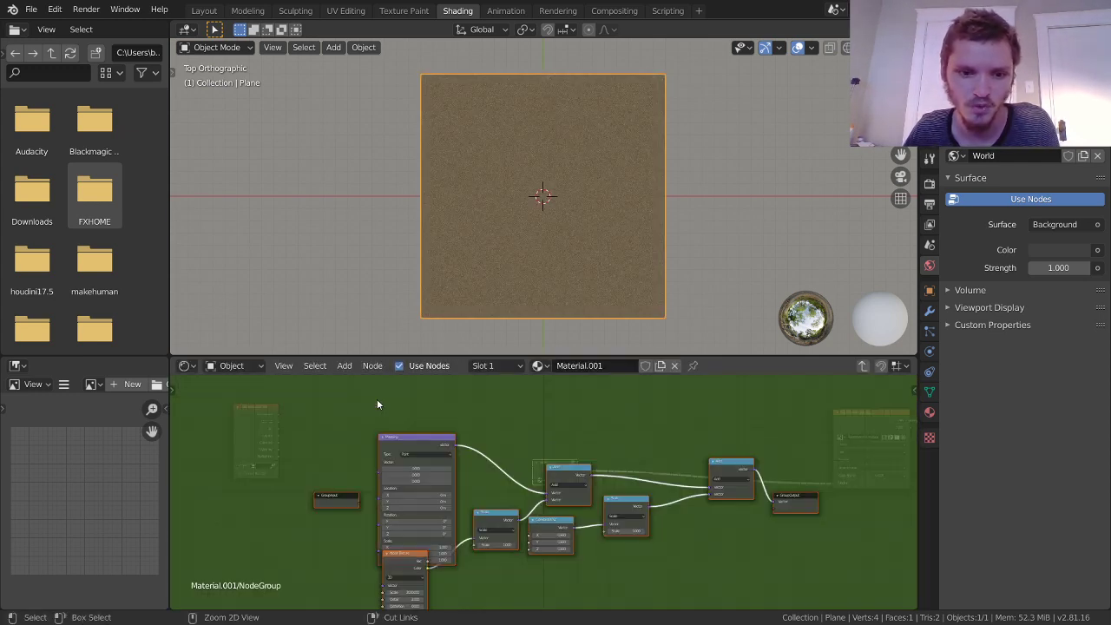
Step: Place Group Input beside the Noise Texture and connect it to both Scale nodes' Scale inputs and the Mapping node's Vector input
middle_drag(342, 509, 557, 397)
click(342, 457)
drag(342, 398, 606, 556)
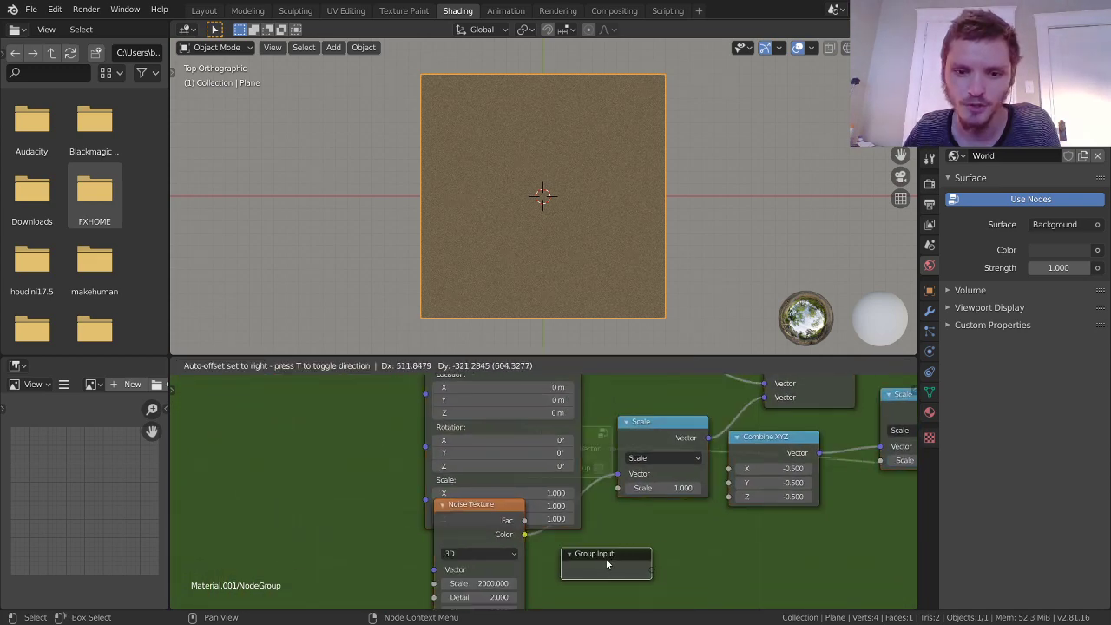
key(KP_Decimal)
drag(518, 573, 487, 490)
drag(520, 570, 749, 461)
key(Home)
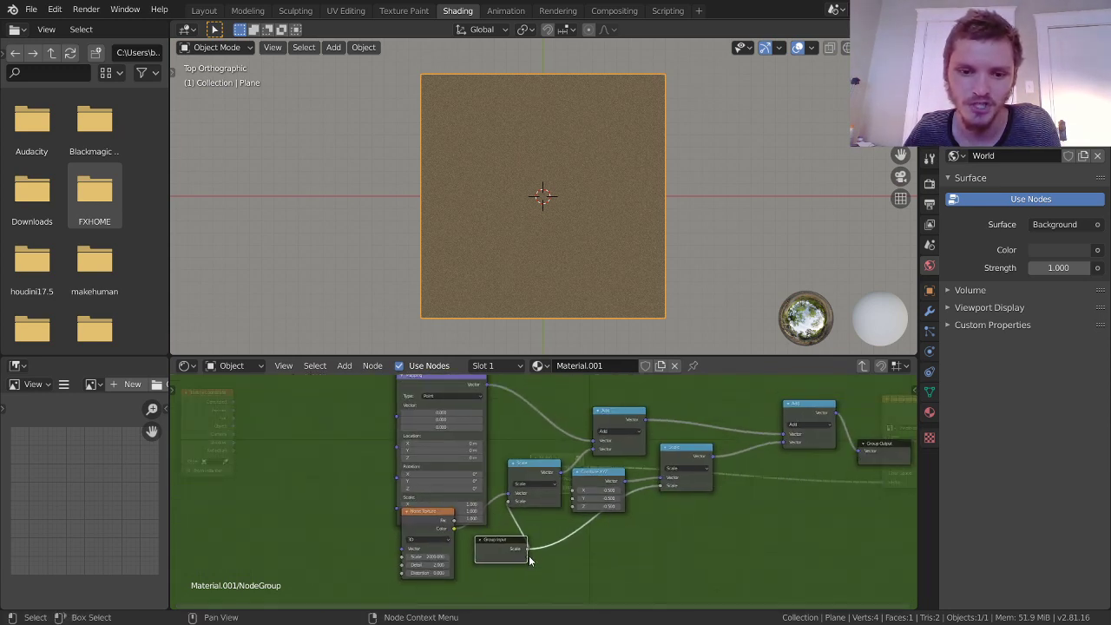
drag(527, 557, 392, 417)
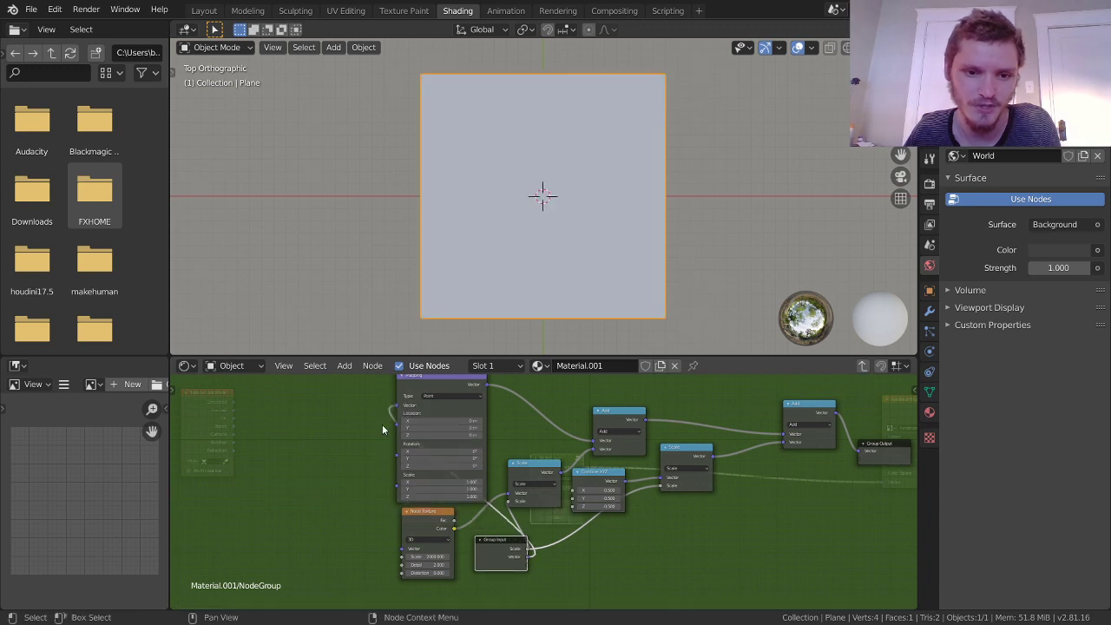
key(Home)
Step: Exit the node group and move the NodeGroup and Texture Coordinate nodes closer to the image texture
click(863, 366)
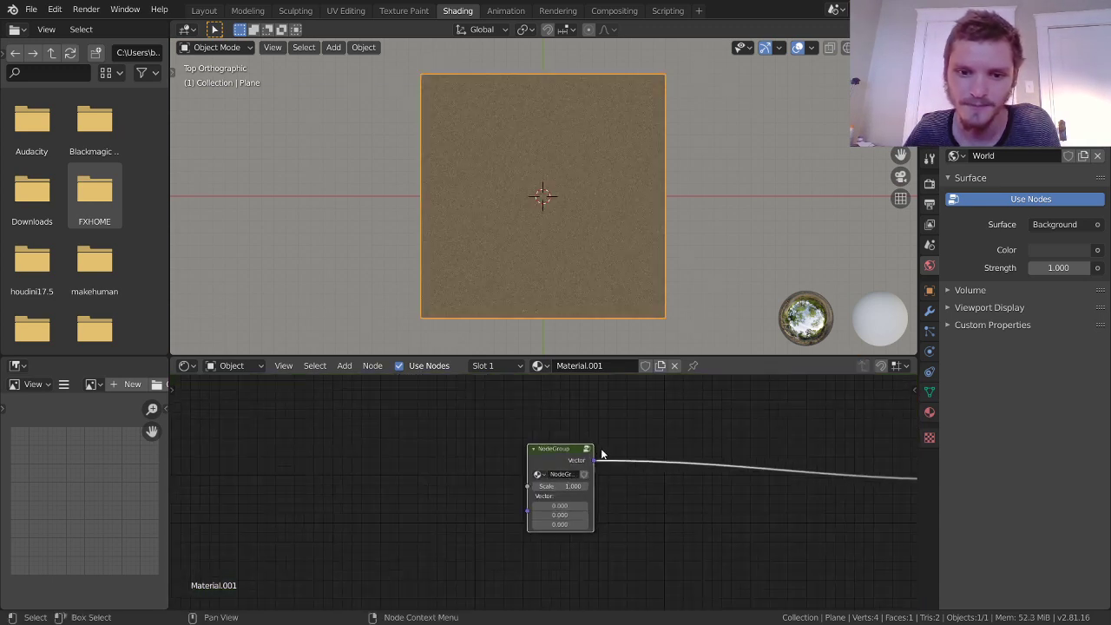
drag(566, 468, 679, 422)
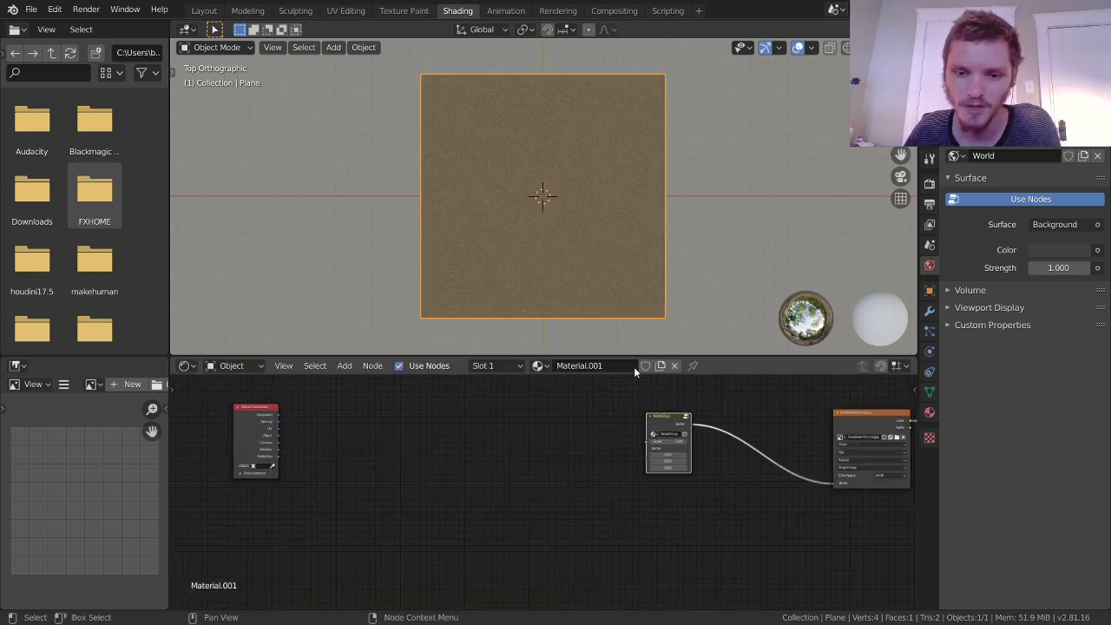
drag(258, 414, 570, 423)
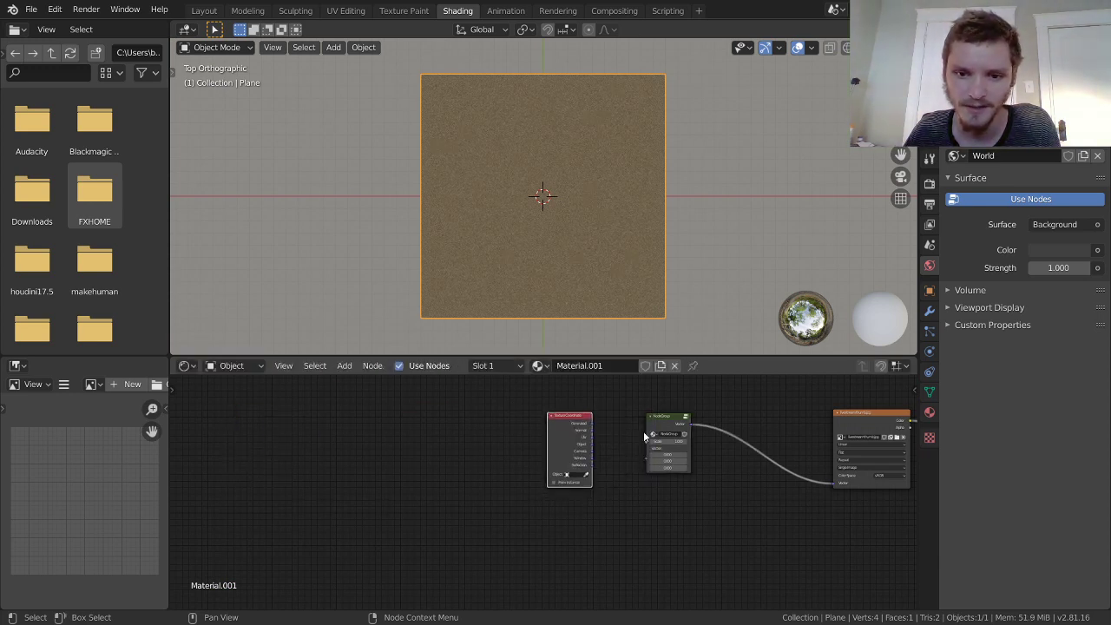
Step: Connect Texture Coordinate's UV output to the group's Vector input and set the group's Scale to 0.4
scroll(556, 469, up, 4)
middle_drag(546, 488, 406, 548)
drag(428, 480, 547, 528)
middle_drag(596, 504, 540, 515)
drag(559, 501, 507, 500)
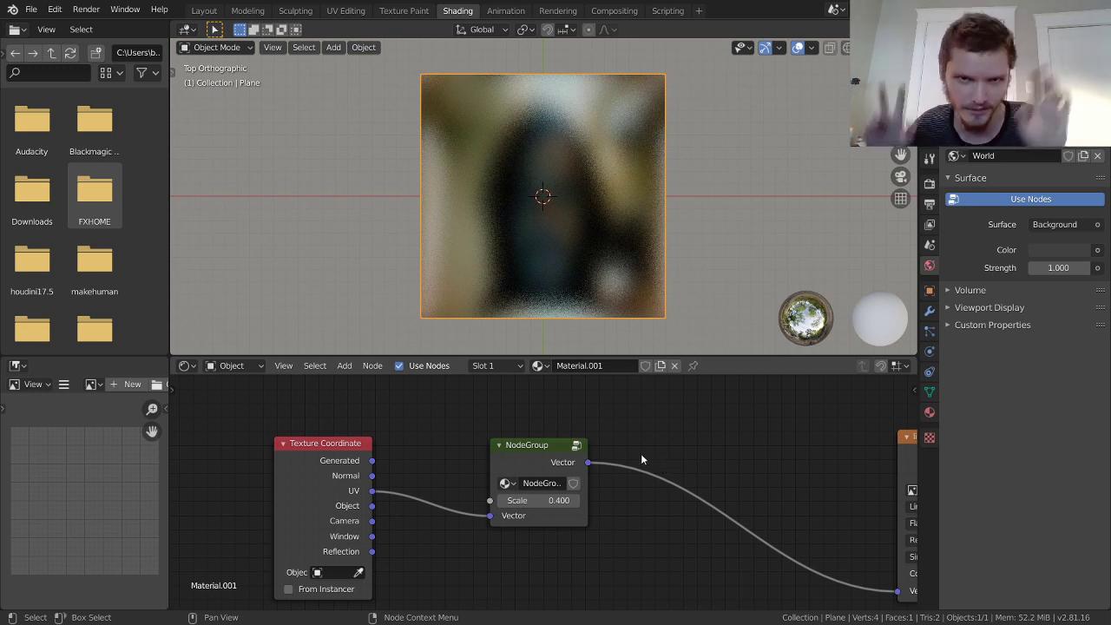
Step: Inside the NodeGroup, expose the Noise Texture's Scale through Group Input, place Group Input before the Noise Texture, and exit the group
click(578, 444)
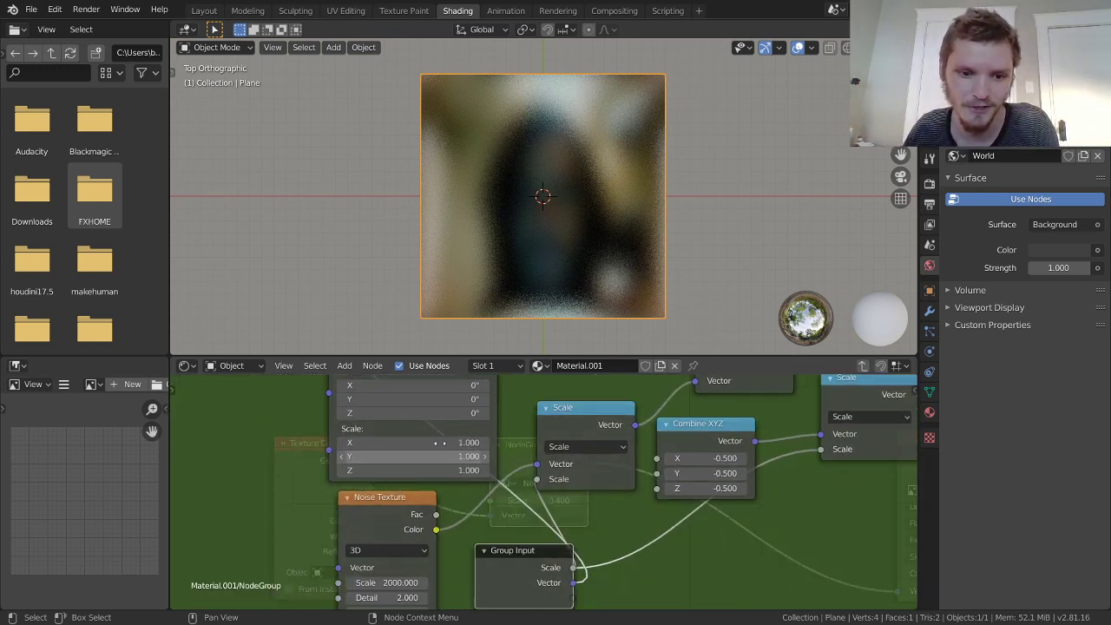
key(Home)
drag(562, 510, 427, 524)
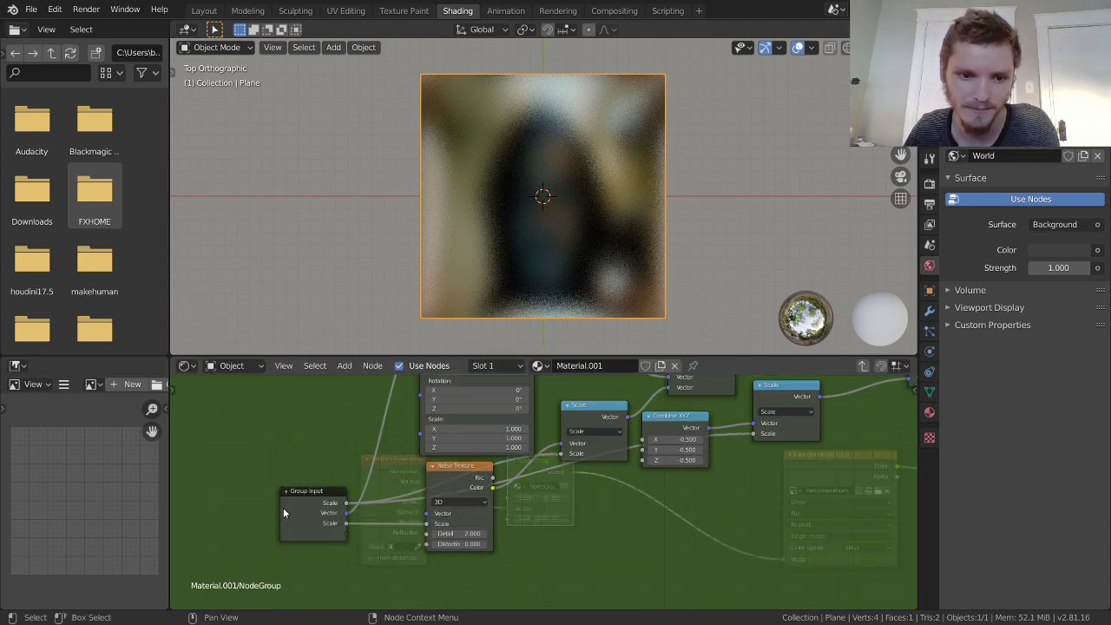
click(862, 366)
drag(527, 452, 570, 460)
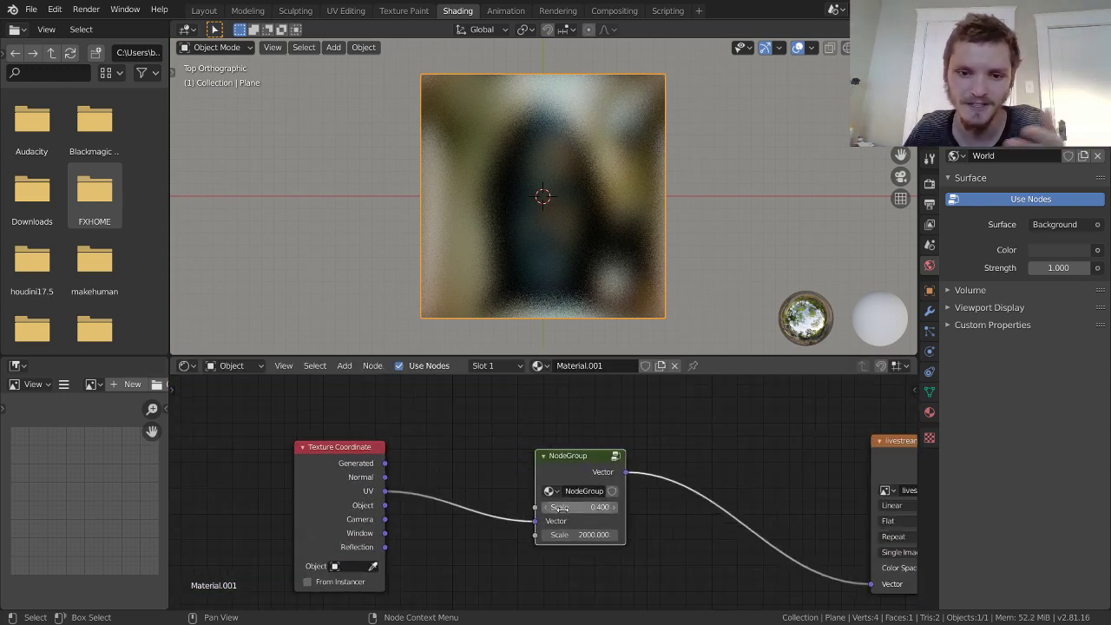
Step: Set the group's first Scale to 0.3 and feed its Vector input from Texture Coordinate's Object output instead of UV
mouse_move(561, 508)
mouse_down()
mouse_move(608, 508)
mouse_move(553, 508)
mouse_up()
drag(324, 453, 356, 438)
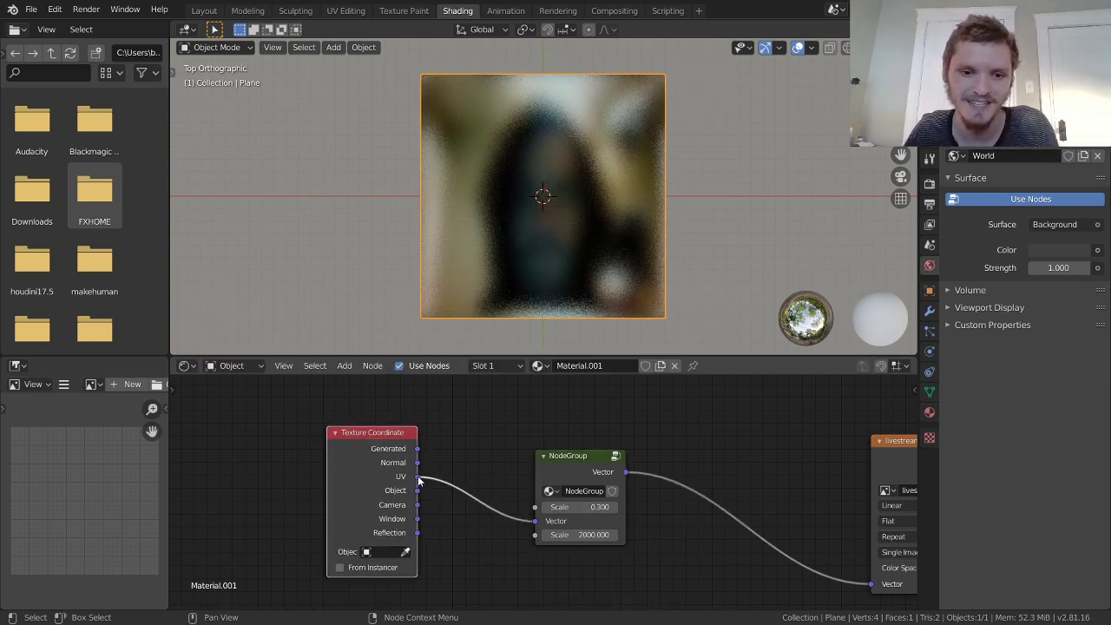
drag(418, 451, 535, 521)
drag(417, 491, 535, 521)
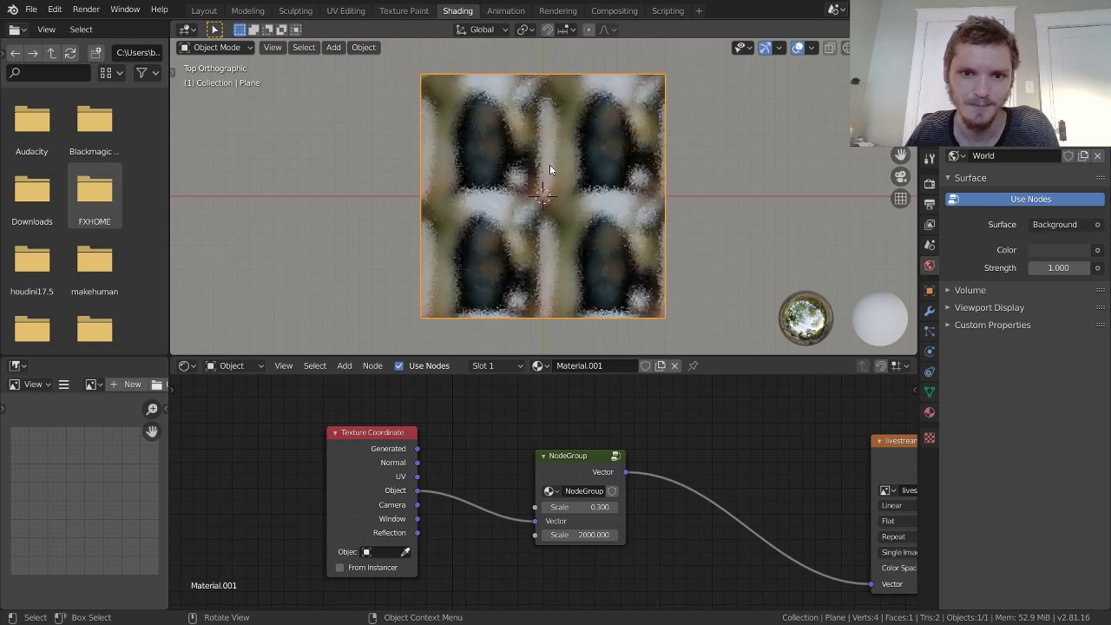
Step: Cut the link between Texture Coordinate and NodeGroup, delete the image texture node, and move NodeGroup toward Material Output
mouse_move(496, 532)
ctrl+right_down()
mouse_move(492, 502)
mouse_move(506, 476)
ctrl+right_up()
scroll(505, 476, down, 3)
drag(395, 451, 281, 440)
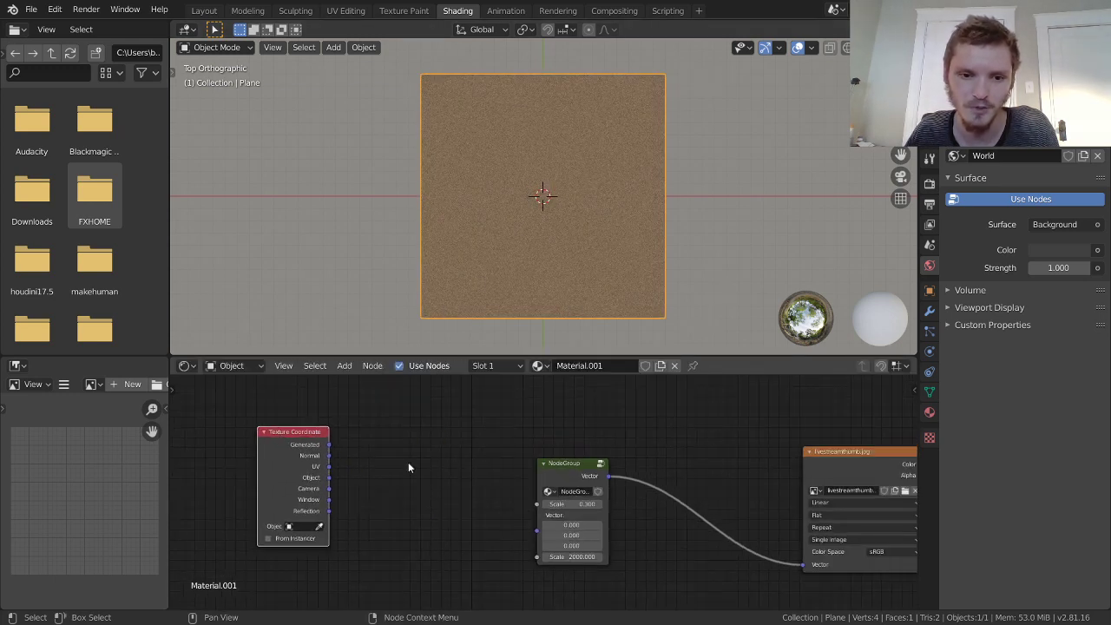
middle_drag(656, 455, 389, 432)
click(590, 434)
key(x)
drag(303, 450, 432, 451)
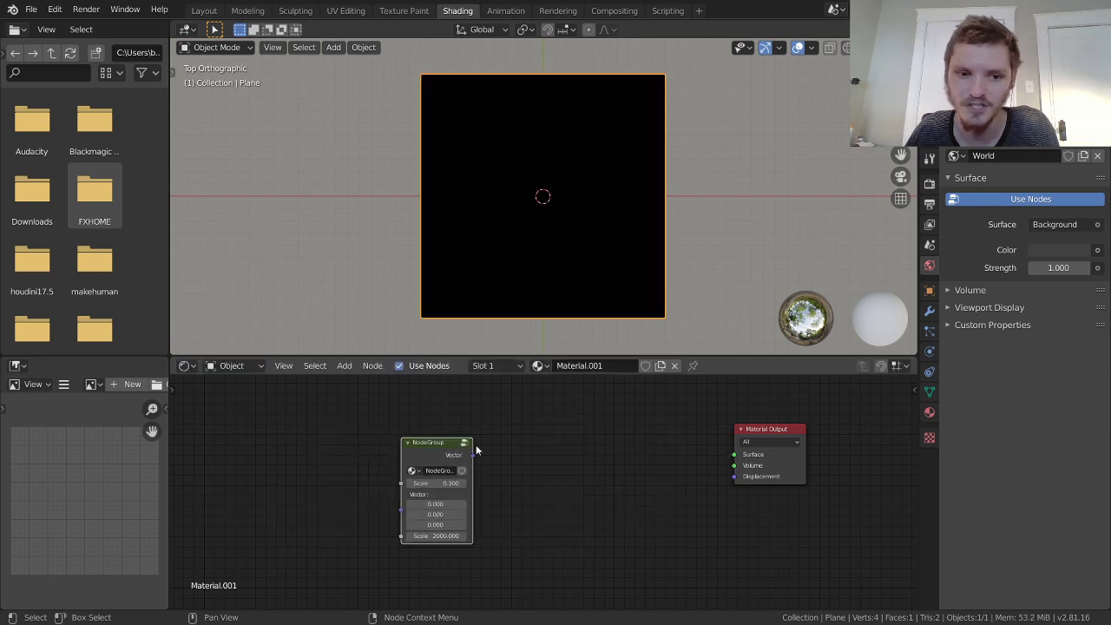
Step: Add a Gradient Texture node, connect its Color to Material Output's Surface, and set the gradient type to Spherical
scroll(589, 431, up, 6)
middle_drag(589, 431, 439, 488)
key(shift+a)
click(419, 417)
text(gr)
key(Return)
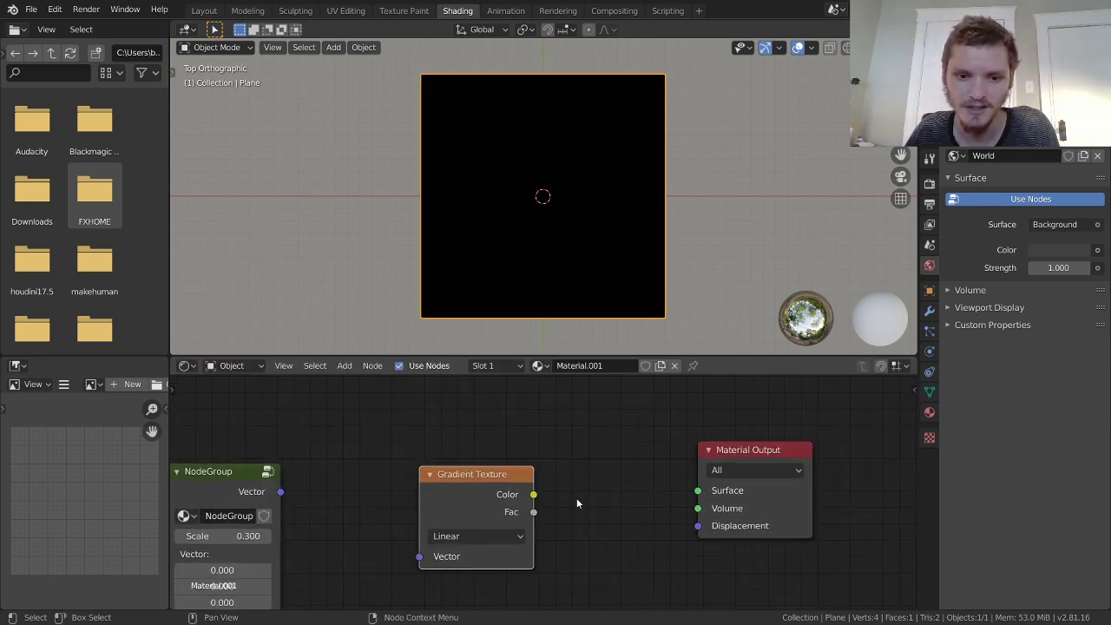
drag(534, 494, 697, 491)
middle_drag(588, 505, 641, 478)
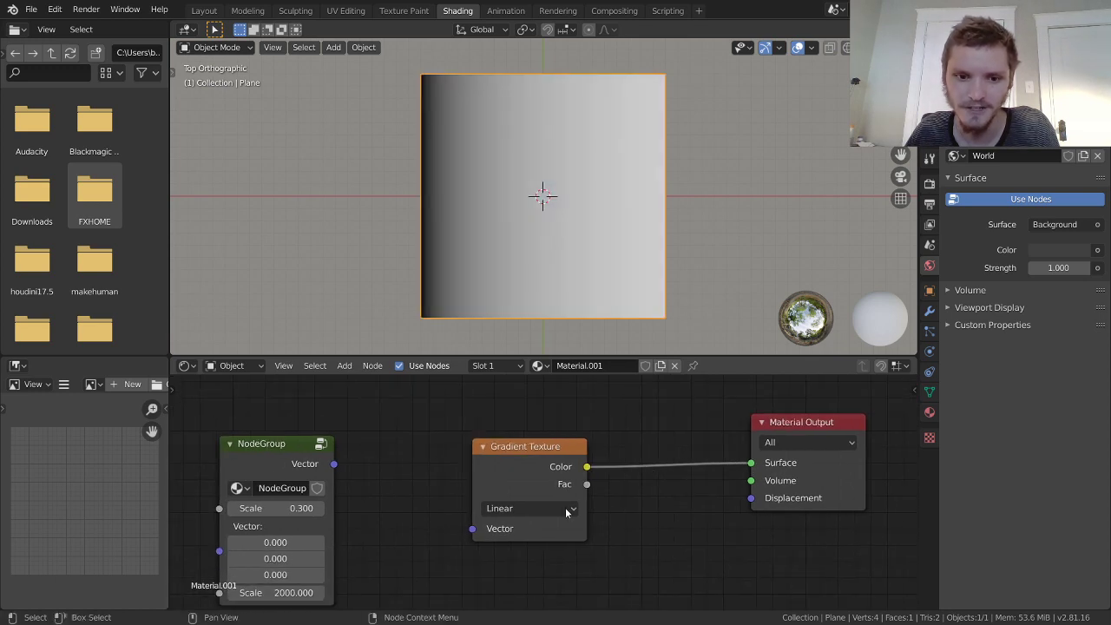
click(515, 509)
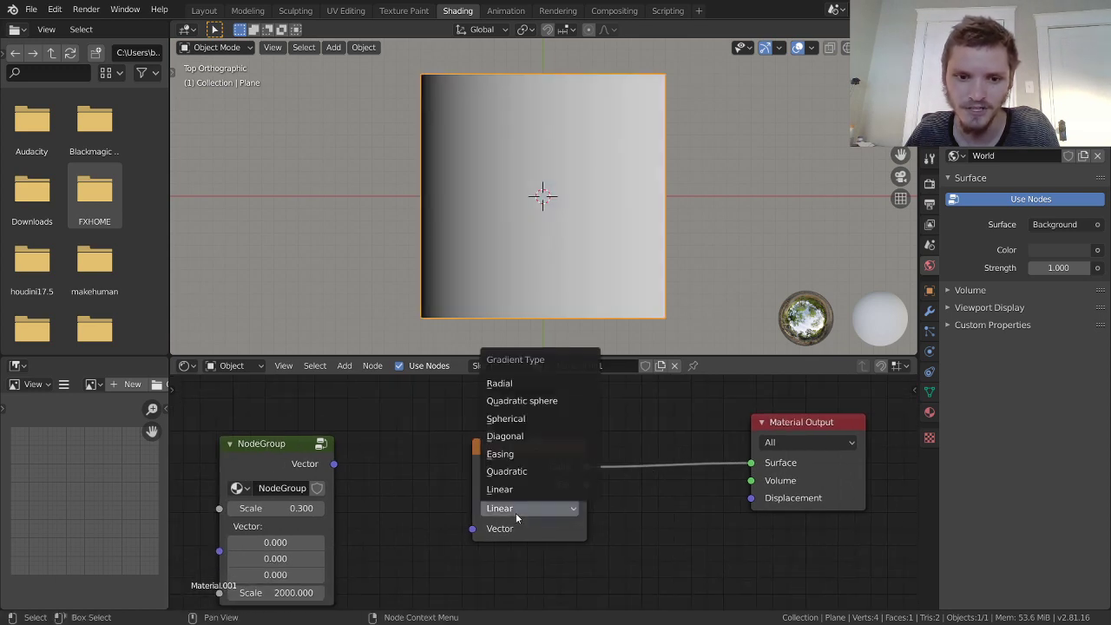
click(506, 419)
Step: Bring NodeGroup and Texture Coordinate near the Gradient Texture and connect Texture Coordinate's Object output to the gradient's Vector input
scroll(399, 492, down, 1)
scroll(401, 489, down, 3)
middle_drag(408, 488, 538, 482)
drag(448, 456, 429, 503)
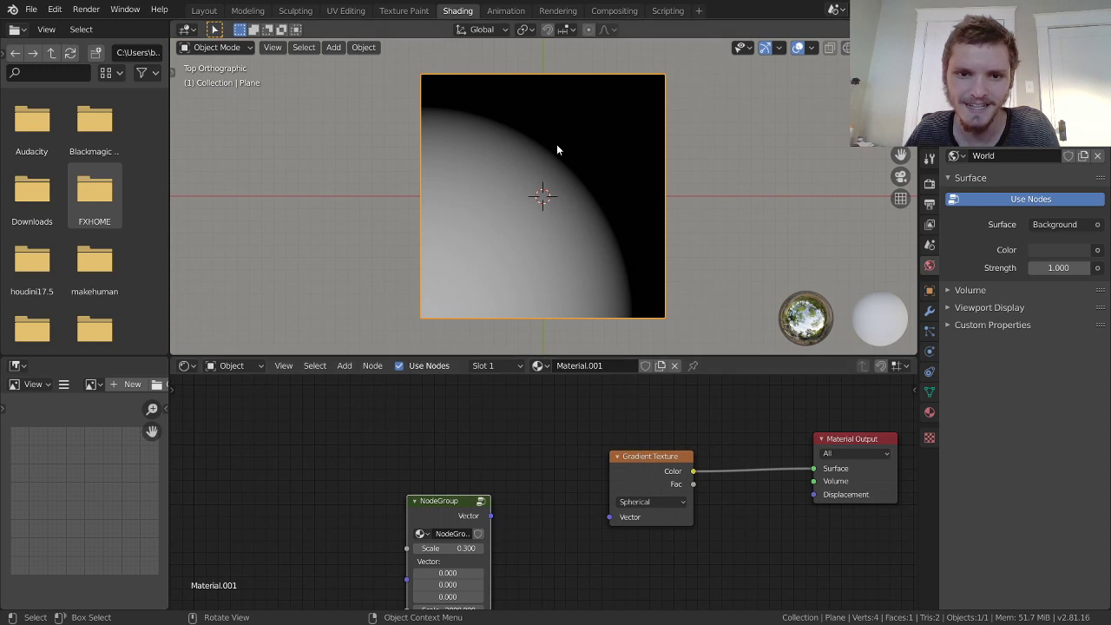
scroll(469, 458, down, 2)
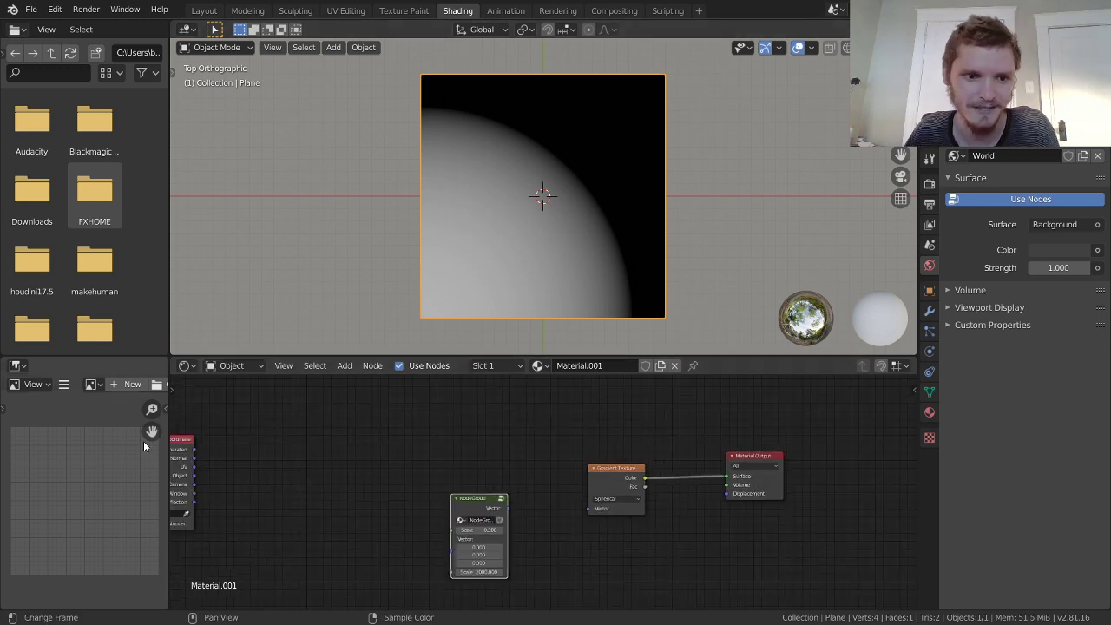
drag(178, 443, 395, 422)
scroll(459, 454, up, 2)
middle_drag(460, 454, 410, 469)
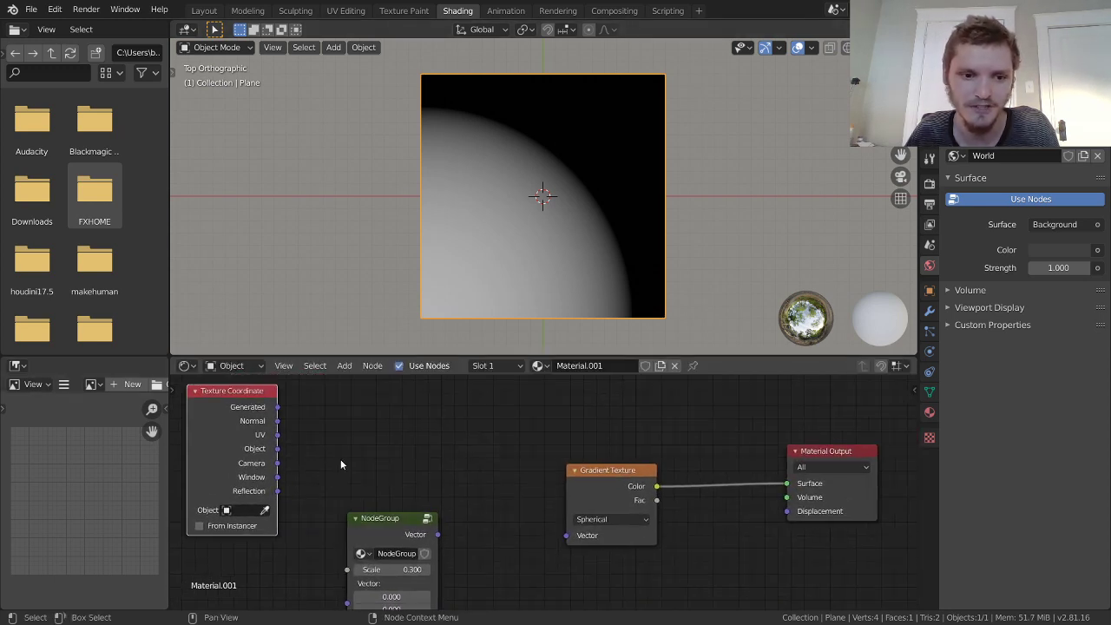
drag(278, 449, 407, 391)
drag(428, 443, 434, 435)
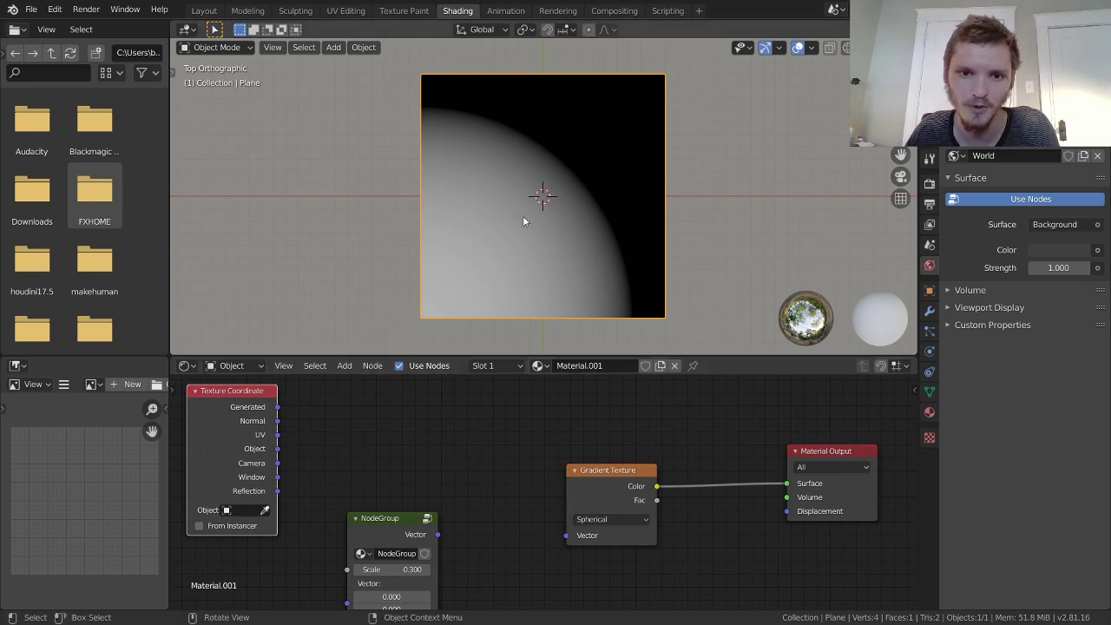
drag(278, 449, 567, 535)
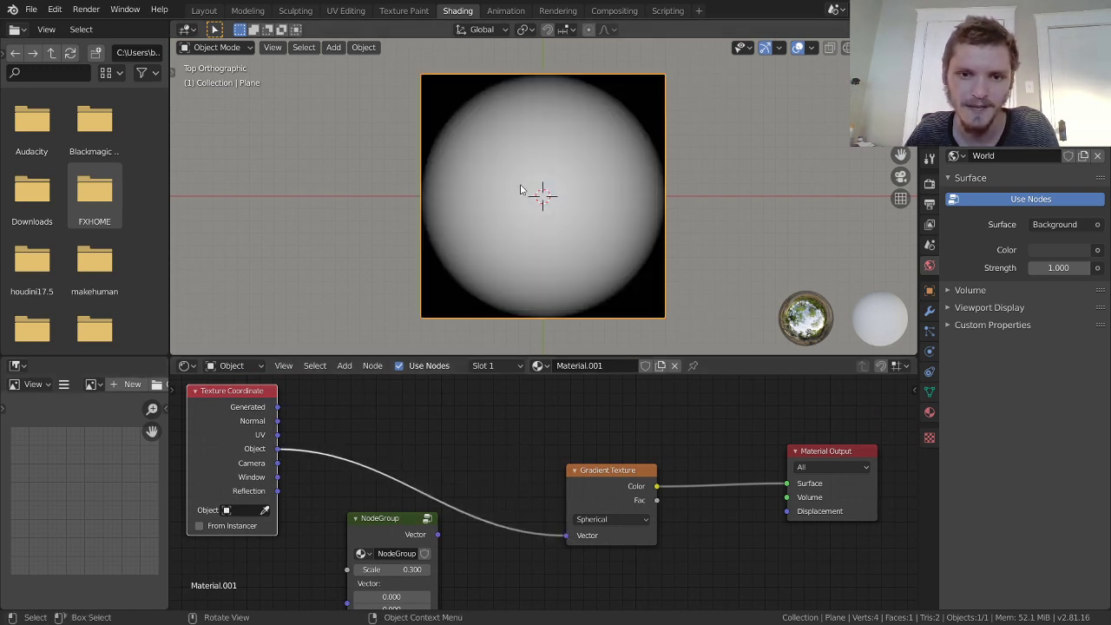
Step: Scale up the plane's mesh in Edit Mode so it extends beyond the spherical gradient
key(Tab)
key(s)
click(732, 107)
key(Tab)
Step: Move Material Output farther away and insert a ColorRamp node on the link from the Gradient Texture's Color
scroll(655, 157, up, 4)
middle_drag(696, 472, 359, 501)
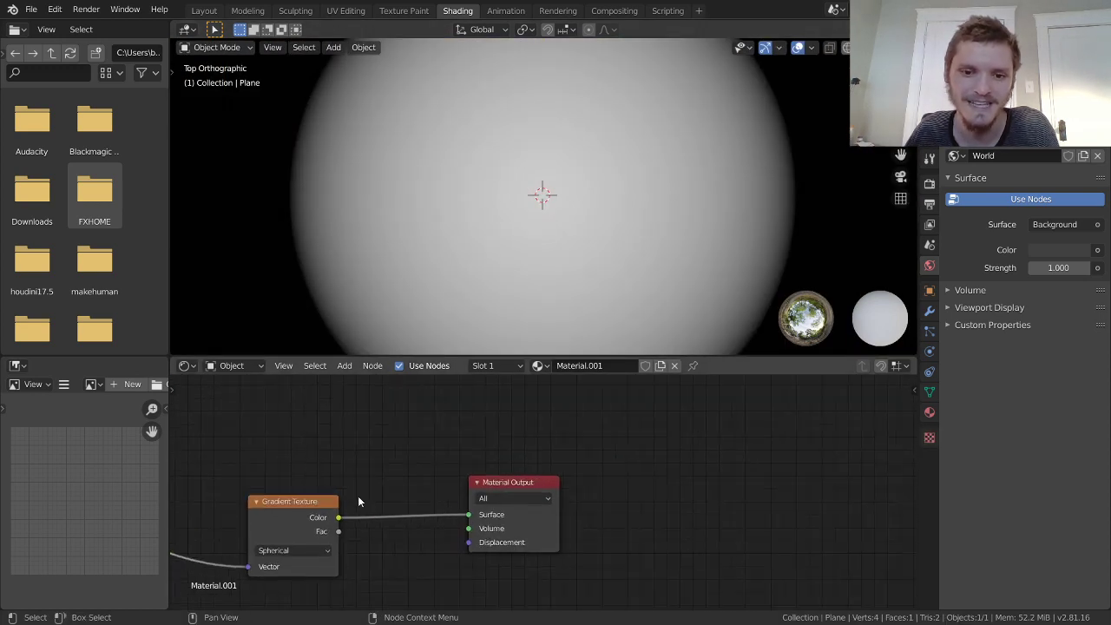
drag(535, 478, 724, 461)
scroll(488, 463, up, 1)
scroll(492, 141, down, 4)
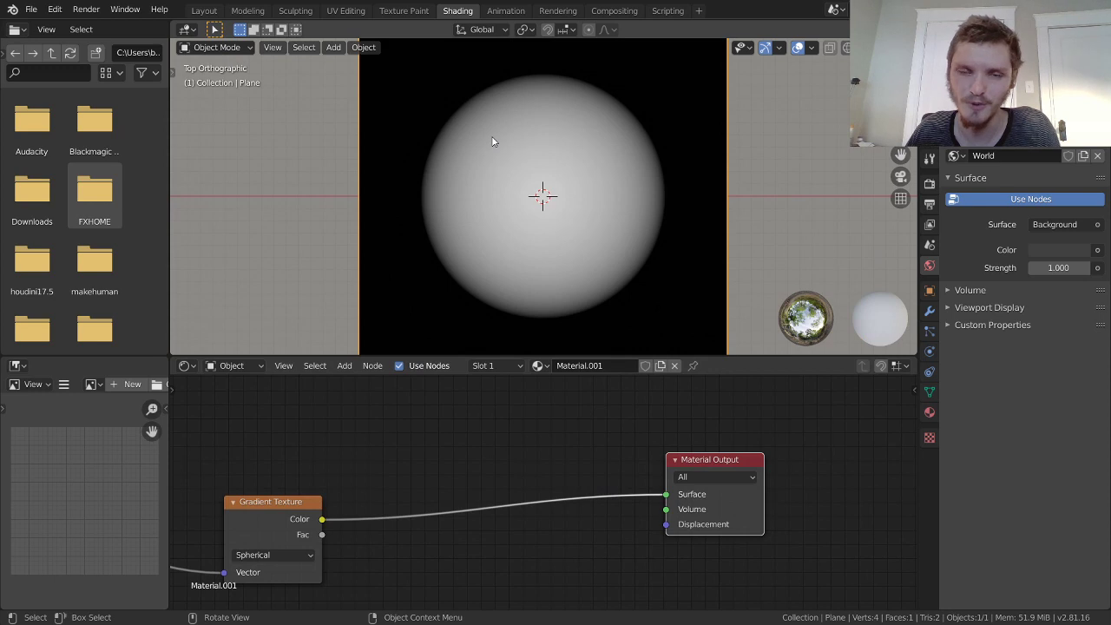
middle_drag(404, 455, 445, 413)
key(shift+a)
click(446, 408)
text(col)
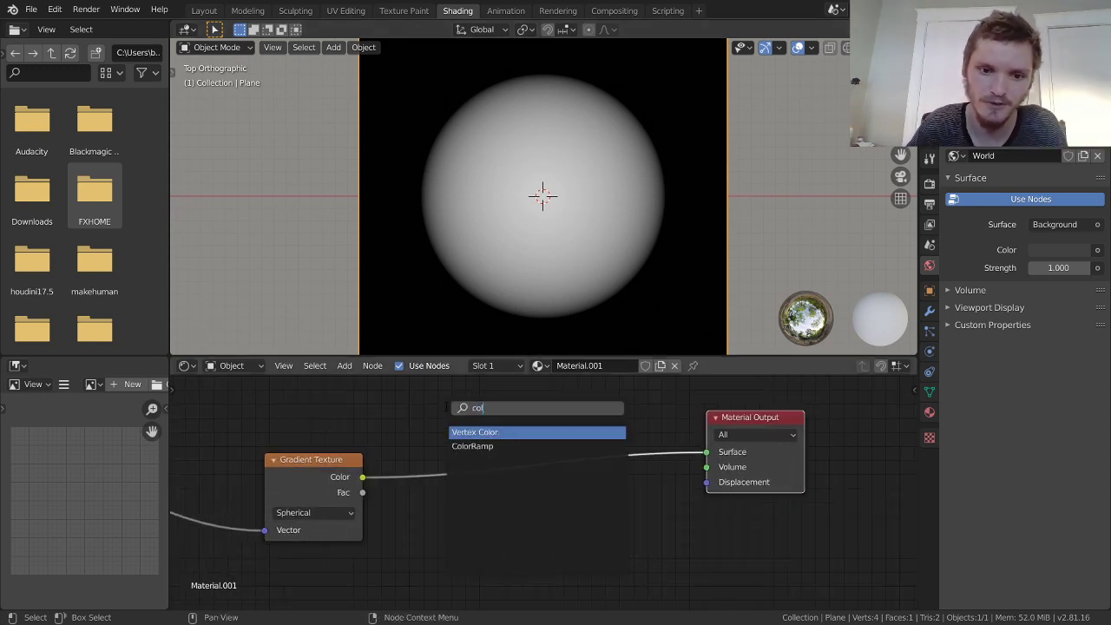
text(or)
key(Down)
key(Return)
click(445, 406)
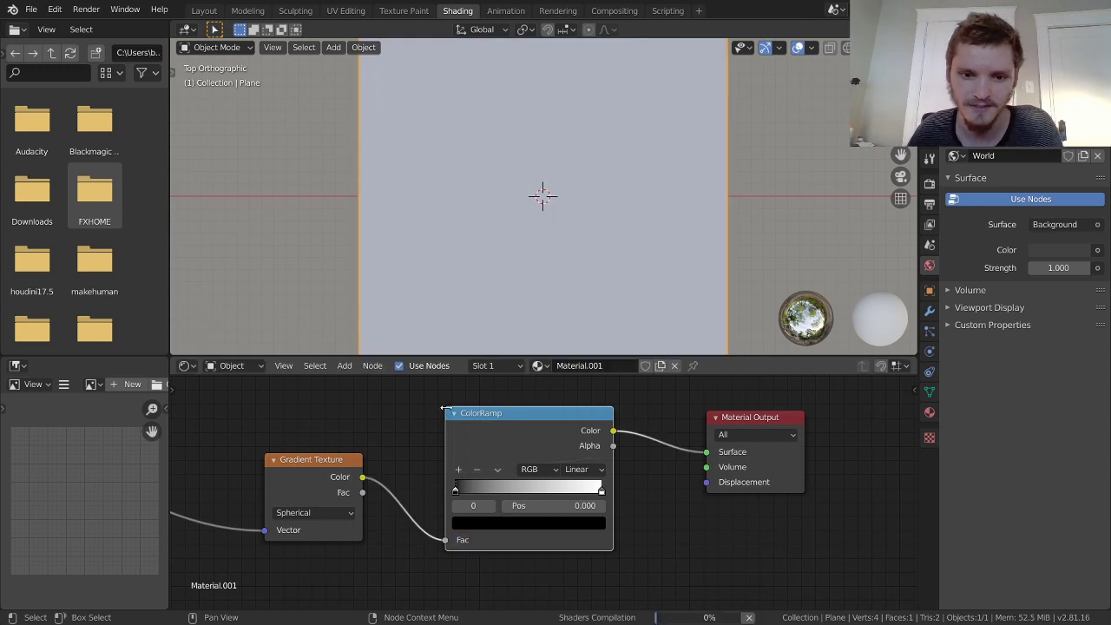
Step: Set the position of the ColorRamp's white stop to 0.03
click(494, 505)
drag(596, 505, 512, 505)
Step: Insert NodeGroup on the link between Texture Coordinate and Gradient Texture, and move Texture Coordinate closer to it
scroll(360, 565, down, 3)
middle_drag(346, 497, 553, 492)
drag(445, 501, 479, 469)
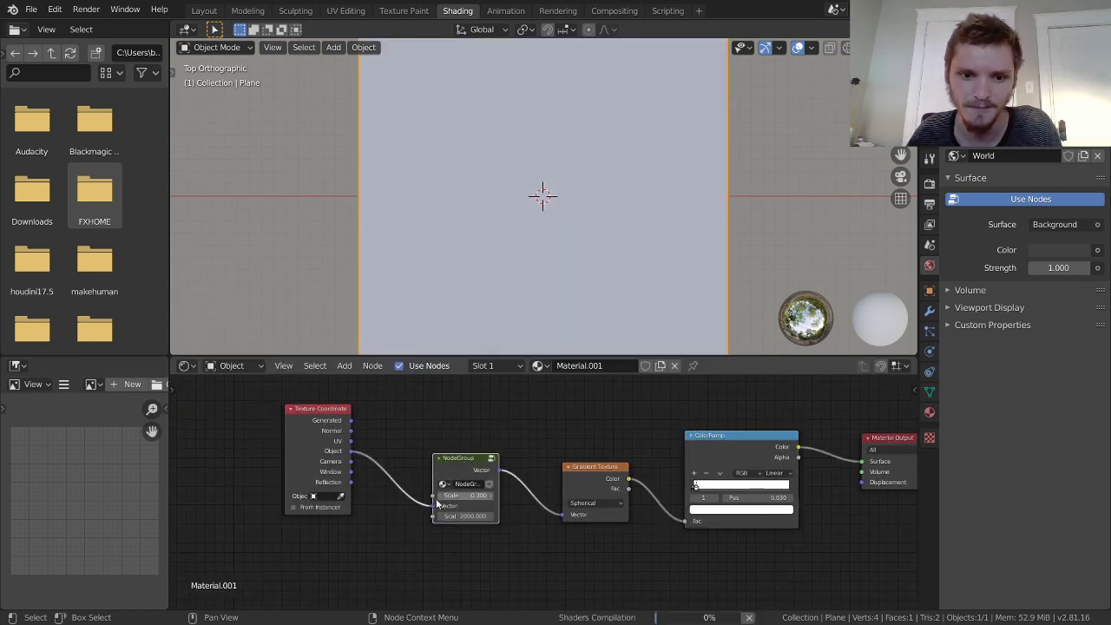
scroll(437, 500, up, 5)
middle_drag(297, 452, 373, 488)
drag(301, 415, 341, 448)
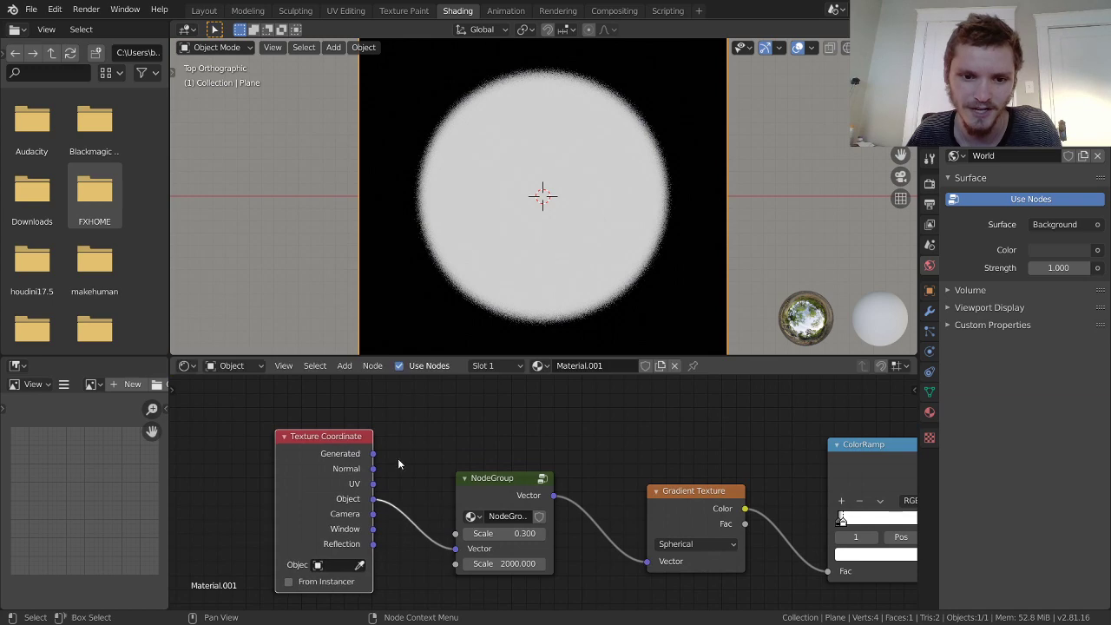
Step: Set the NodeGroup's first Scale to 0.9 and examine the blurred edge of the circle up close
scroll(489, 514, up, 2)
scroll(508, 277, up, 3)
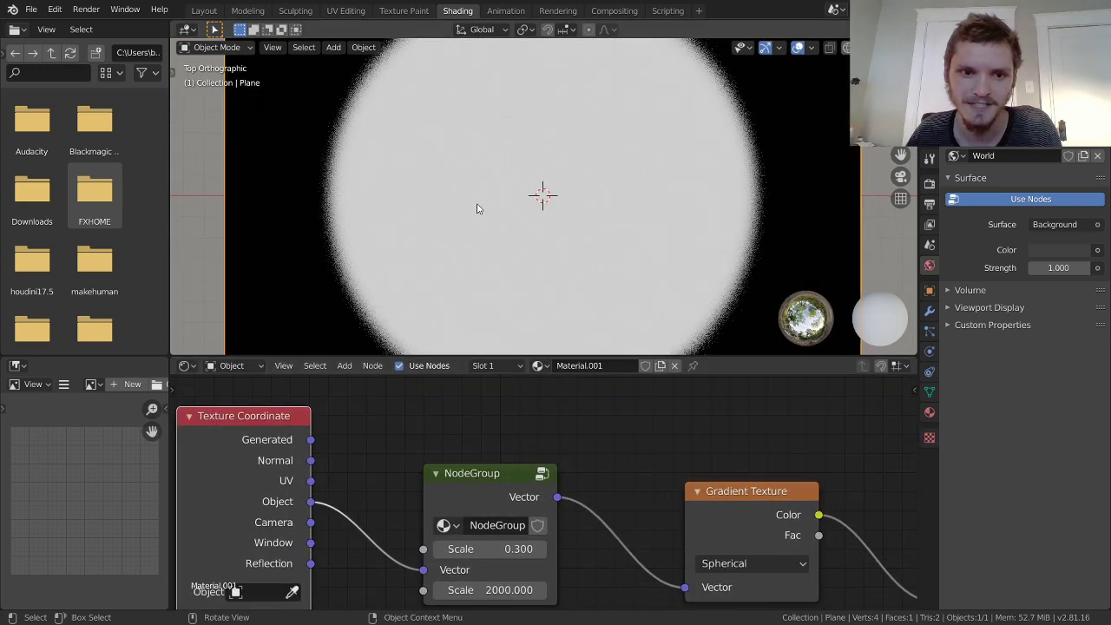
scroll(499, 191, down, 2)
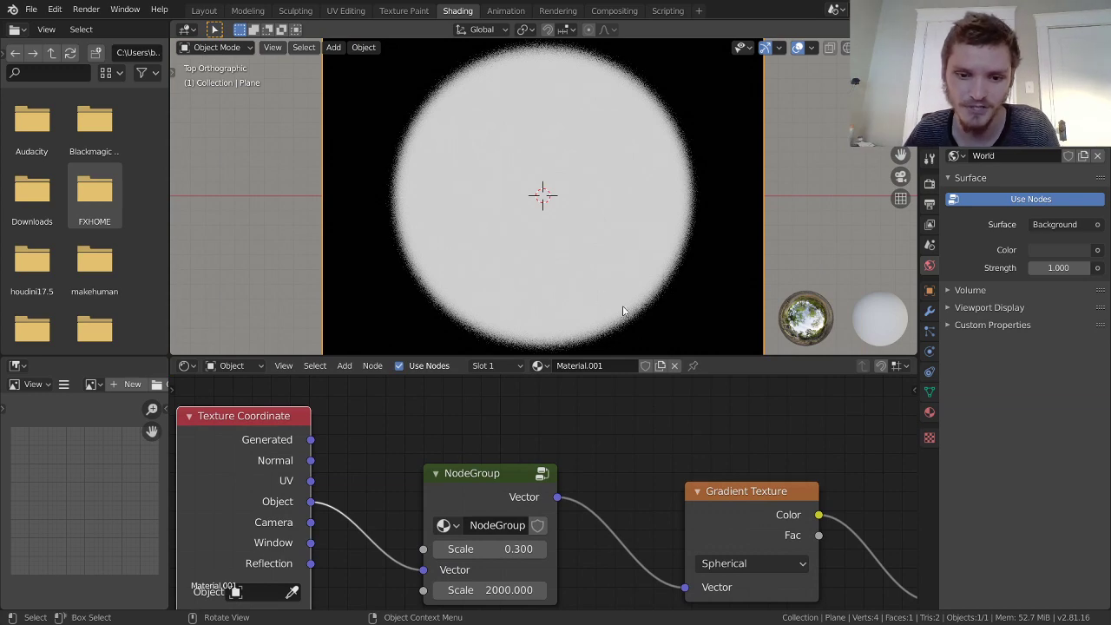
drag(490, 550, 542, 549)
scroll(403, 179, up, 10)
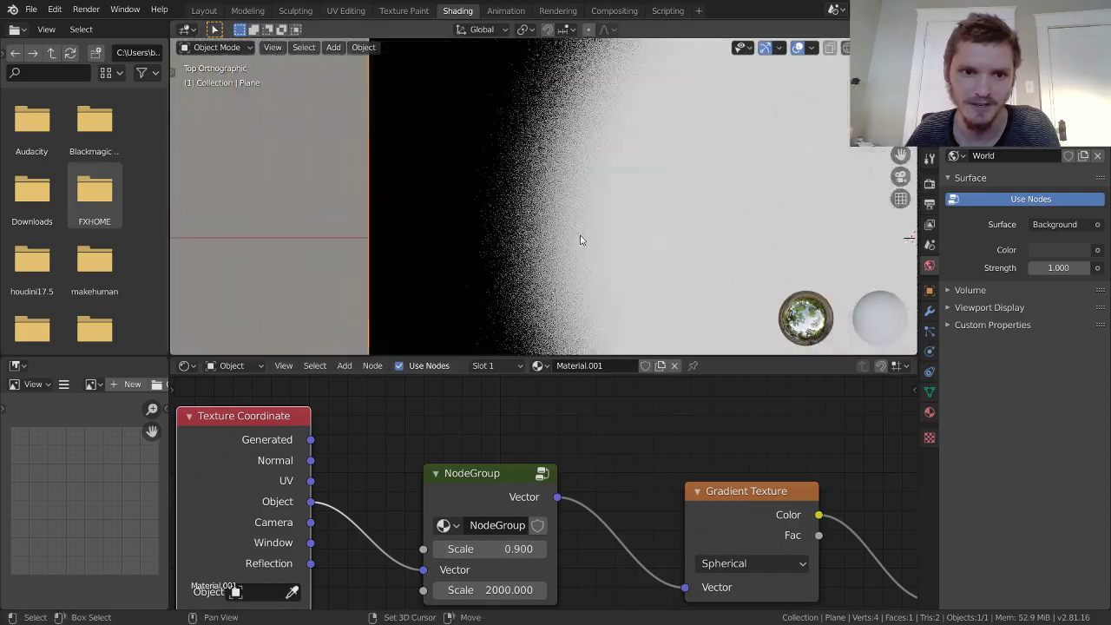
scroll(578, 234, down, 10)
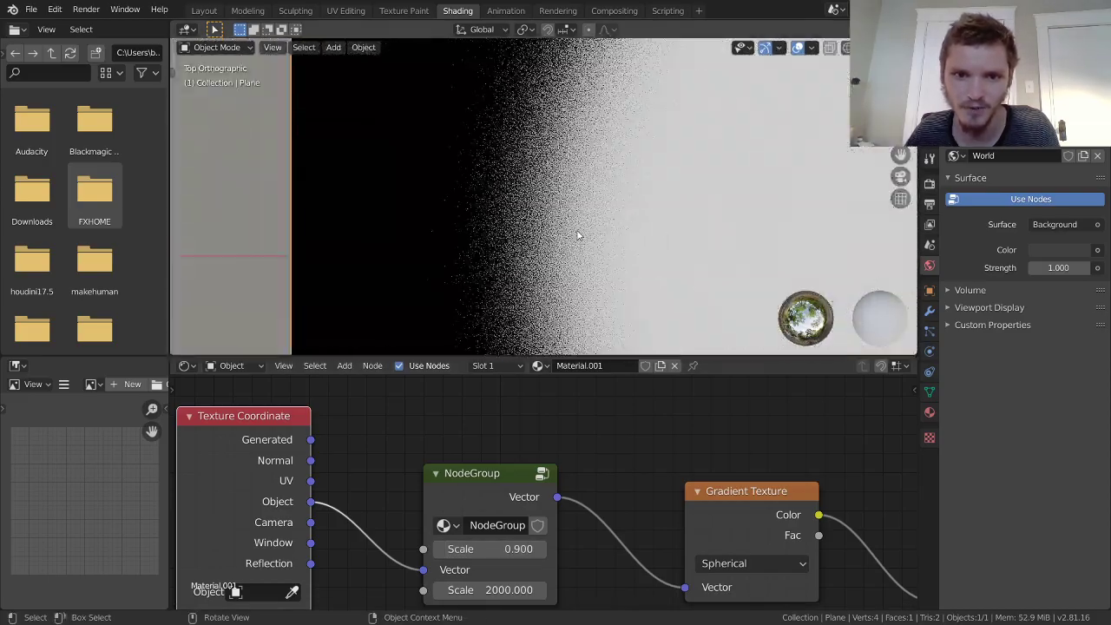
shift+middle_drag(531, 222, 519, 224)
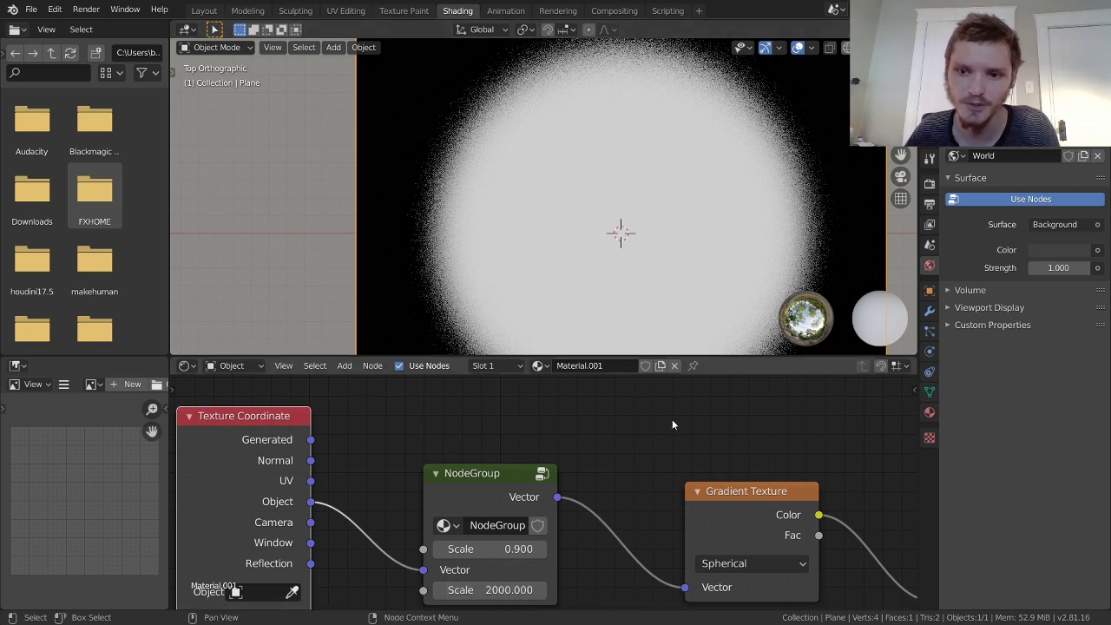
Step: Set the Eevee viewport samples to 64 and inspect the whole blurred circle
click(930, 184)
double_click(1051, 211)
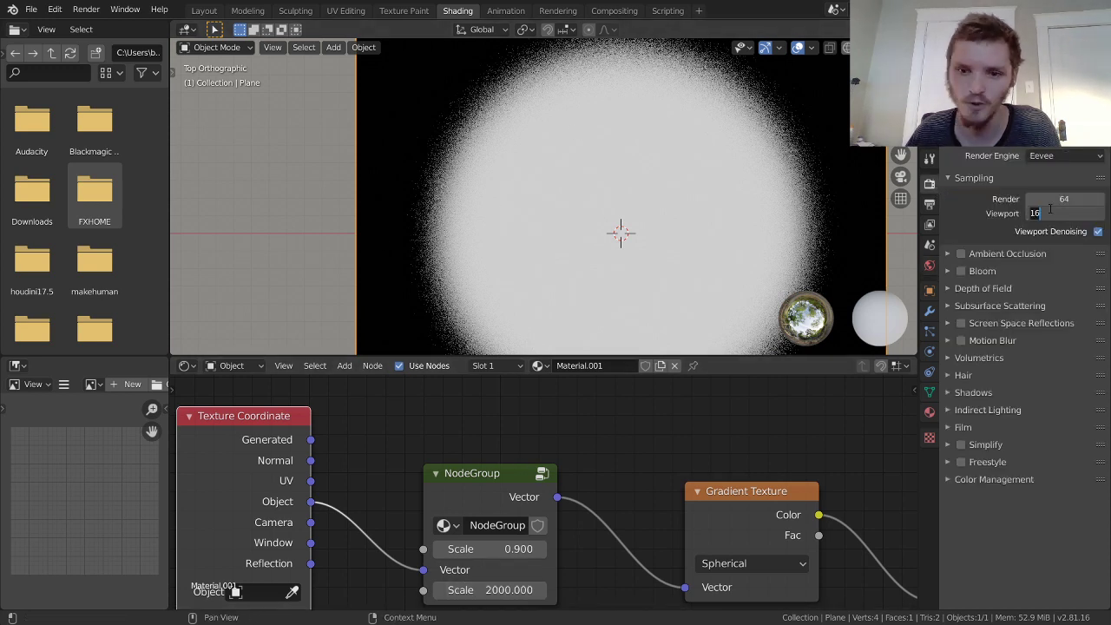
key(Return)
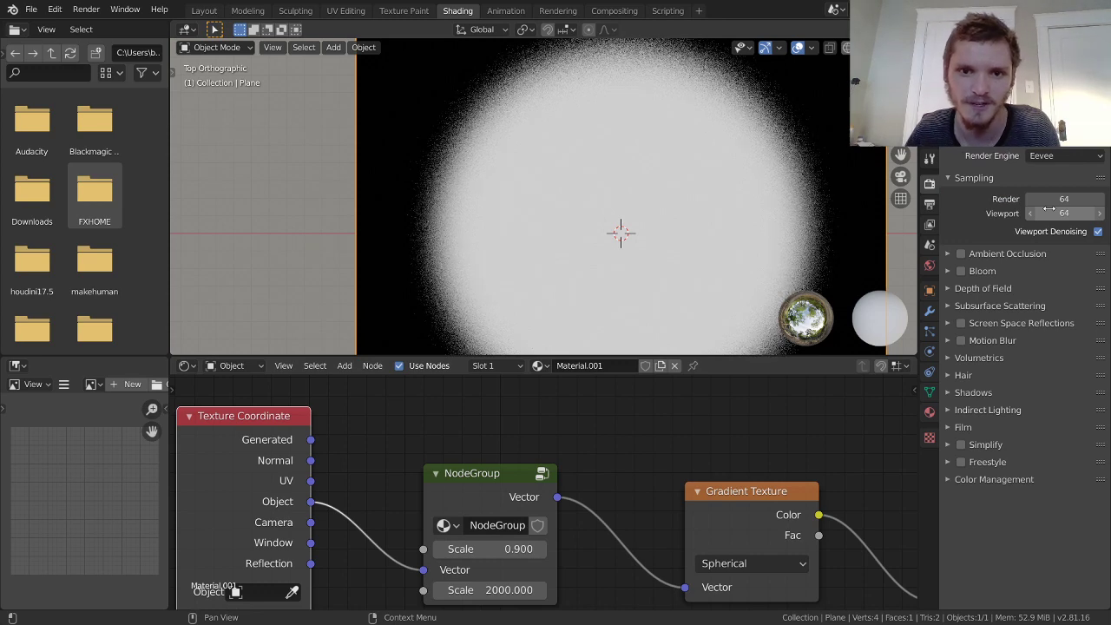
scroll(695, 164, down, 3)
shift+middle_drag(654, 165, 569, 162)
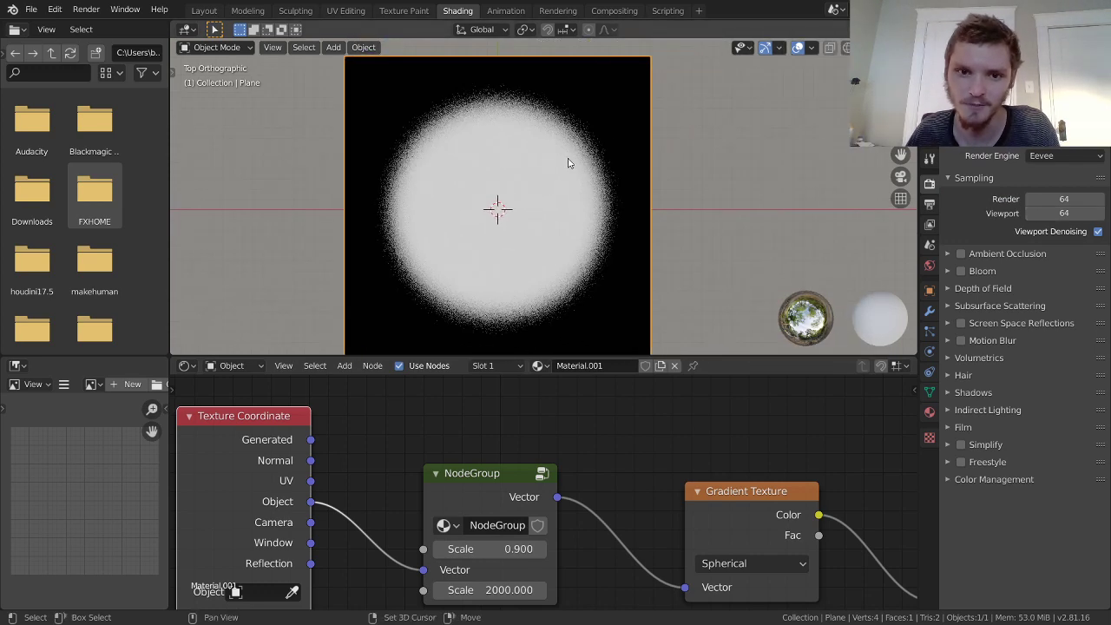
Step: Move the Gradient Texture node closer to NodeGroup
middle_drag(738, 464, 578, 444)
drag(634, 477, 591, 455)
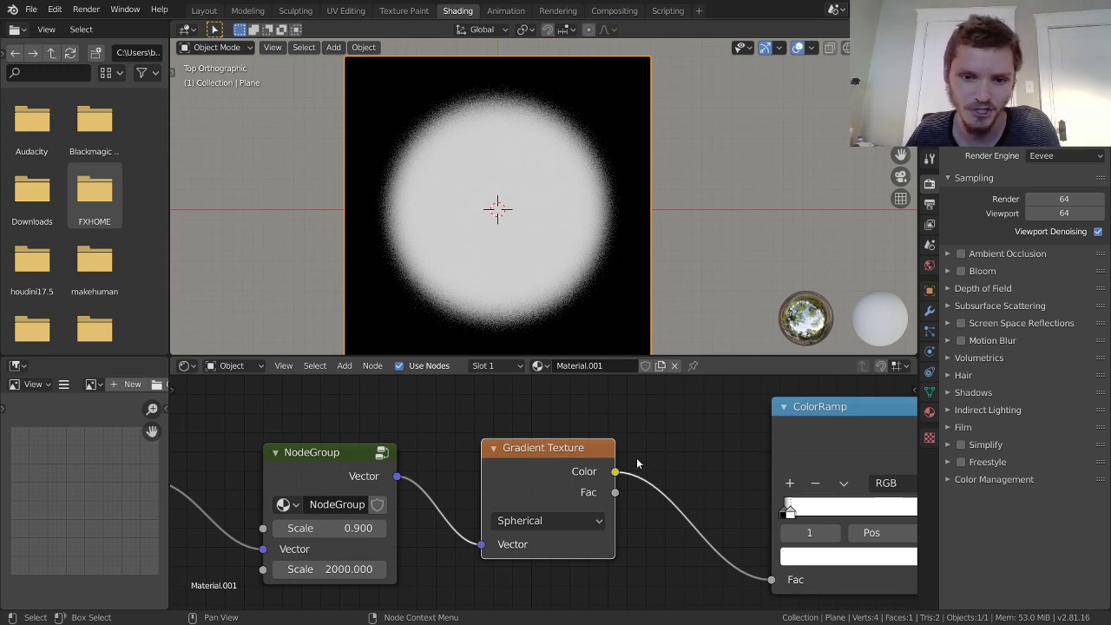
scroll(547, 468, down, 2)
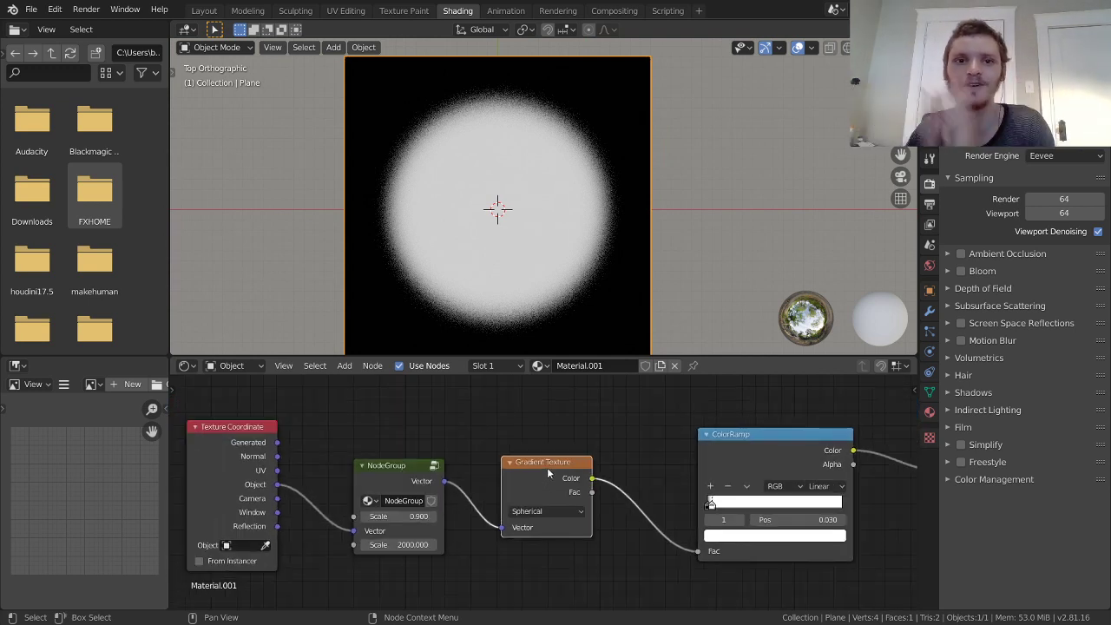